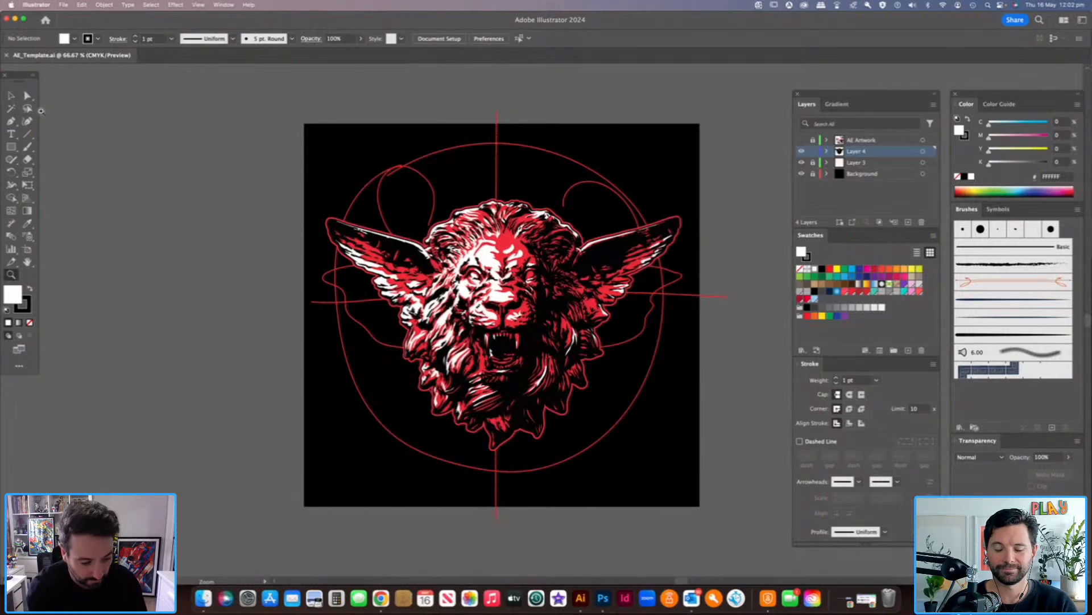
Switch to Finder, look through the Lion folder within Research Images, and return to the artwork in Illustrator.
click(203, 597)
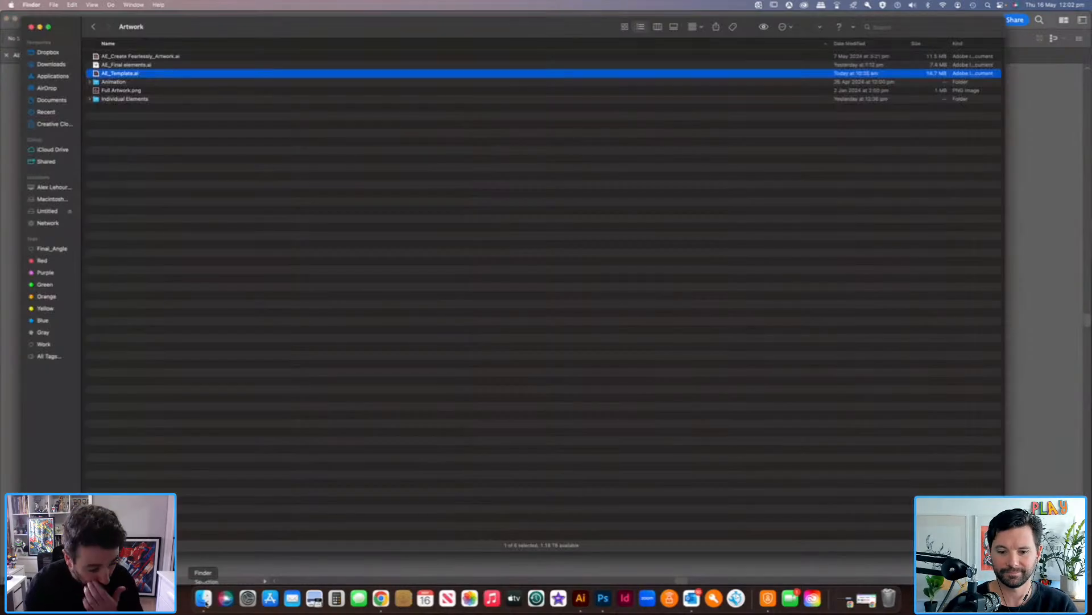
click(94, 26)
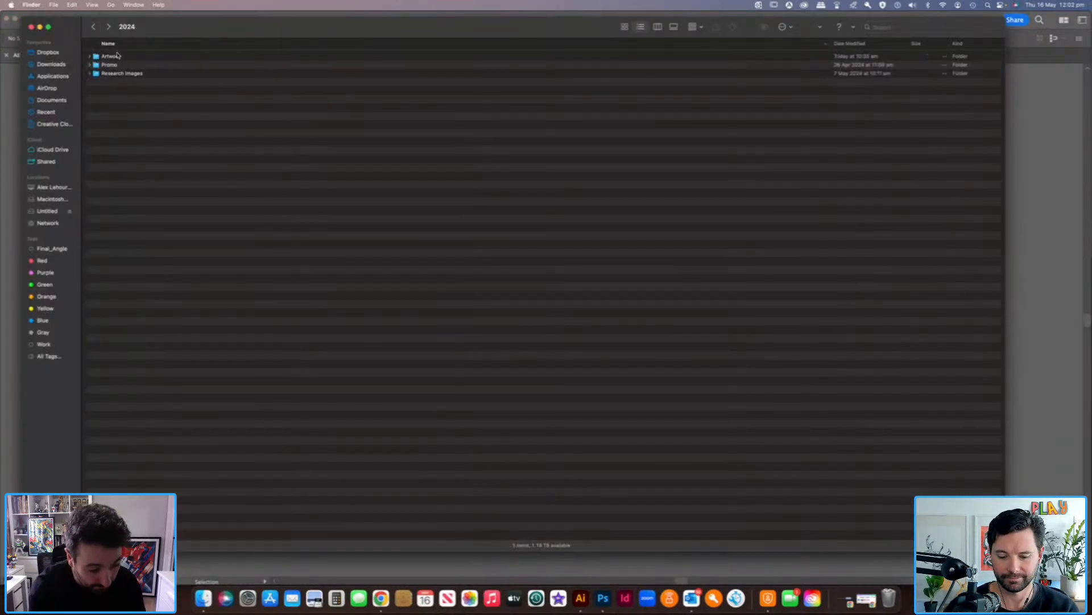
click(128, 75)
double_click(128, 75)
double_click(111, 57)
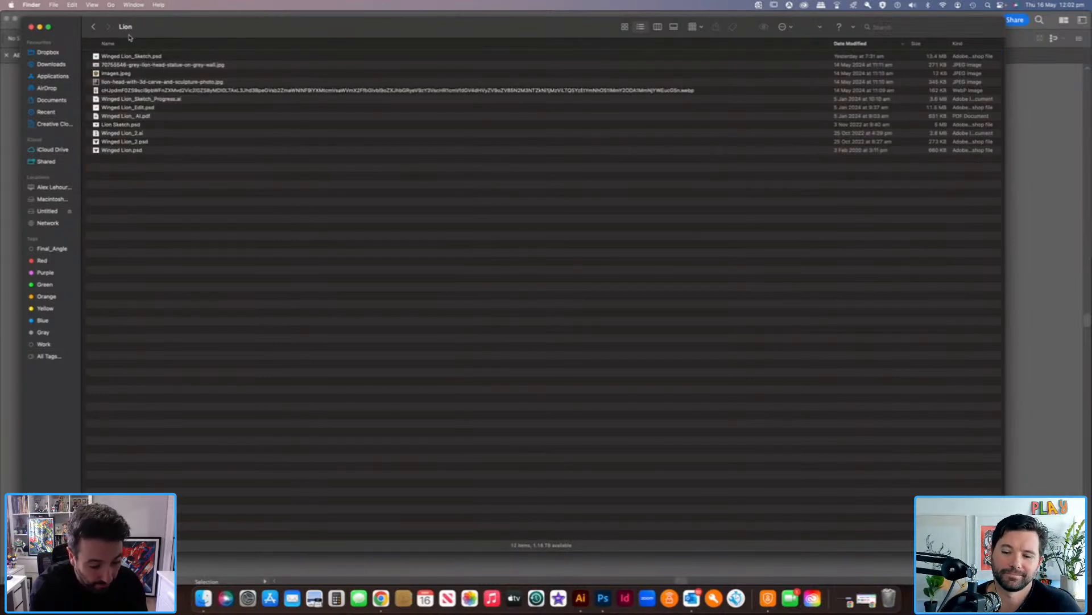
click(93, 27)
click(93, 27)
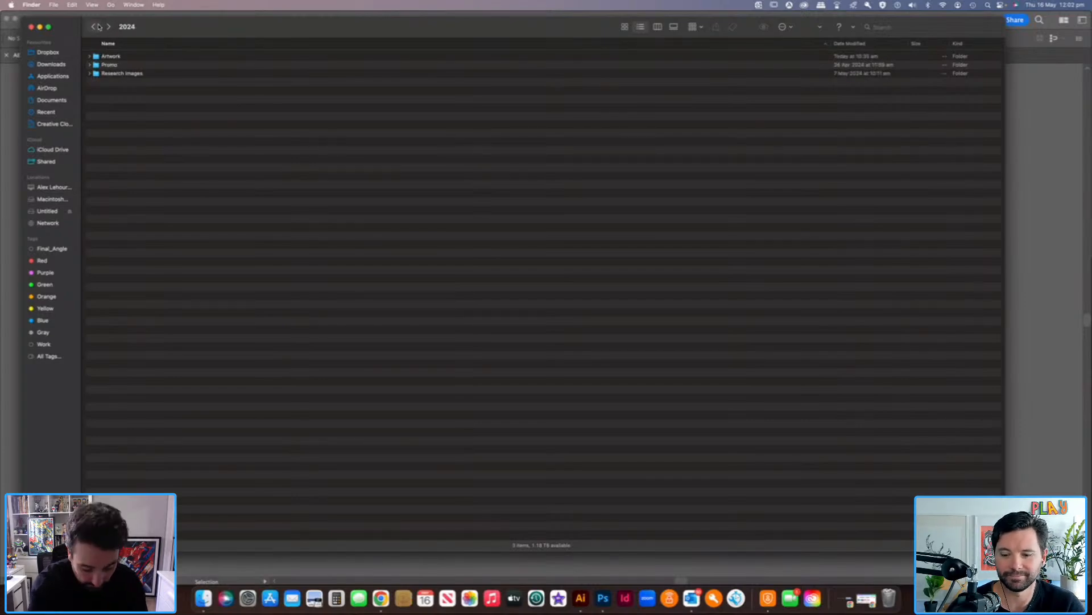
key(super+Tab)
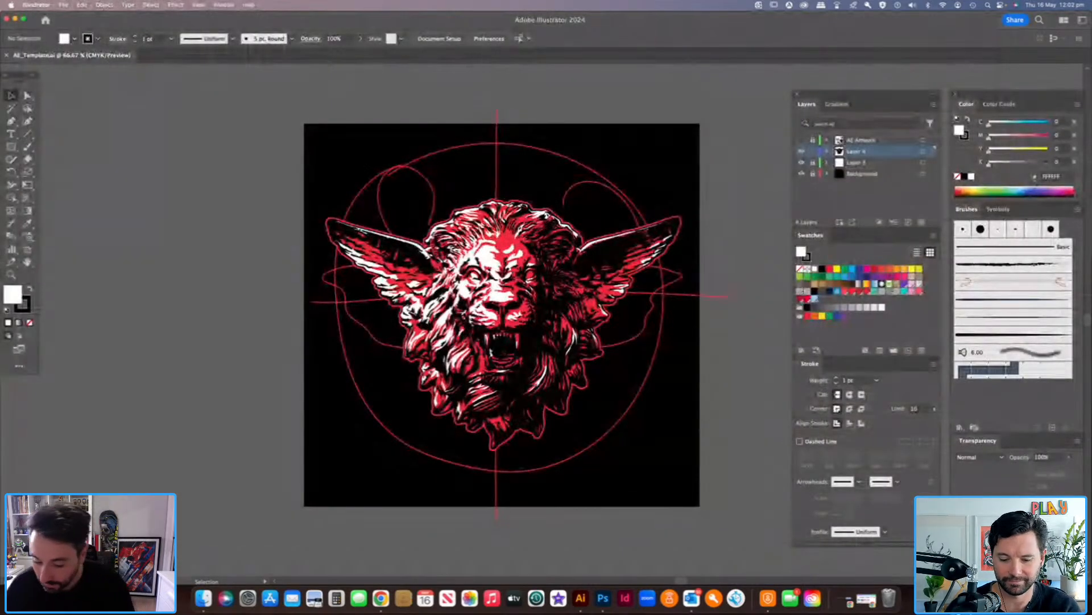
Switch to Finder and open AE_Final elements.ai from the Artwork folder in Illustrator.
click(204, 598)
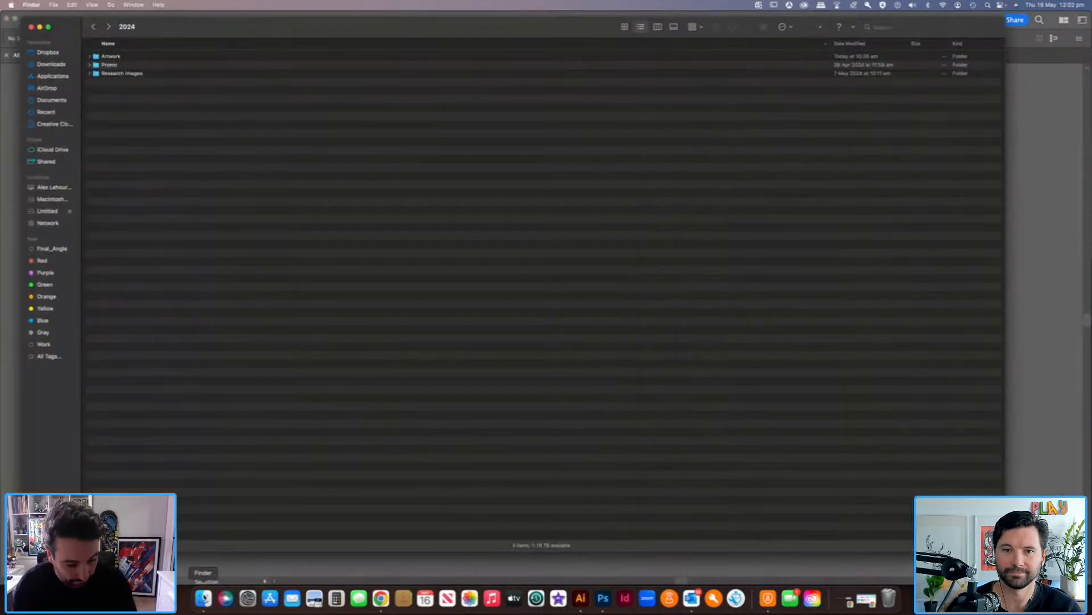
click(94, 26)
click(111, 66)
double_click(110, 65)
double_click(131, 65)
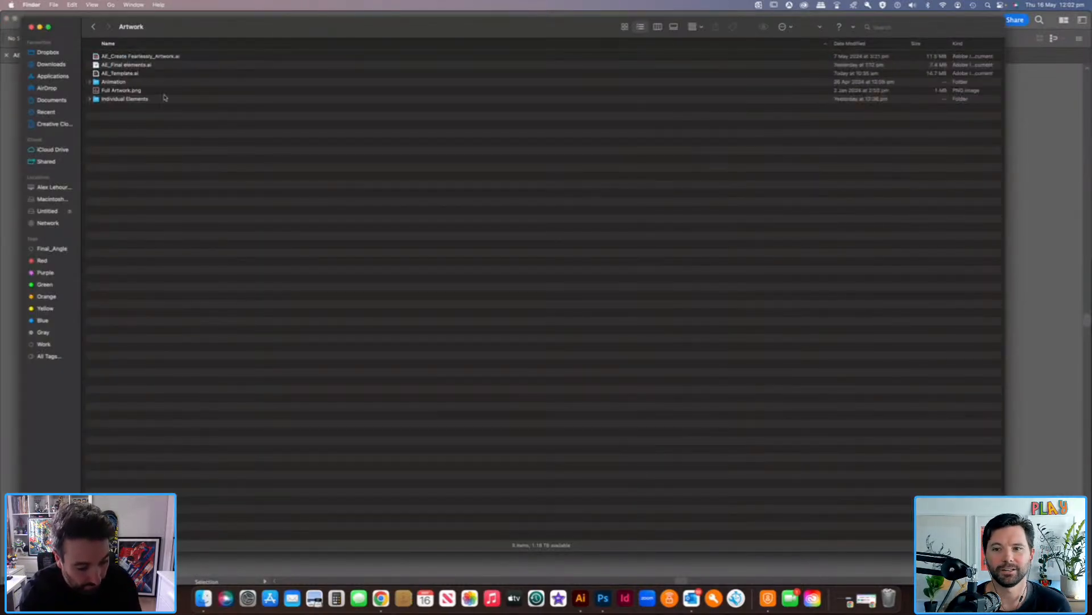
double_click(139, 66)
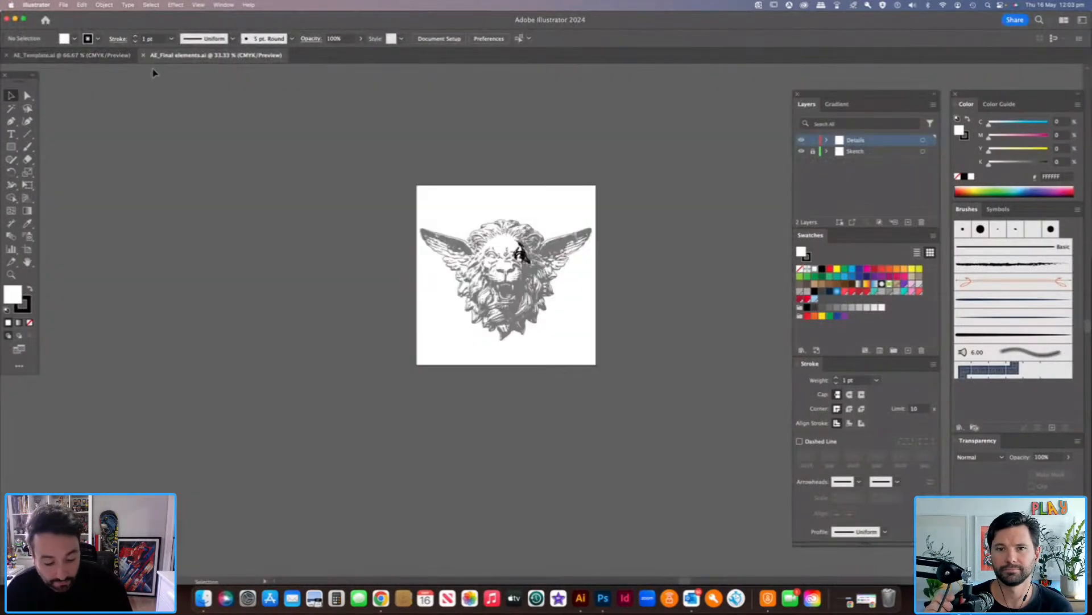
Inspect the inked details over the winged lion sketch up close and close AE_Final elements.ai.
key(z)
click(568, 285)
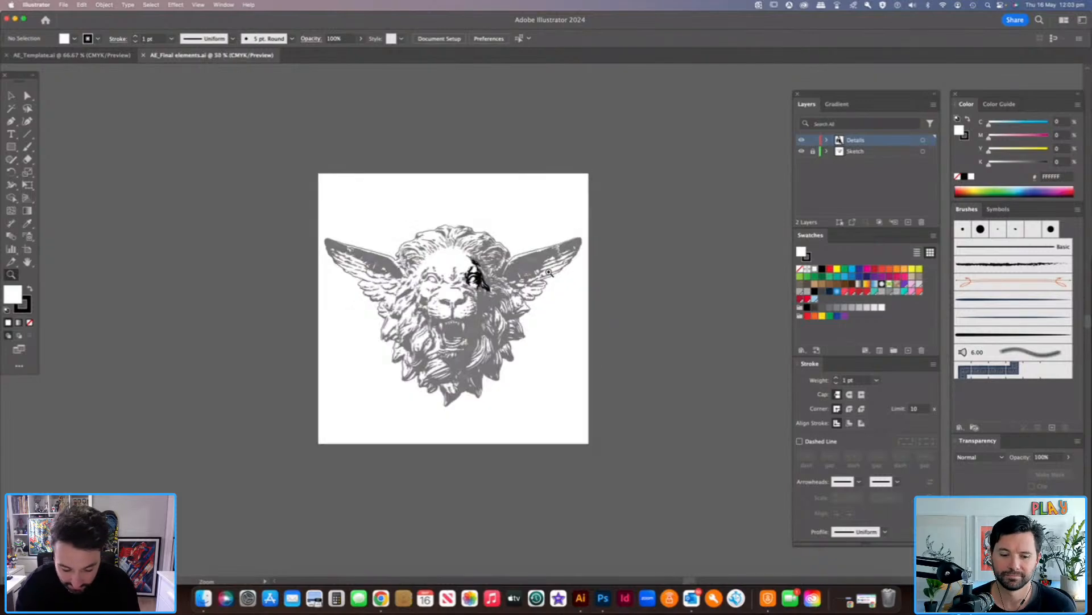
click(550, 274)
click(473, 336)
click(503, 354)
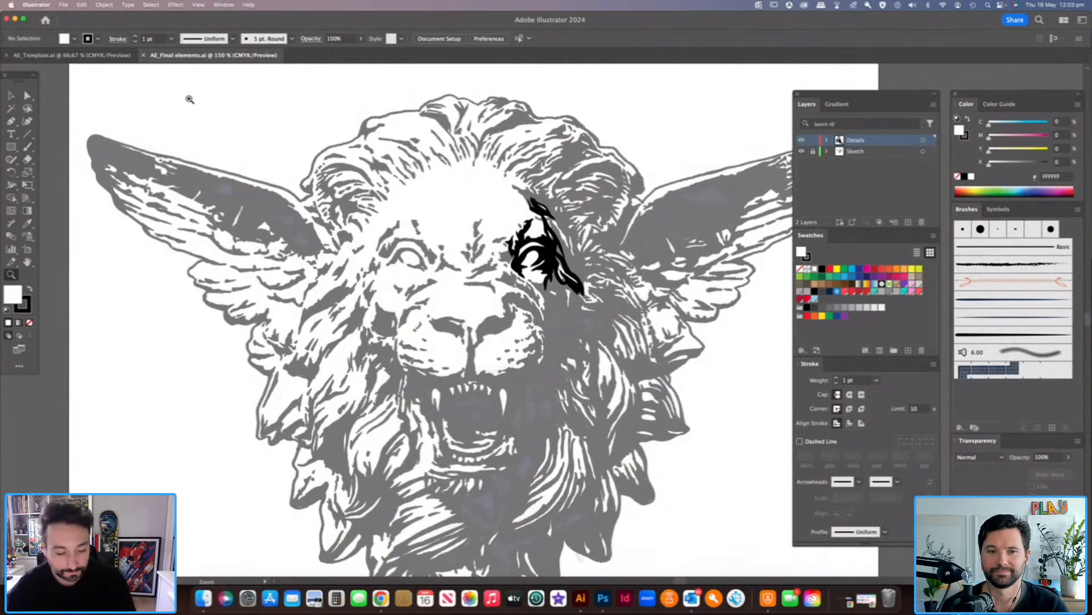
click(144, 55)
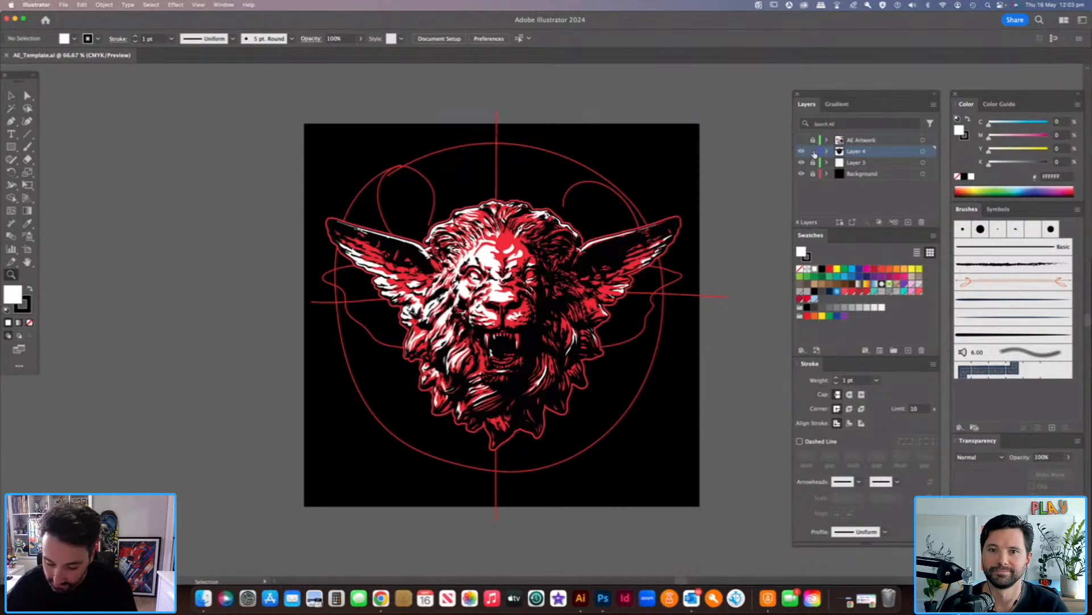
Hide the lion on Layer 4 to examine the red composition sketch, and show the layer again.
click(801, 151)
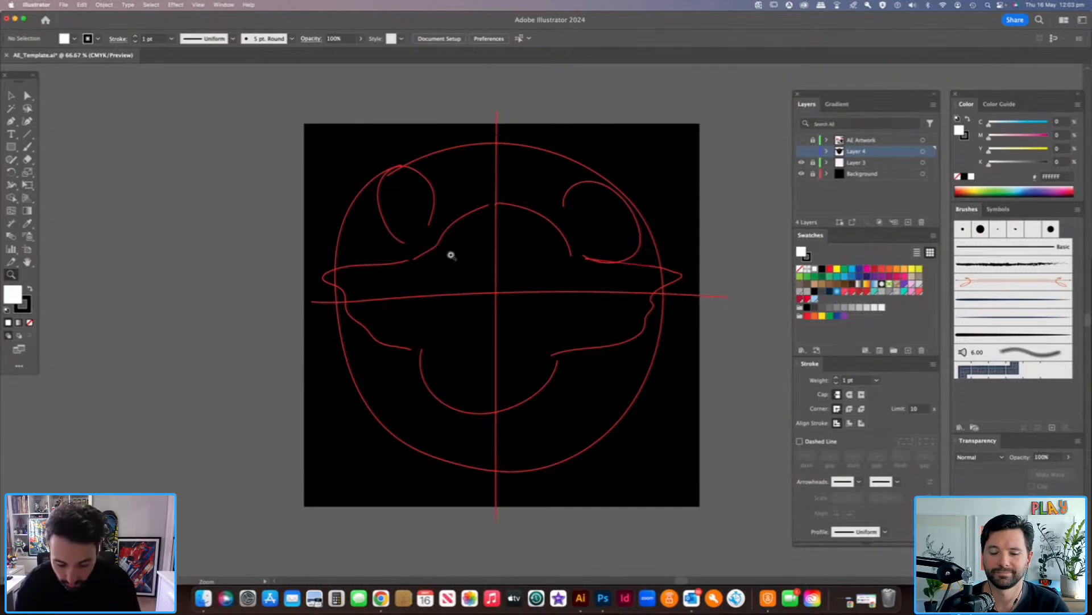
click(11, 95)
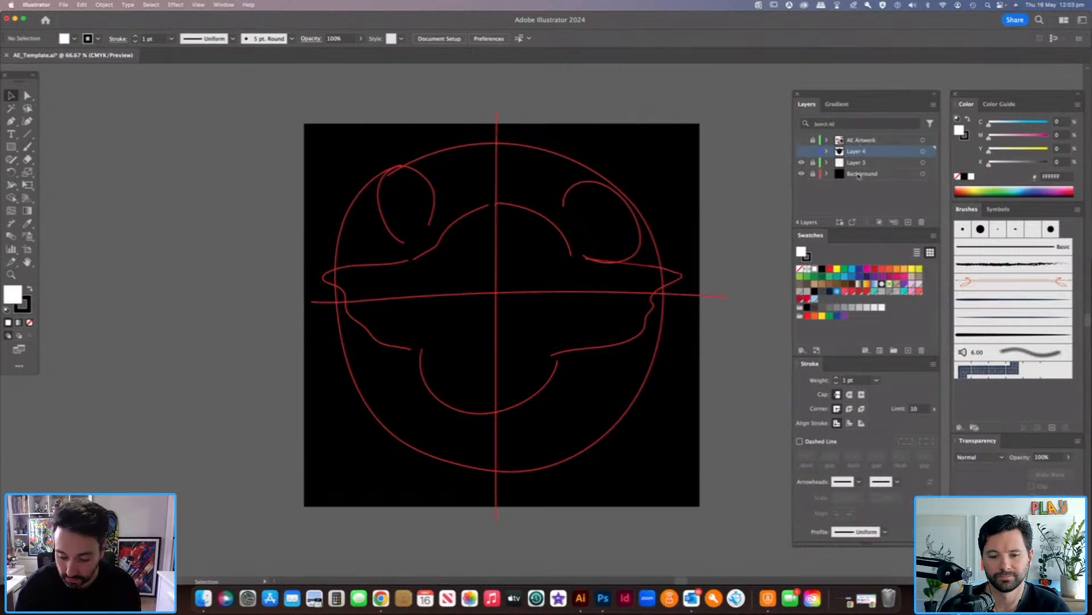
click(802, 151)
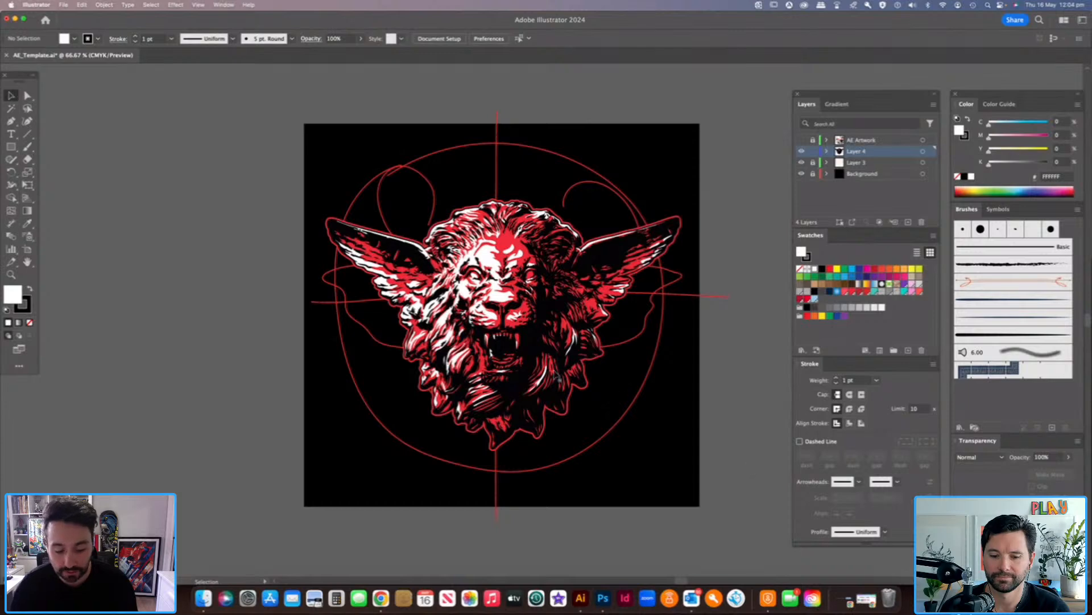
Unlock and show the AE Artwork layer so its elements beside the artboard can be used.
click(813, 139)
click(802, 140)
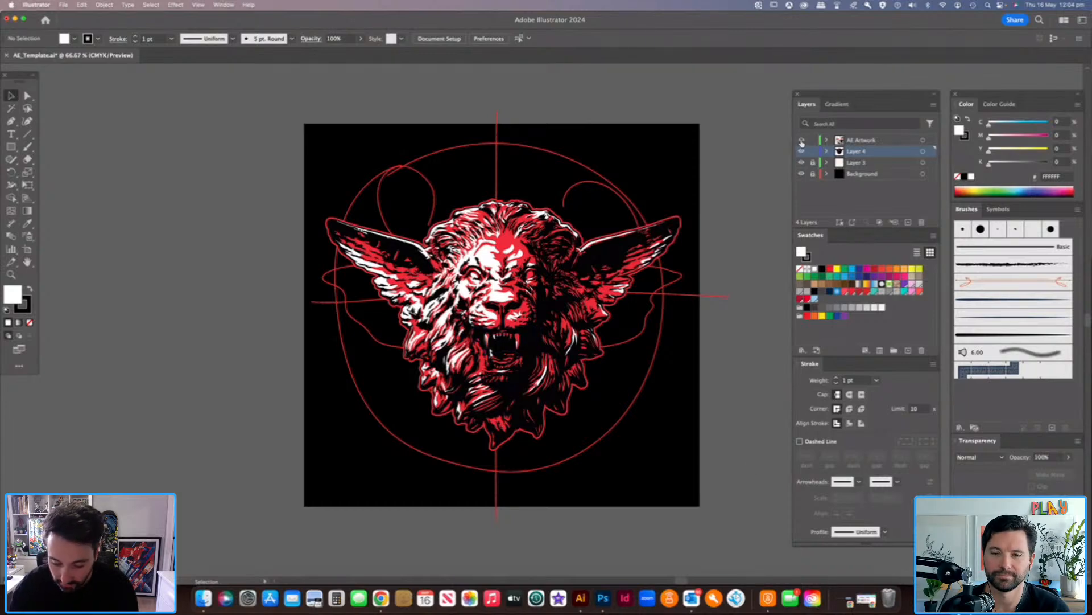
click(27, 262)
drag(245, 263, 567, 266)
drag(428, 317, 511, 210)
Examine the bulldog, brush-holding hand and skull illustrations up close, and look over the whole set of elements.
click(10, 275)
click(378, 334)
click(480, 322)
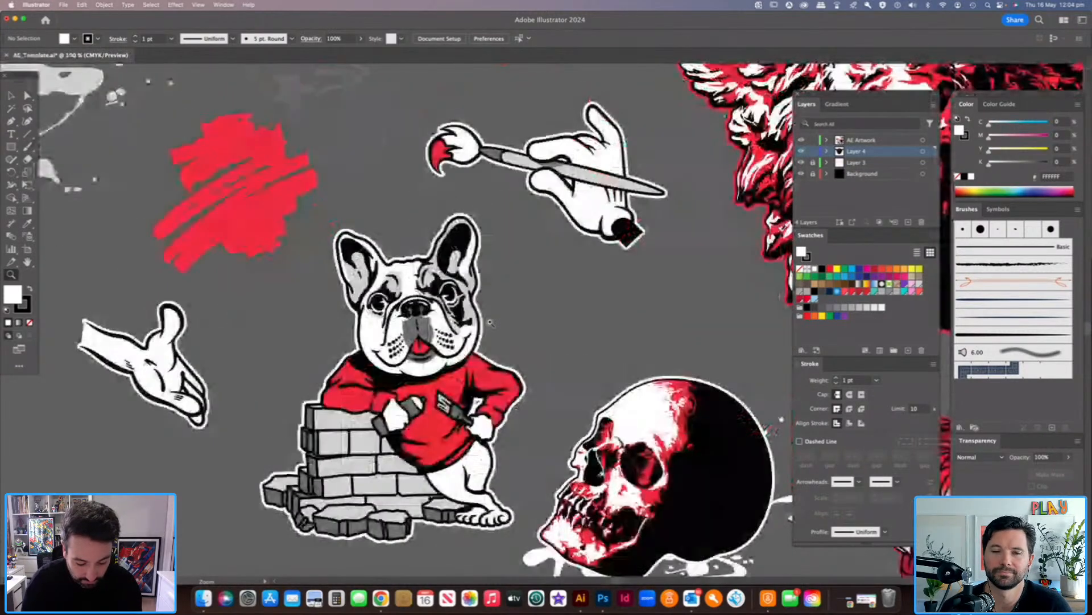
click(11, 96)
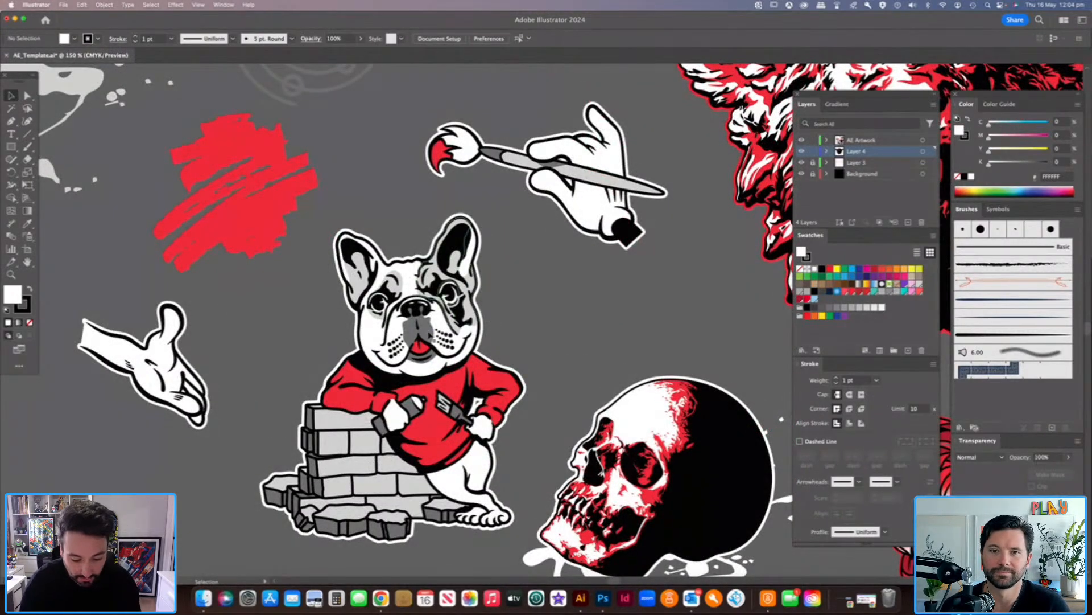
click(11, 274)
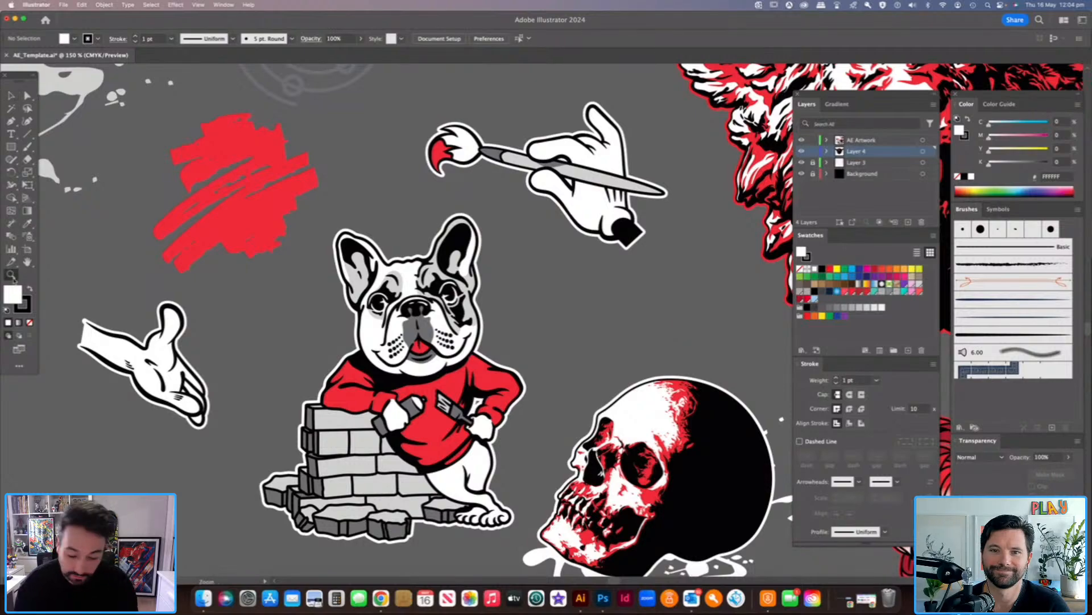
alt+click(697, 256)
alt+click(699, 293)
alt+click(672, 279)
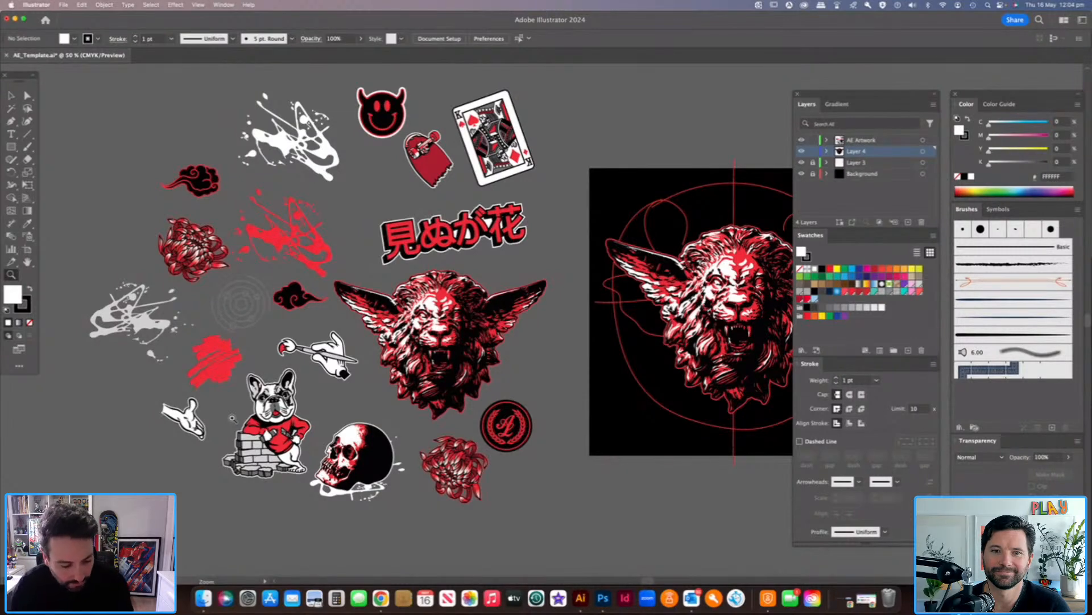
click(11, 96)
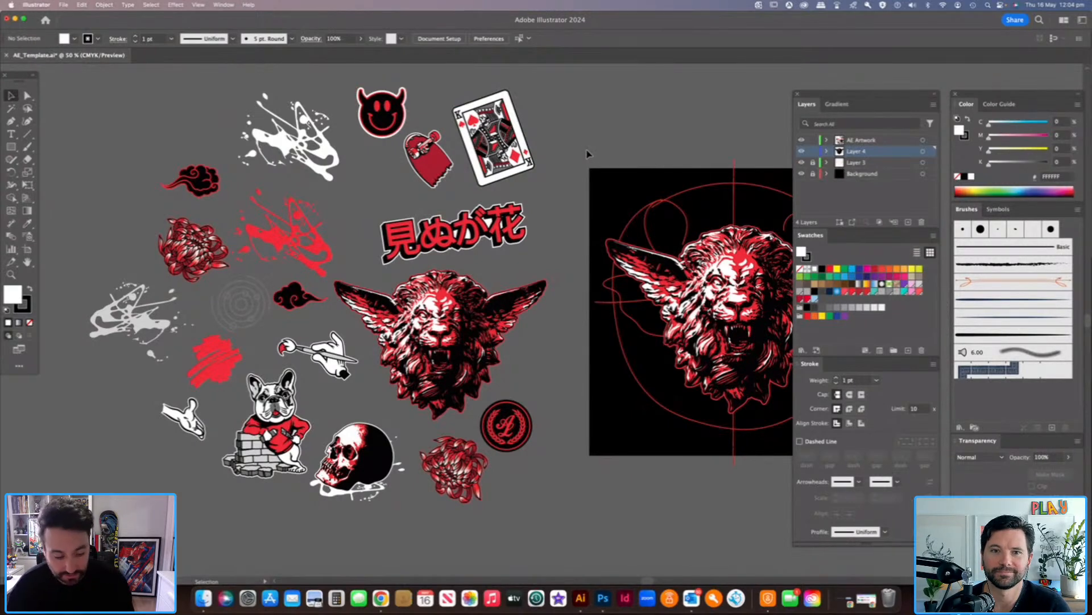
Temporarily hide Layer 4 to check the composition guides alongside the loose artwork elements, and show it again.
key(h)
drag(609, 370, 433, 374)
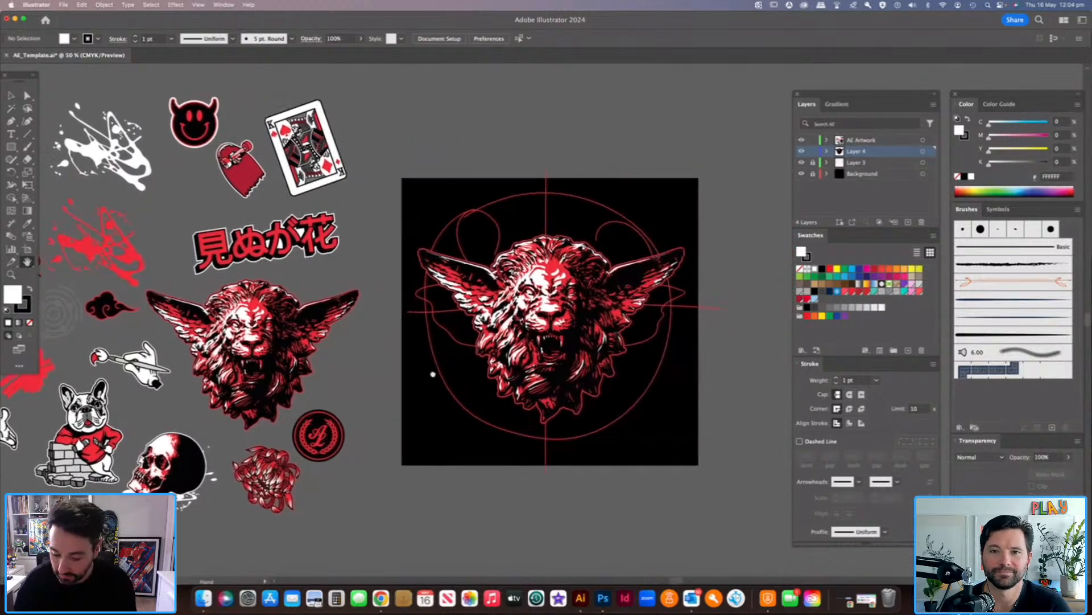
click(802, 151)
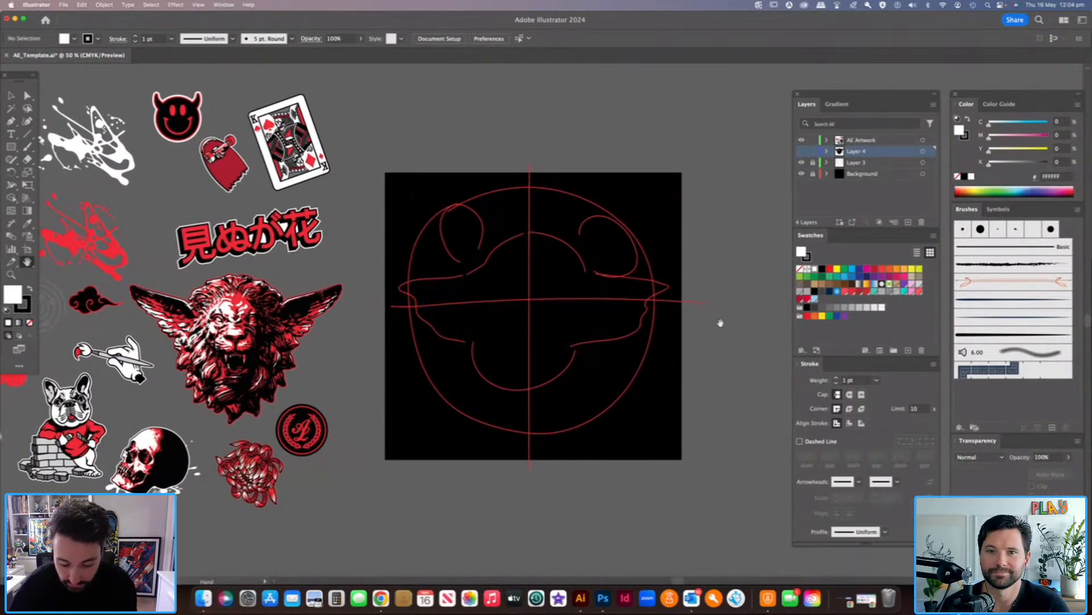
click(803, 152)
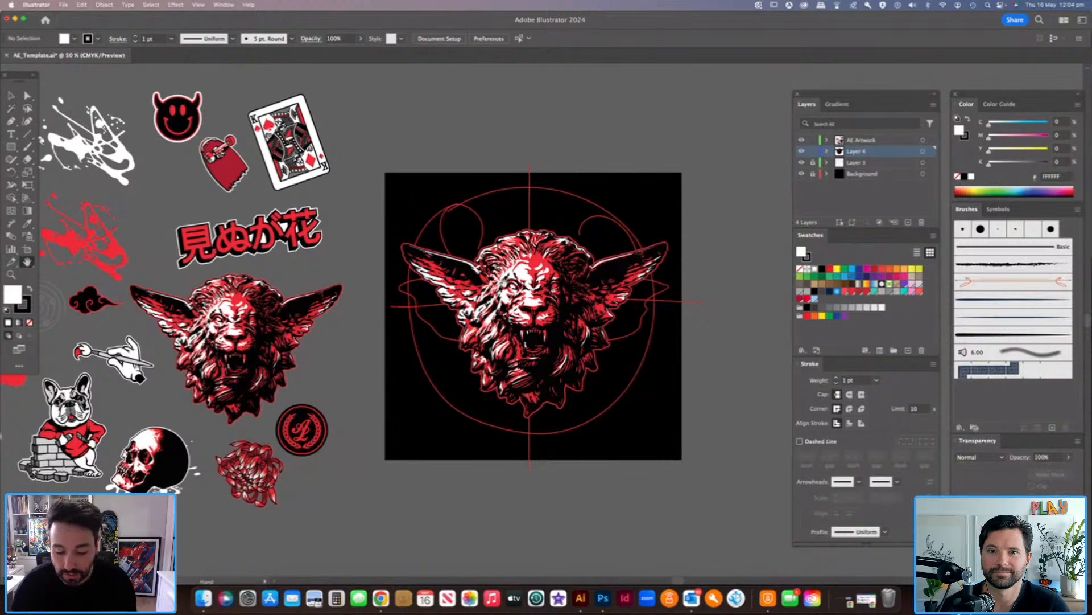
Scale the winged lion on the artboard down proportionally to about 273 × 194 mm.
click(10, 96)
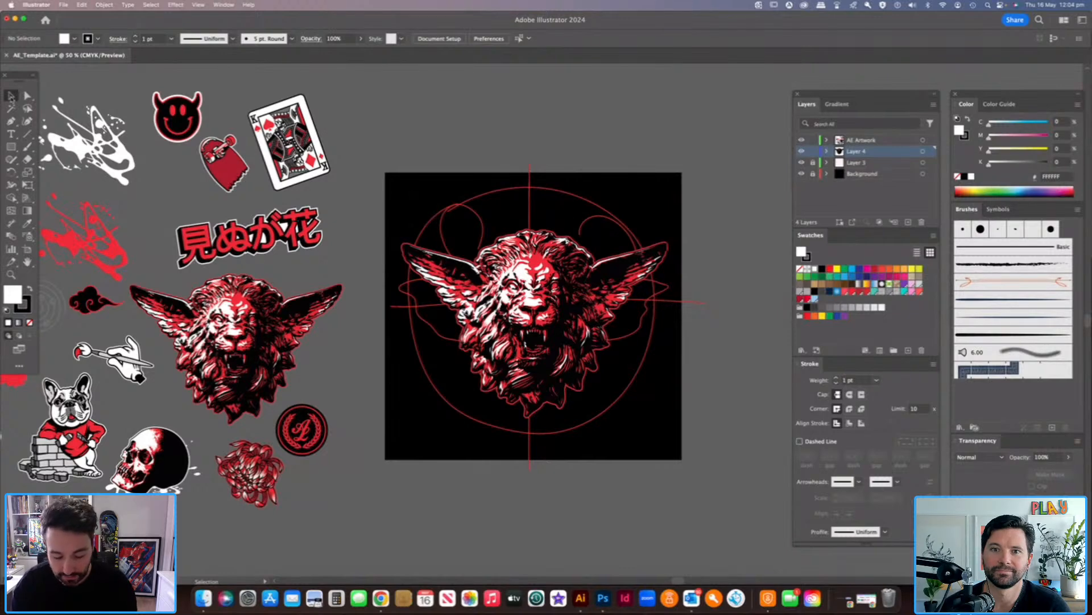
click(566, 282)
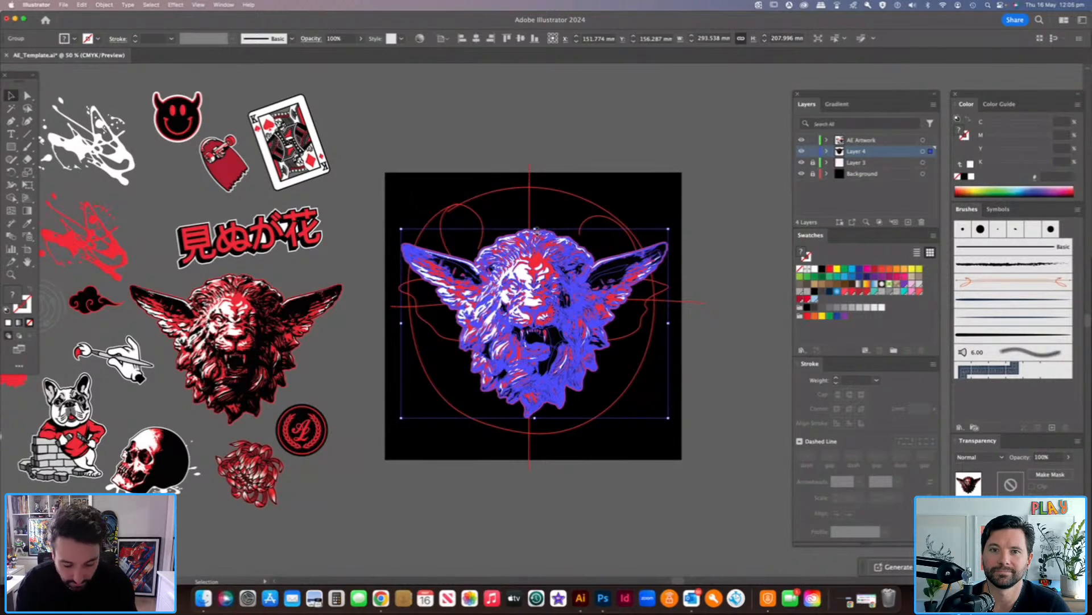
drag(535, 229, 537, 245)
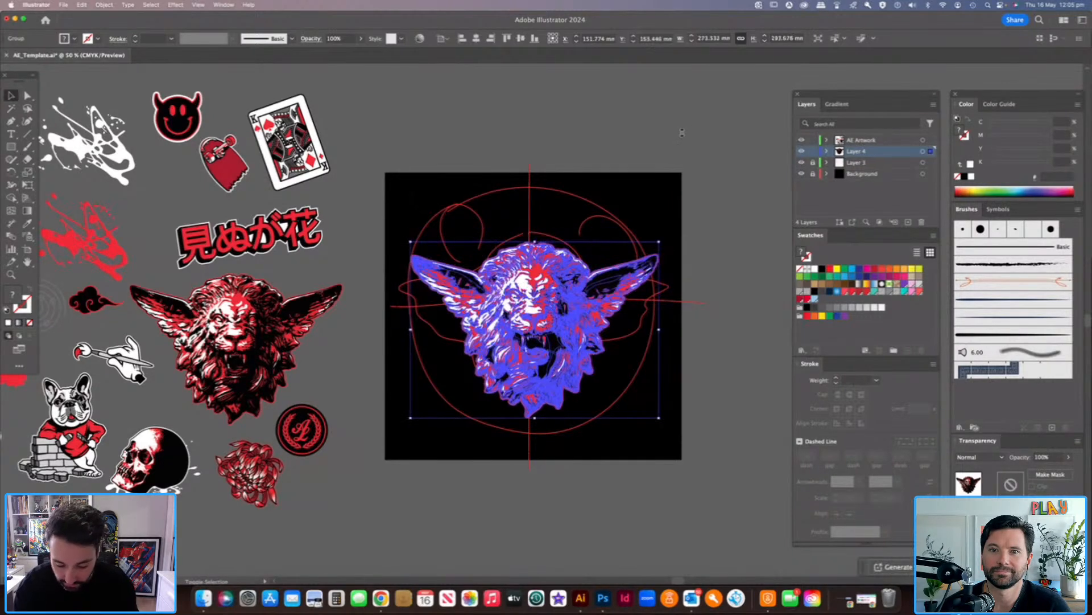
click(683, 135)
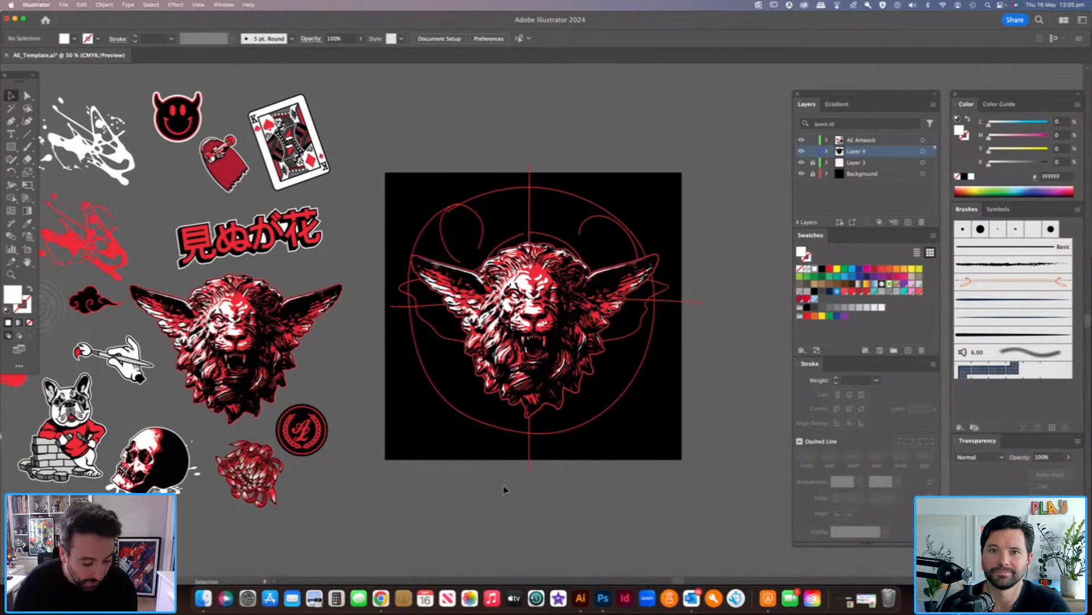
Place the round monogram badge at the base of the lion's mane and the bulldog with bricks beside it on the artboard.
drag(312, 445, 552, 425)
click(596, 505)
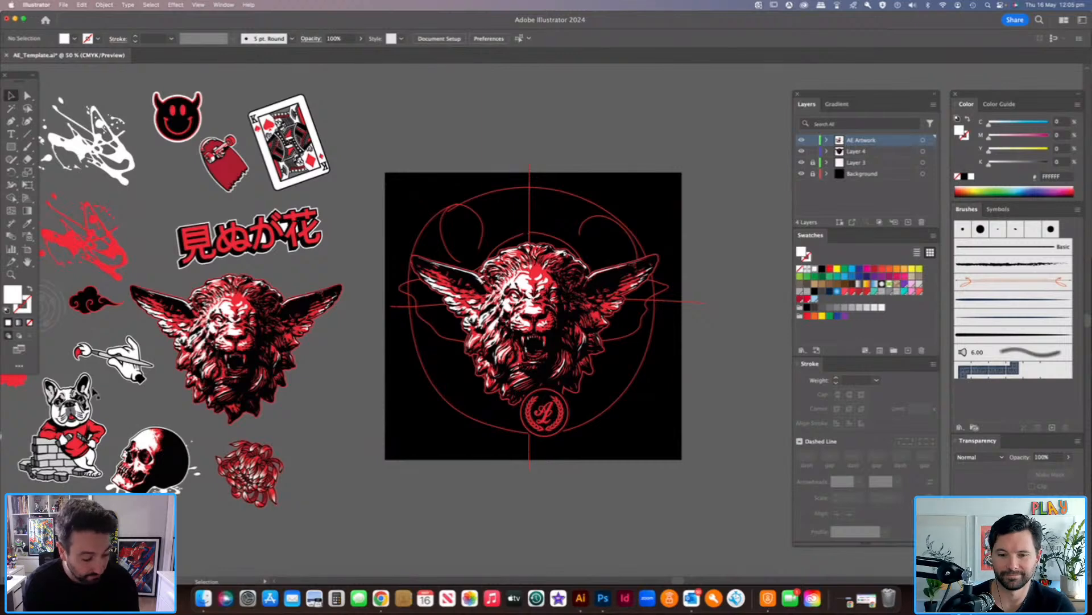
click(26, 262)
drag(228, 274, 309, 267)
click(11, 97)
drag(162, 433, 692, 382)
click(699, 487)
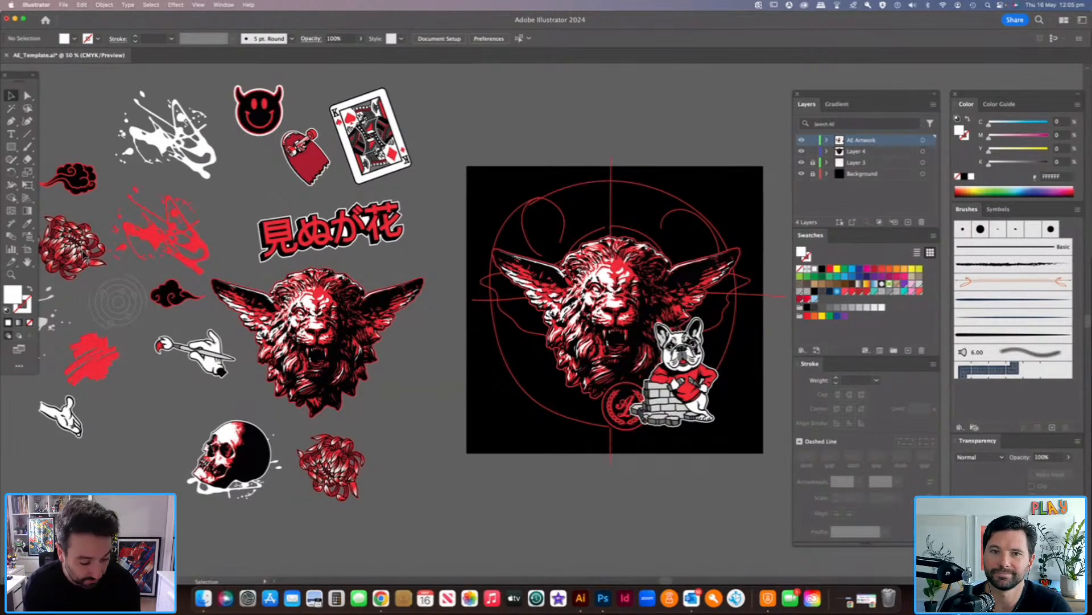
Place the chrysanthemum from below the upper cloud above the bulldog, and the king playing card against the lion's left wing.
drag(88, 256, 718, 315)
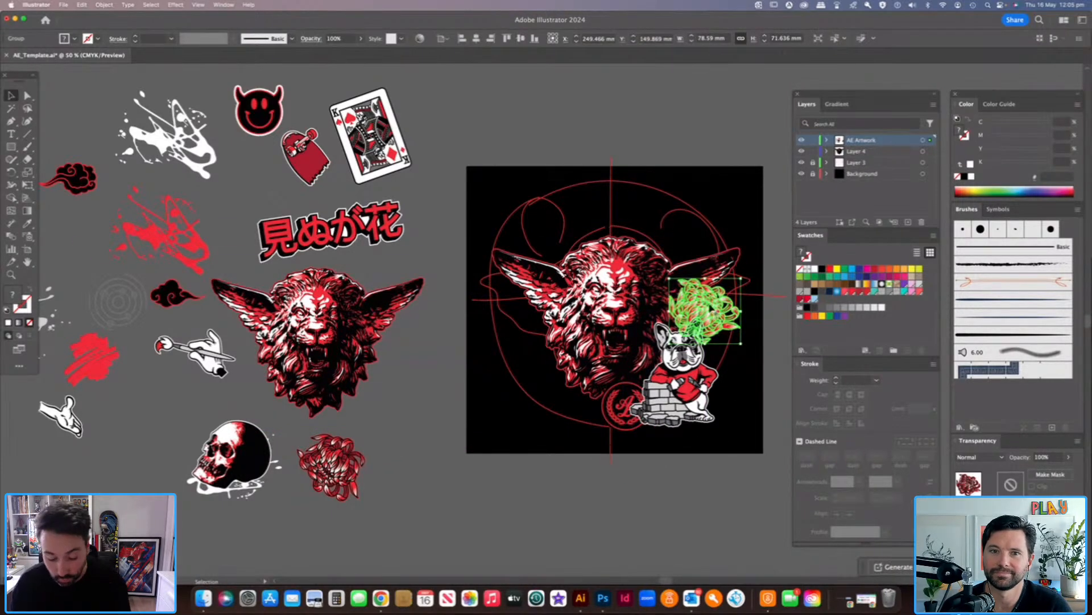
click(714, 125)
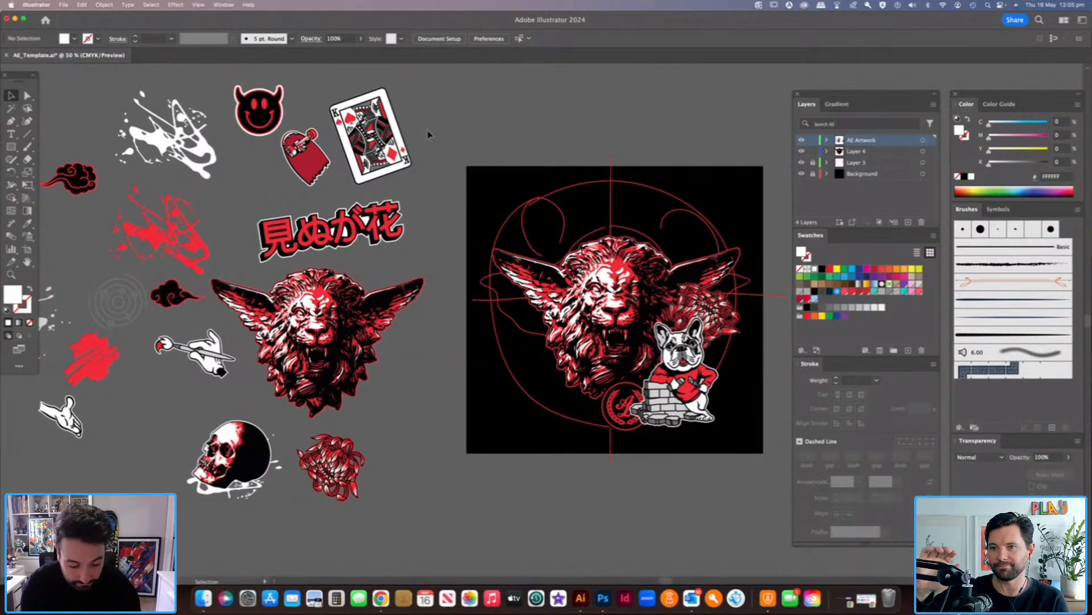
drag(391, 159, 556, 326)
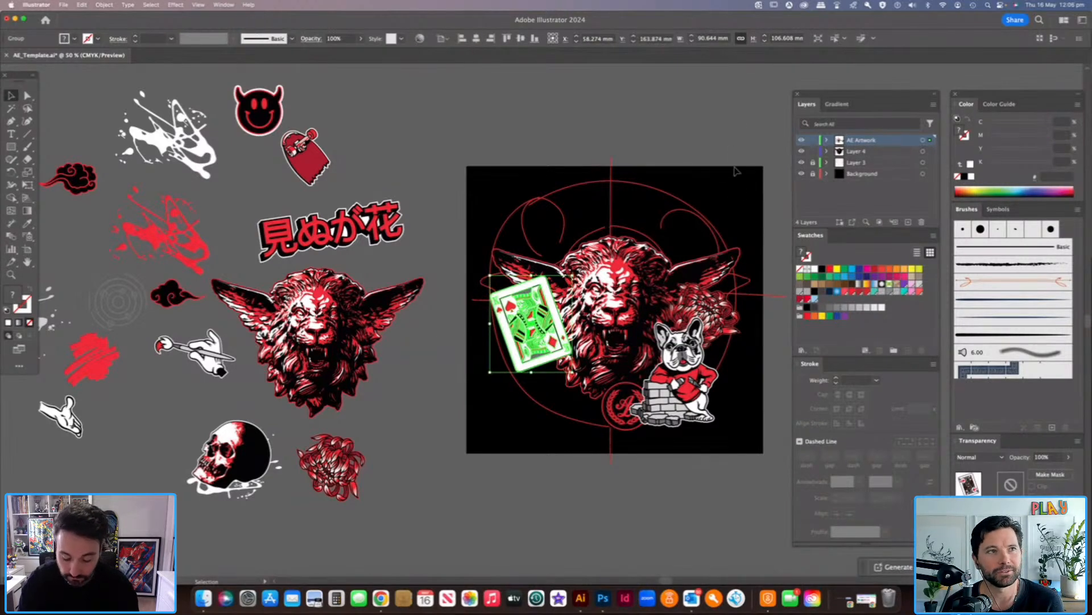
Adjust the playing card's stacking order within its layer and deselect it.
key(a)
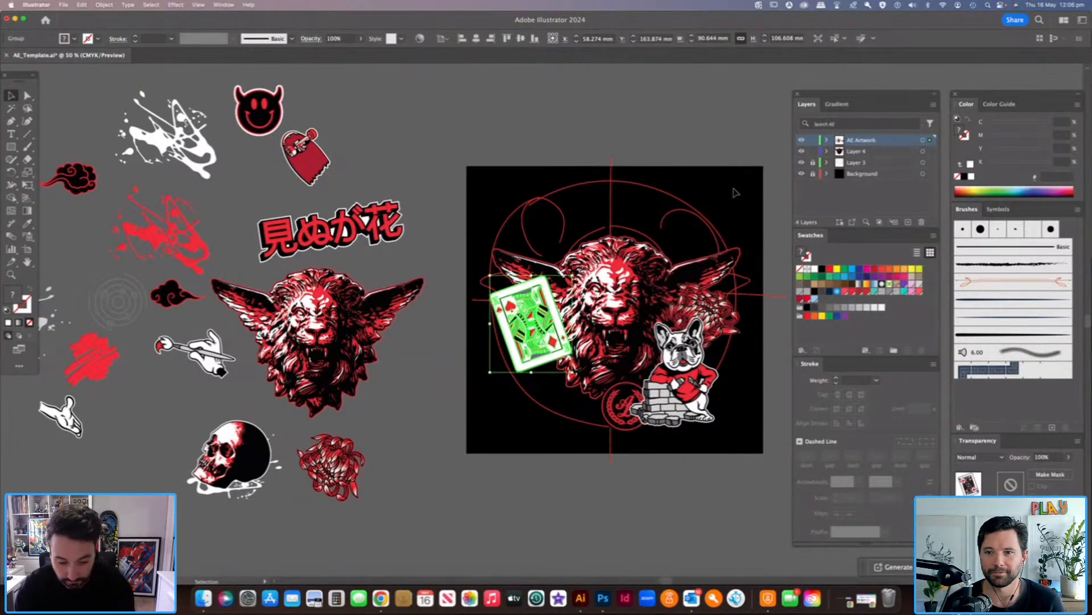
click(104, 5)
mouse_move(108, 27)
click(202, 54)
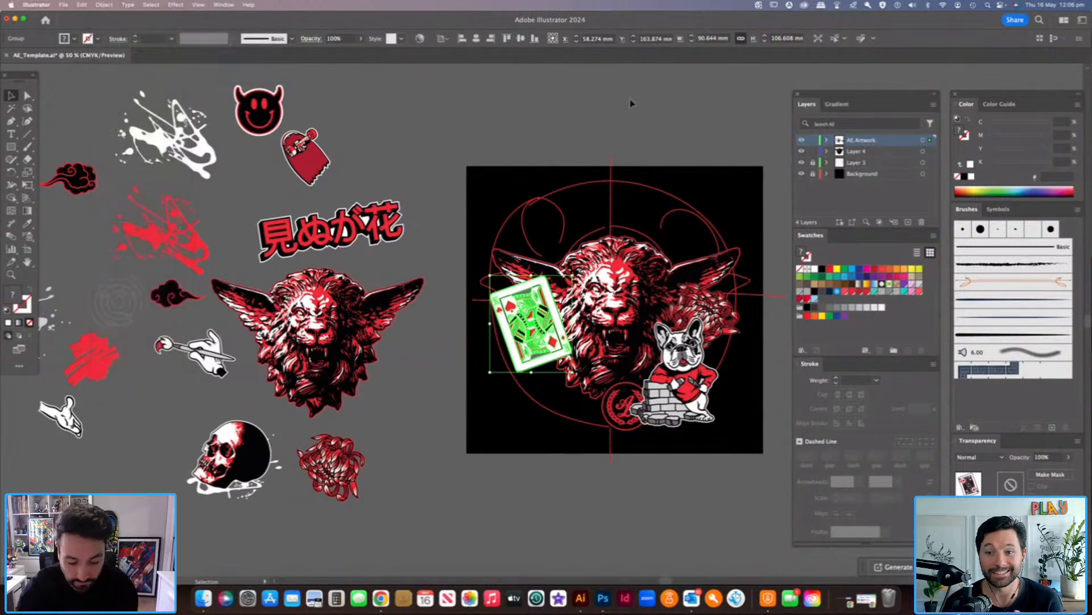
click(558, 127)
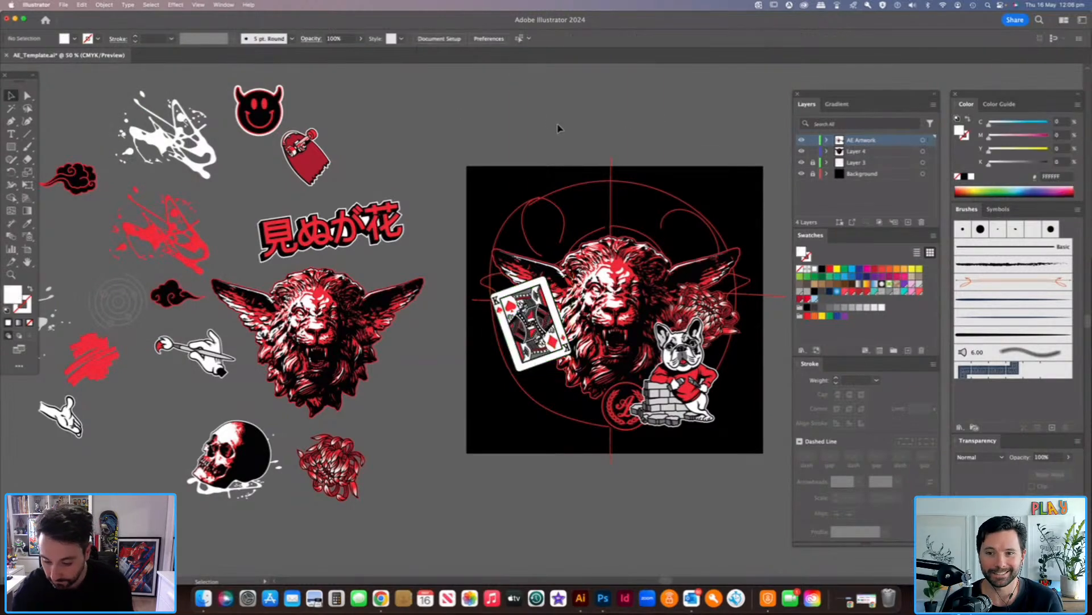
Nest Layer 4 with the winged lion inside the AE Artwork layer, and collapse that layer.
drag(875, 137, 865, 139)
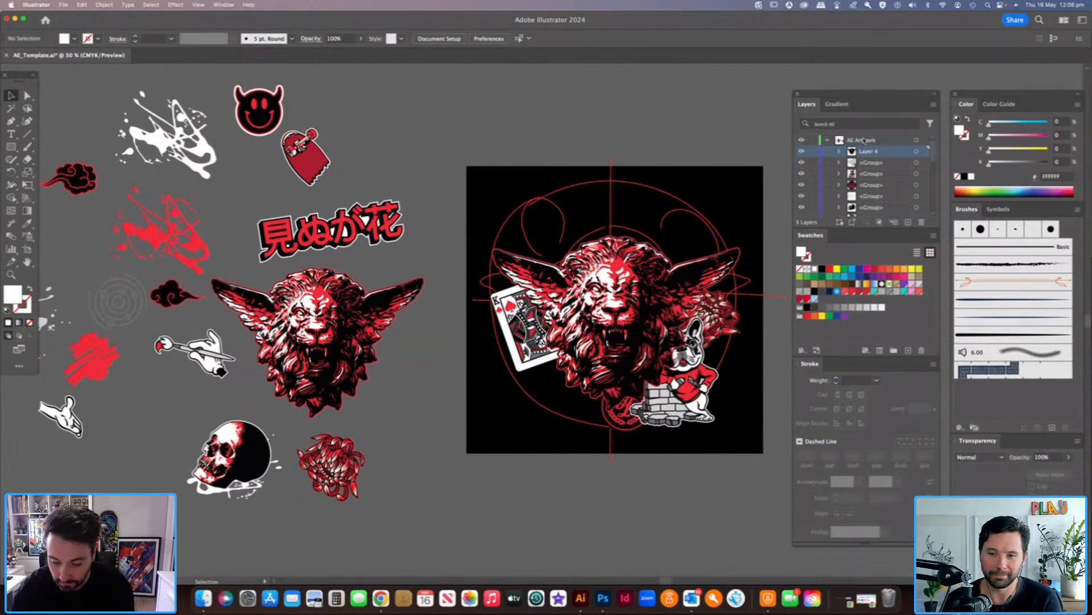
click(828, 141)
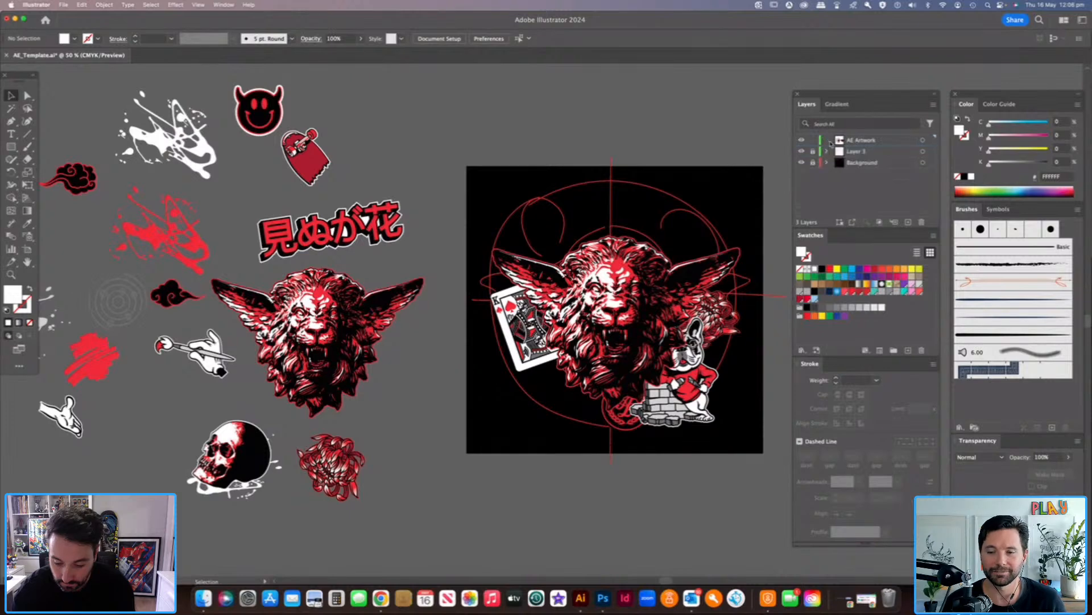
click(547, 332)
click(677, 121)
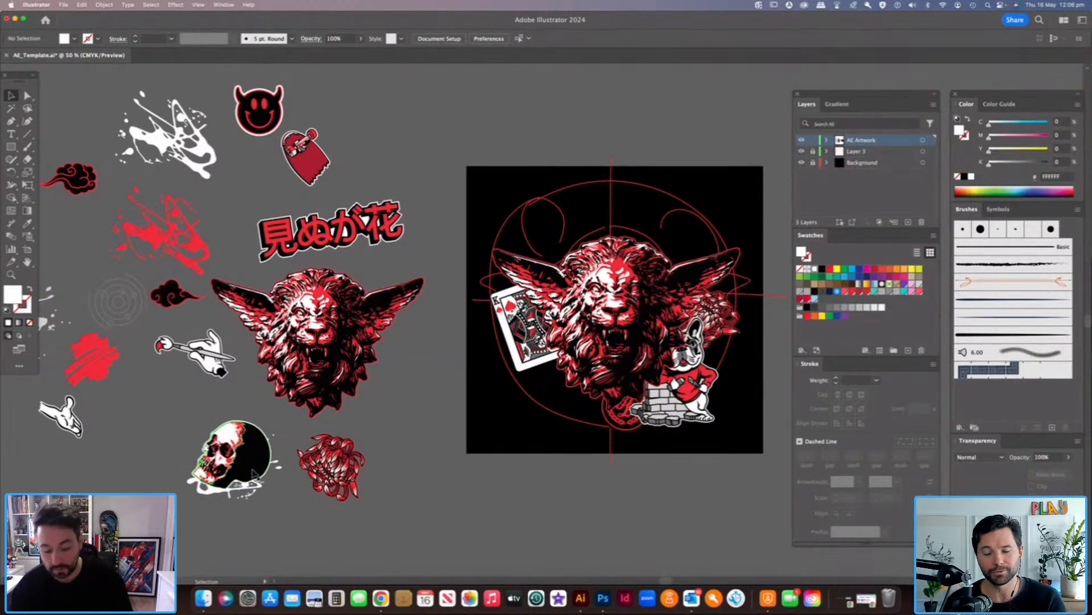
Place the skull below the lion beside the round monogram badge, and paste the badge in front of the lion.
drag(254, 474, 595, 389)
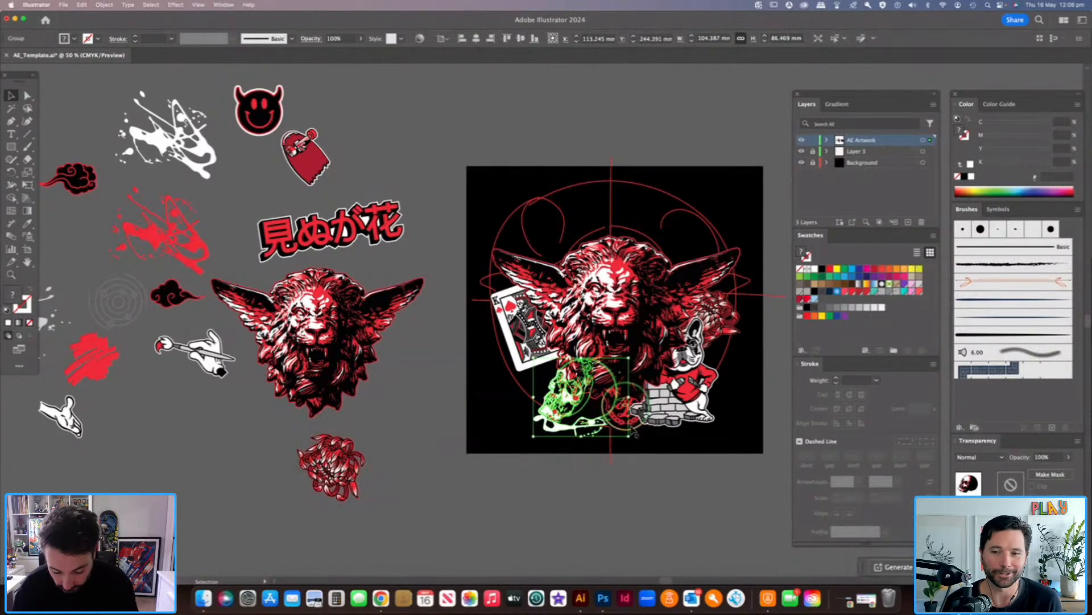
click(631, 428)
key(Delete)
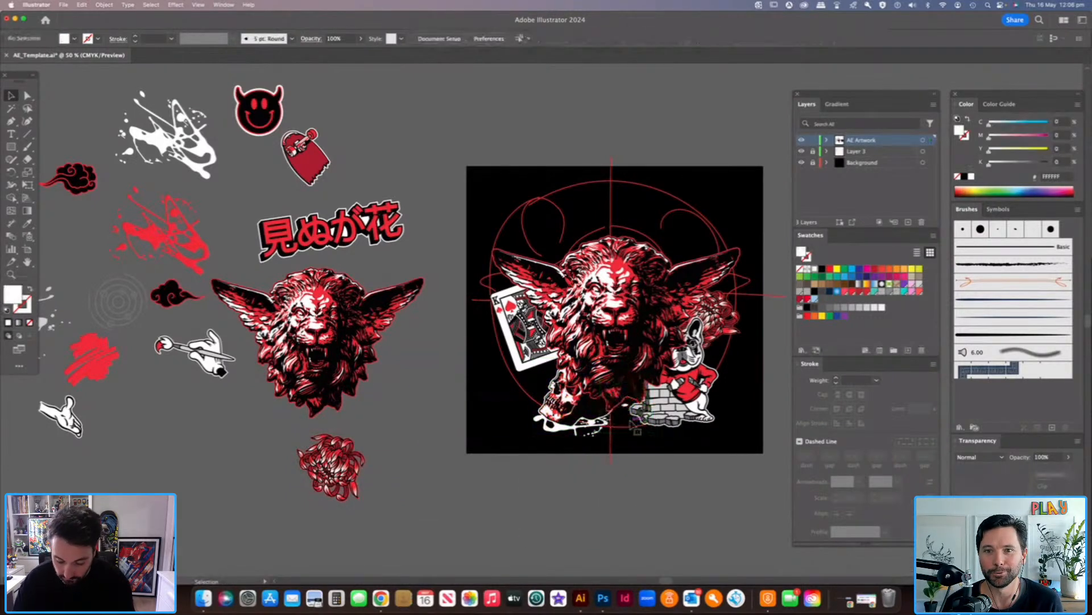
click(632, 370)
key(super+f)
click(717, 495)
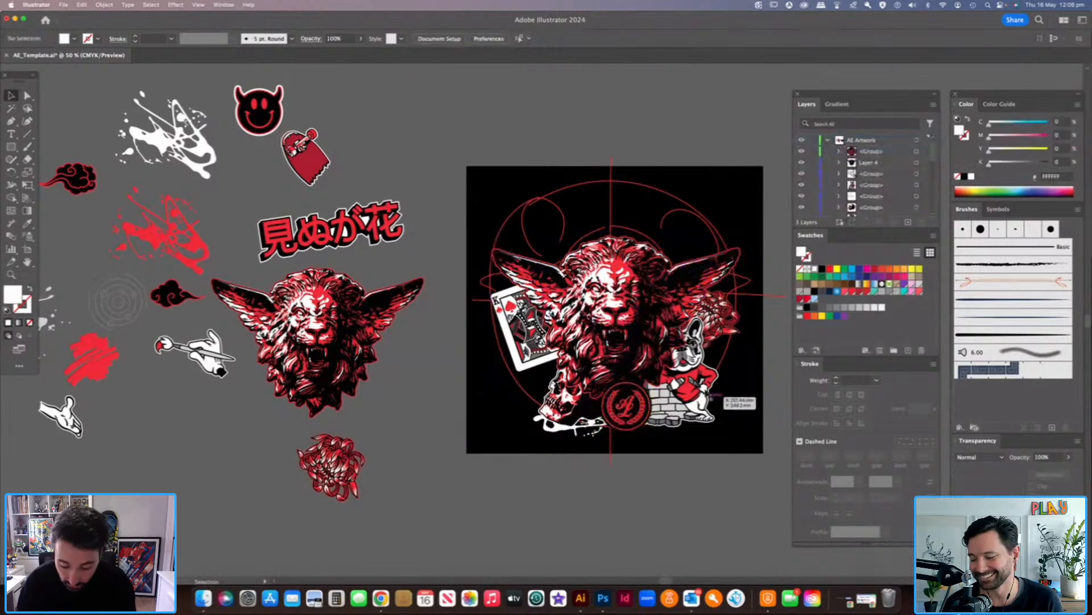
Bring the bulldog, the chrysanthemum and the skull in front of the lion in the stacking order.
click(695, 388)
shift+click(735, 327)
key(super+x)
click(658, 333)
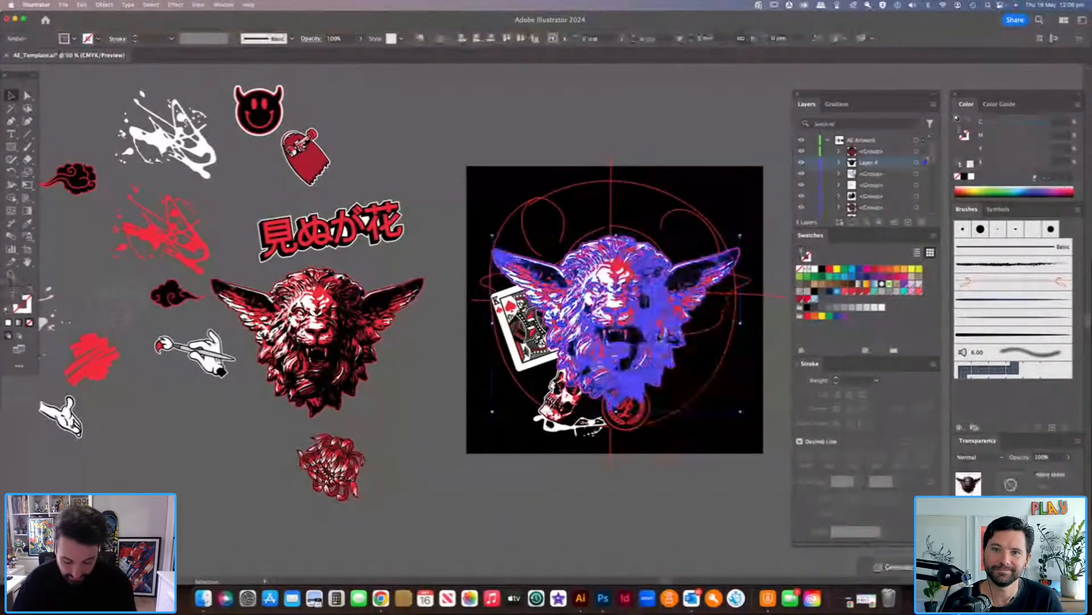
key(super+f)
click(734, 495)
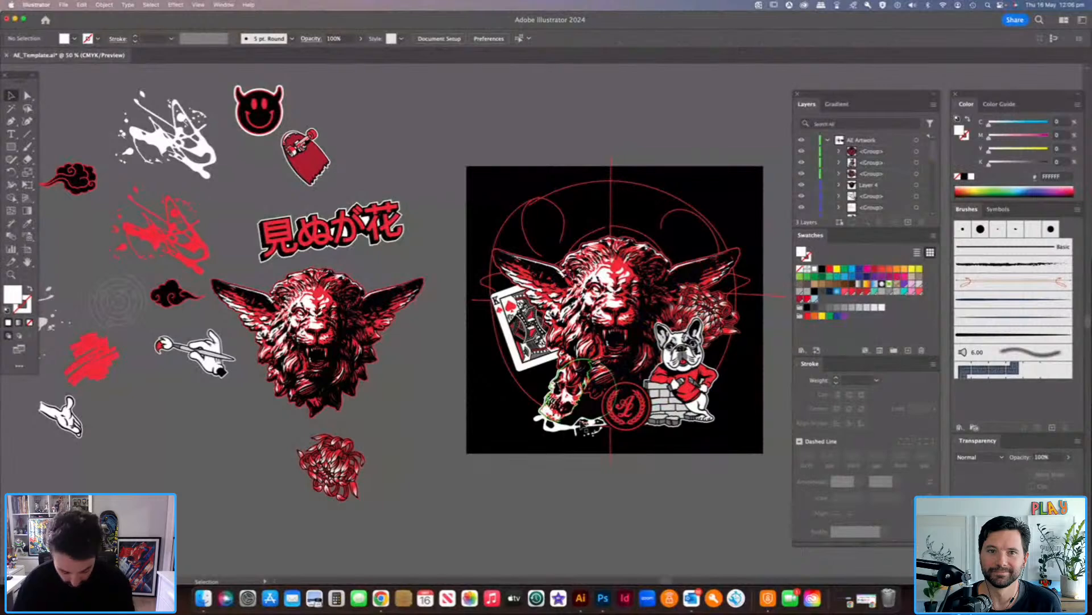
click(583, 423)
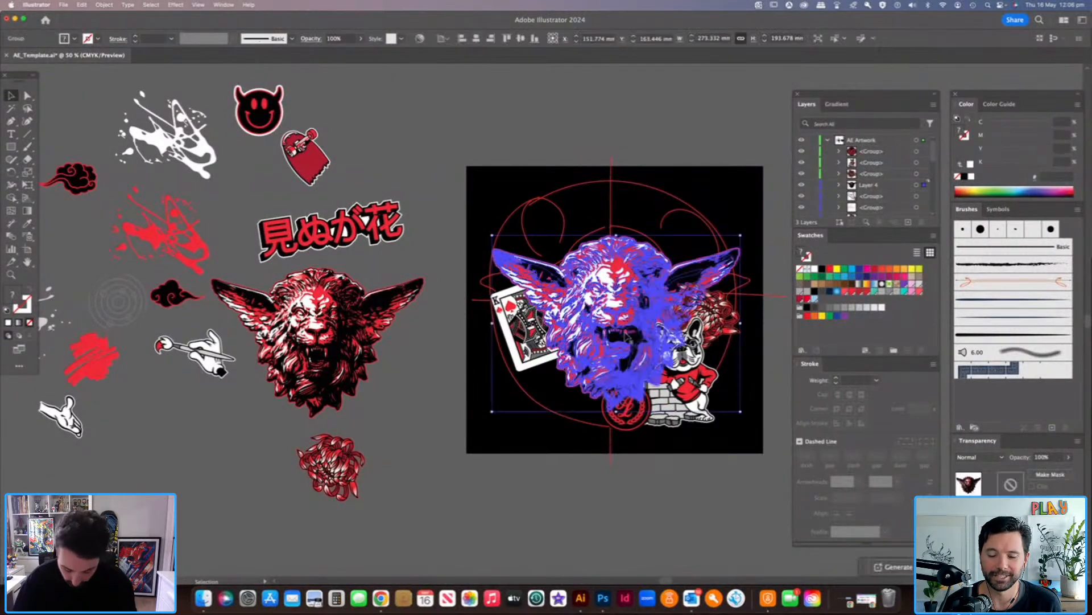
click(732, 496)
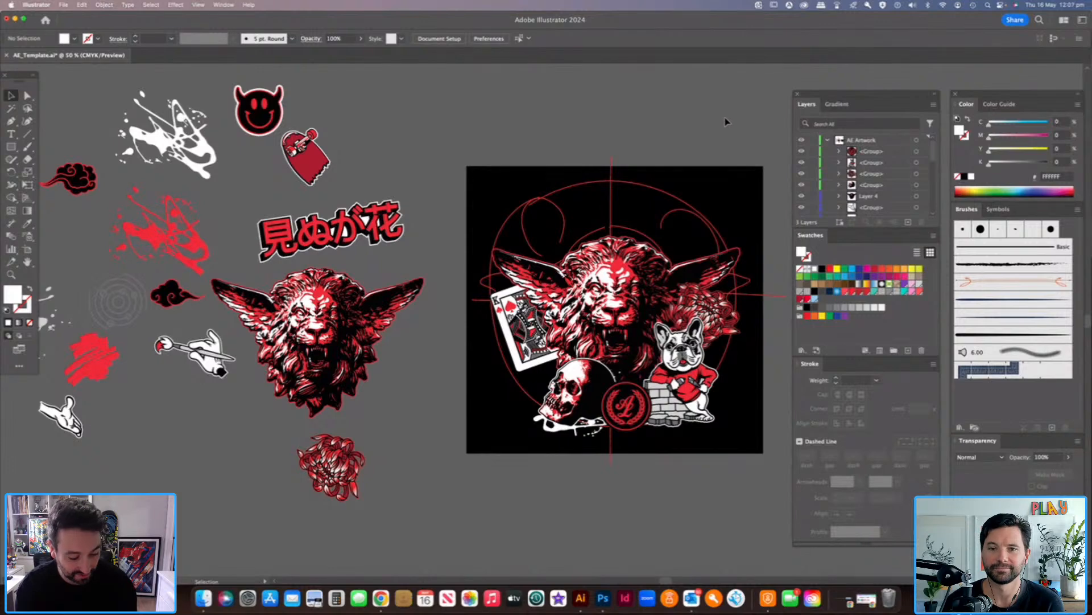
Place the Japanese lettering behind the top of the lion's head on the artboard and deselect it.
drag(400, 229, 701, 241)
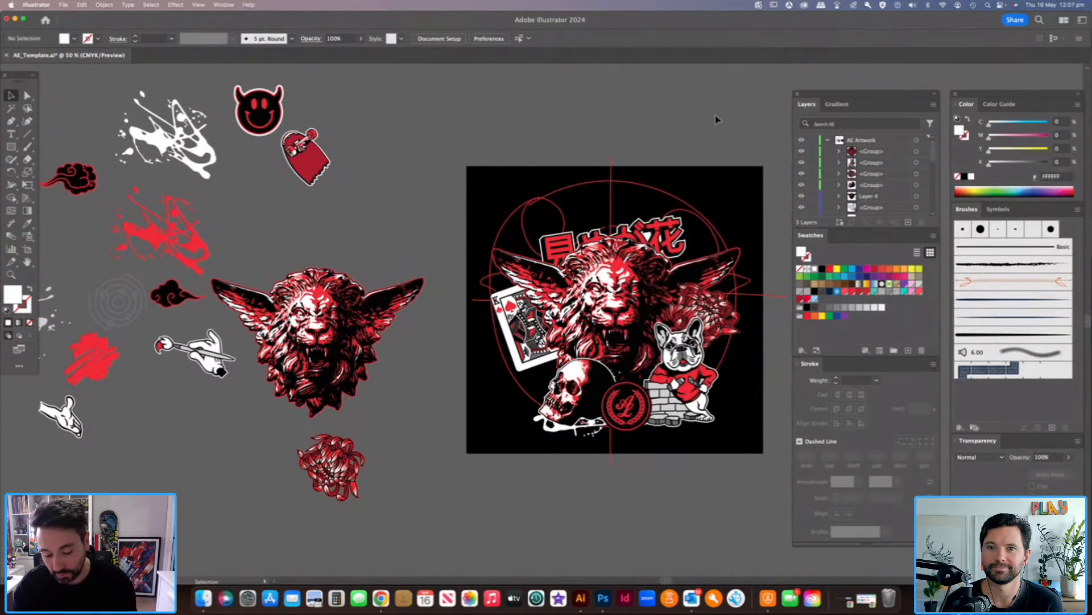
click(680, 242)
click(718, 132)
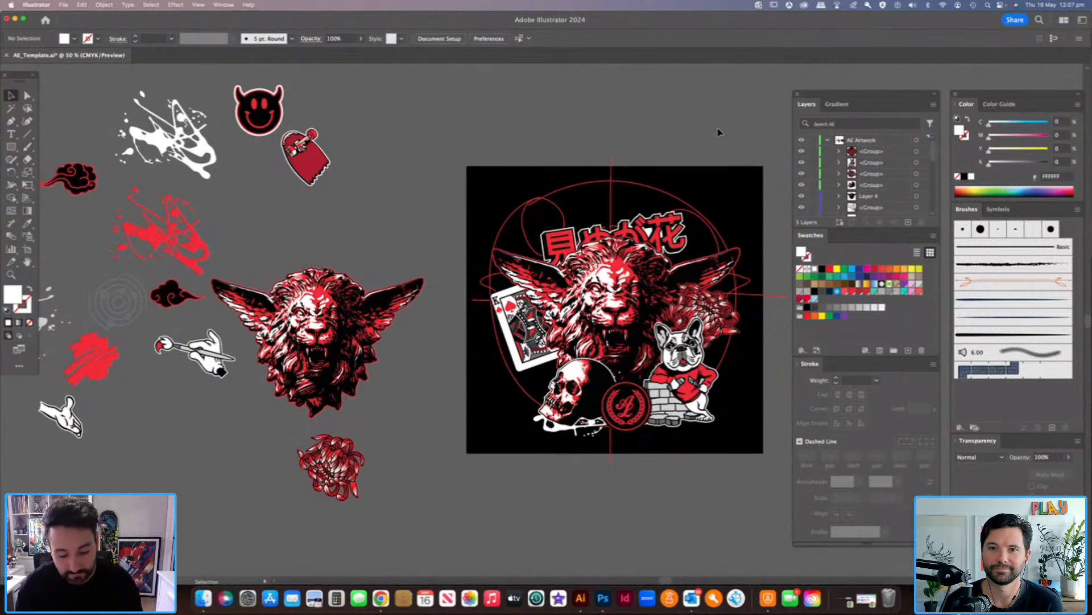
Place the red skateboard above the Japanese lettering, and the horned smiley above the lion's left wing.
drag(307, 165, 644, 206)
click(708, 112)
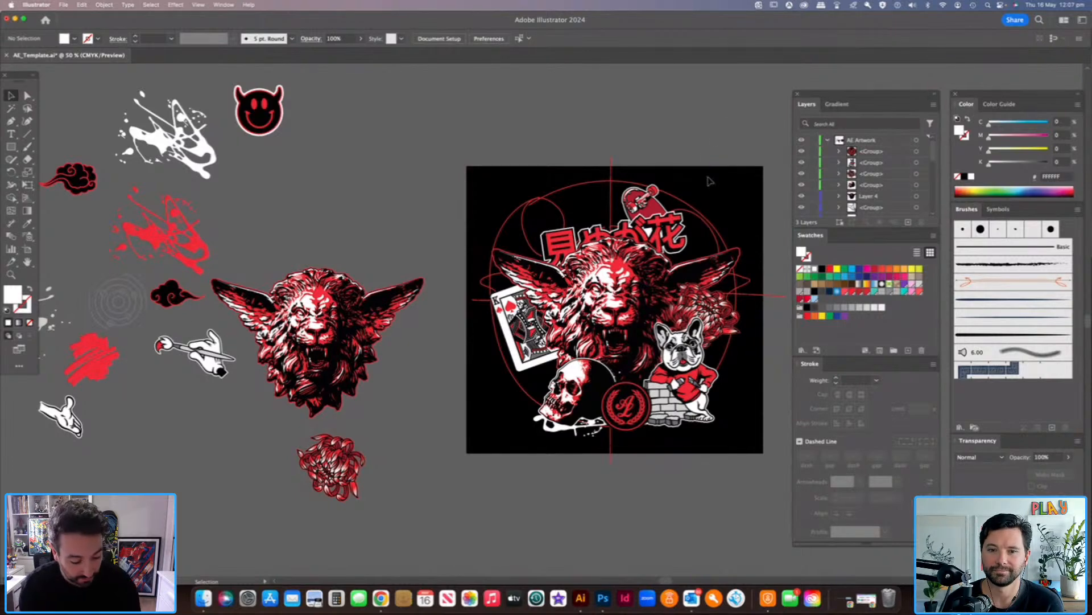
drag(278, 138, 536, 254)
click(646, 115)
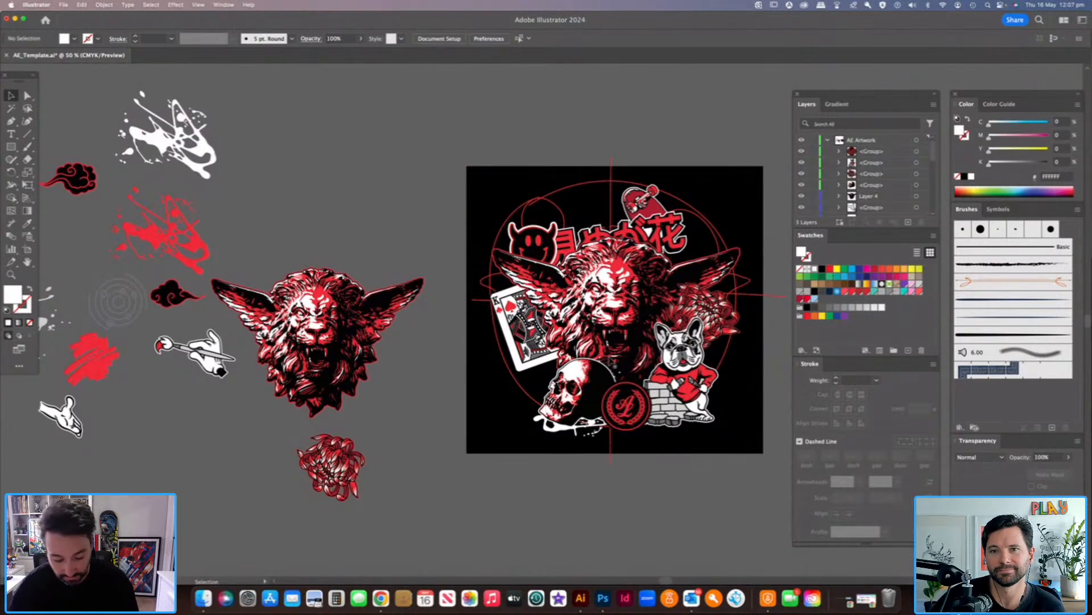
Try the paintbrush hand reflected about the vertical axis above the lion's right wing, and undo the placement and reflection.
mouse_move(217, 370)
mouse_down()
mouse_move(469, 270)
mouse_move(441, 232)
mouse_up()
click(104, 4)
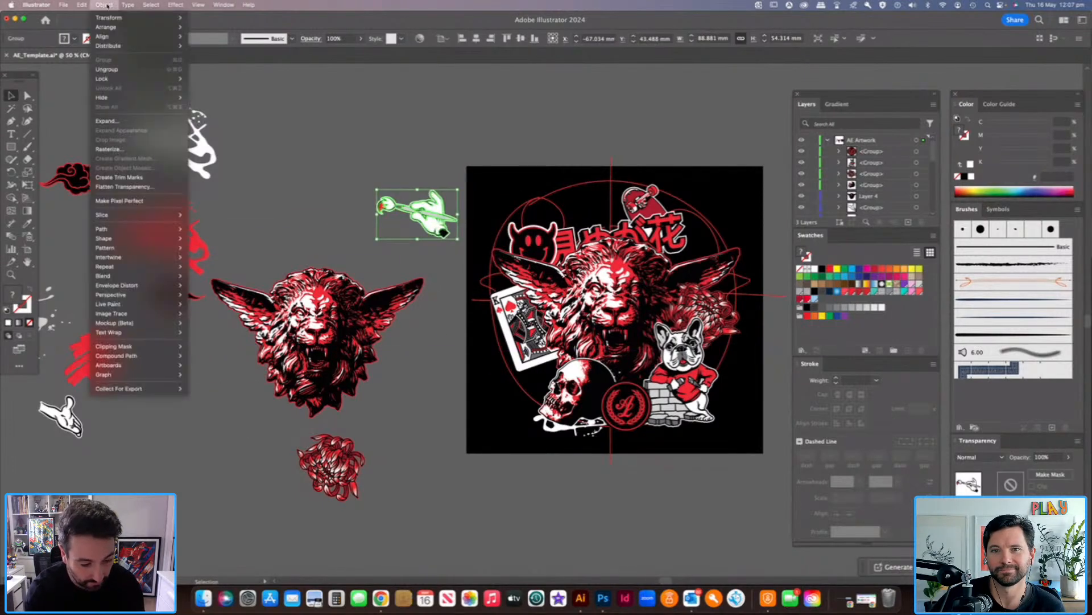
mouse_move(137, 18)
click(216, 51)
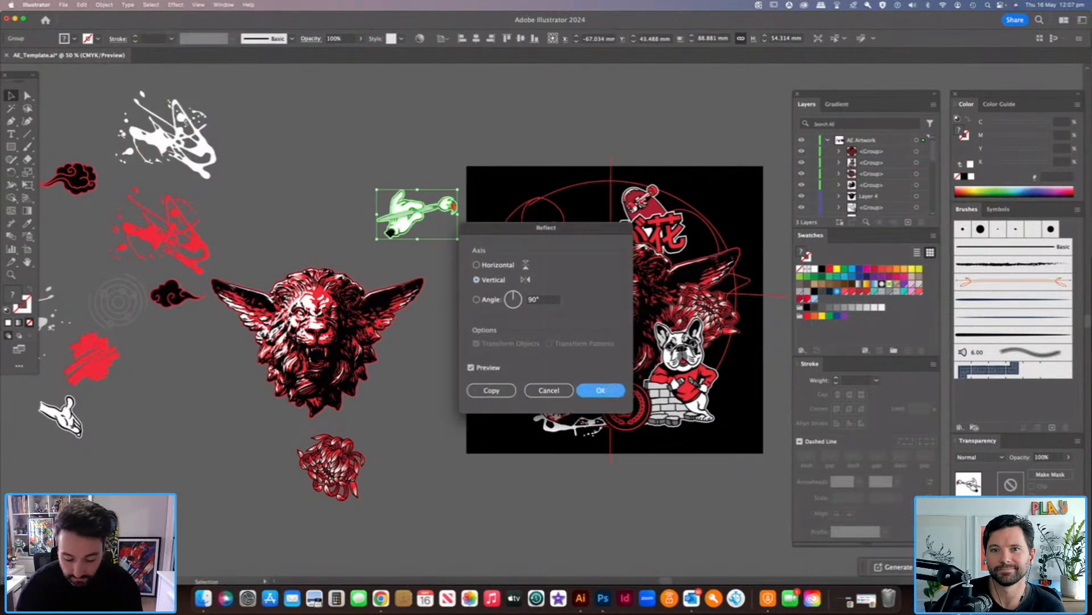
click(600, 389)
drag(417, 210, 715, 233)
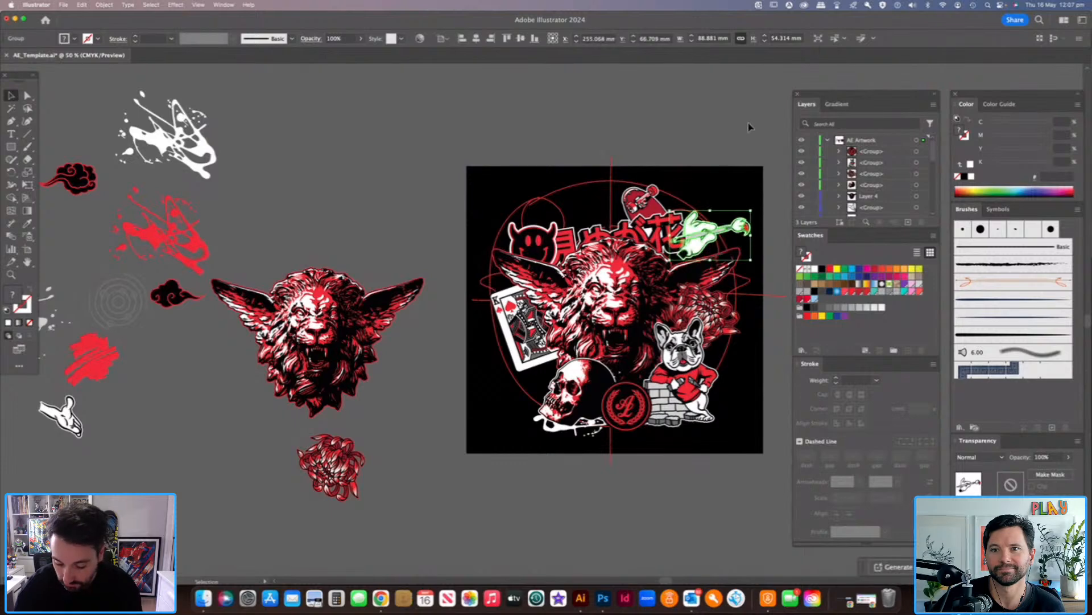
click(748, 128)
key(super+z)
key(super+z)
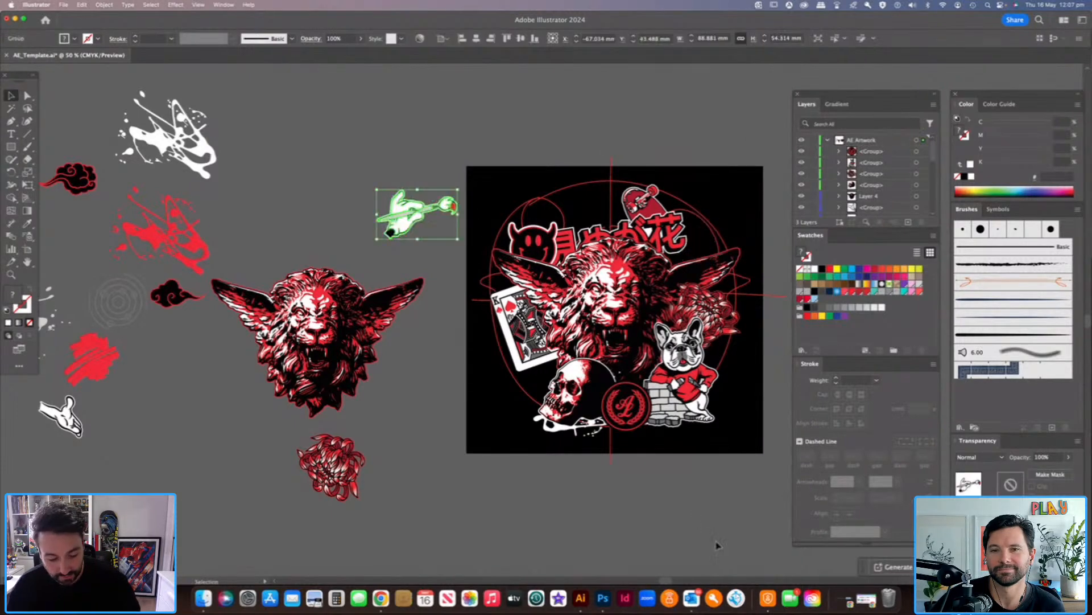
click(716, 519)
Place the paintbrush hand above the left end of the lettering, and move the horned smiley above the lion's right wing.
mouse_move(444, 224)
mouse_down()
mouse_move(620, 233)
mouse_move(637, 208)
mouse_move(571, 225)
mouse_up()
click(656, 110)
drag(546, 272, 697, 274)
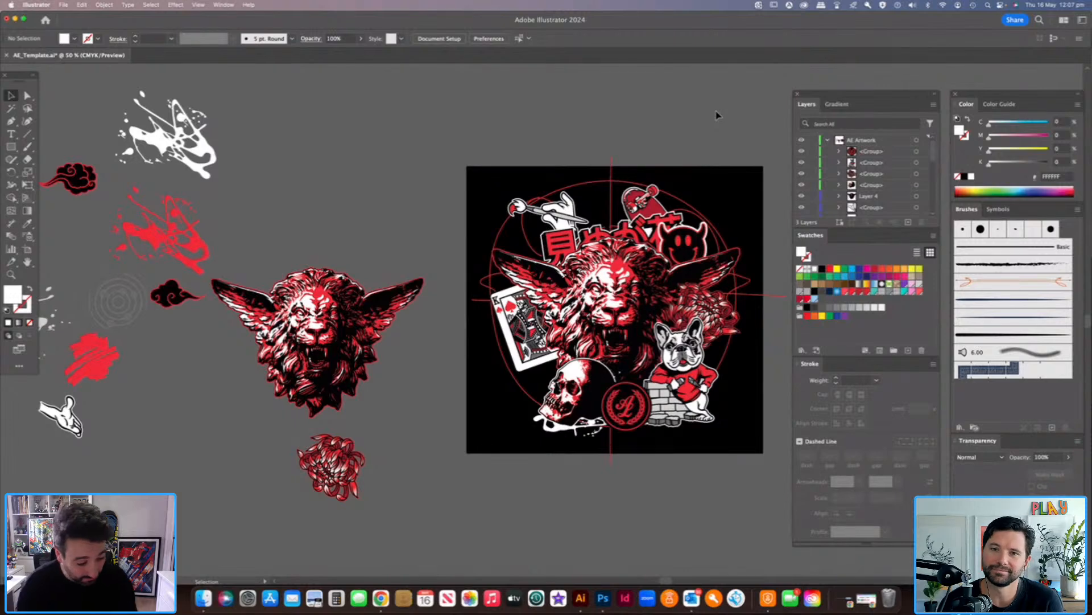
Move the red scribble clear of the paint splatters, and place the red splatter behind the paintbrush hand at the artboard's upper left.
mouse_move(271, 160)
mouse_down()
mouse_move(191, 238)
mouse_move(170, 243)
mouse_move(299, 185)
mouse_up()
click(290, 173)
drag(91, 359, 339, 136)
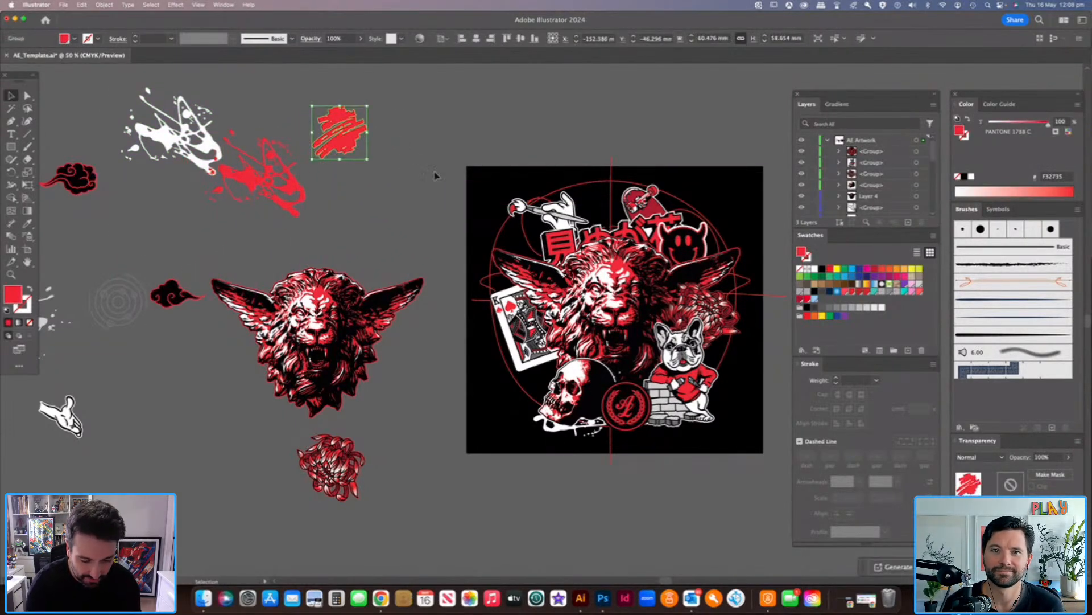
click(396, 194)
mouse_move(310, 197)
mouse_down()
mouse_move(561, 228)
mouse_move(570, 252)
mouse_up()
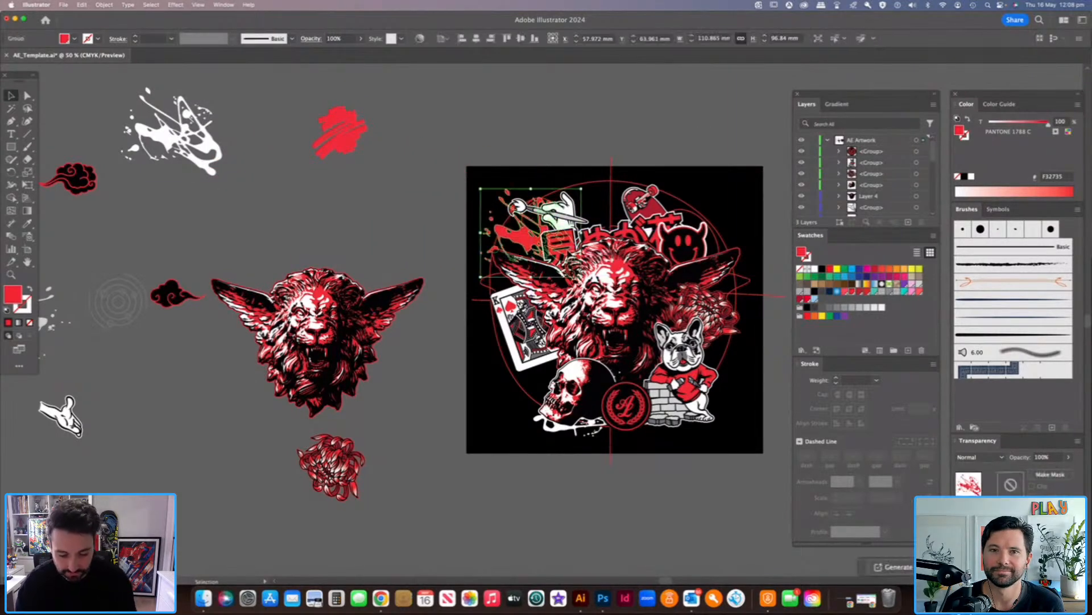
click(701, 114)
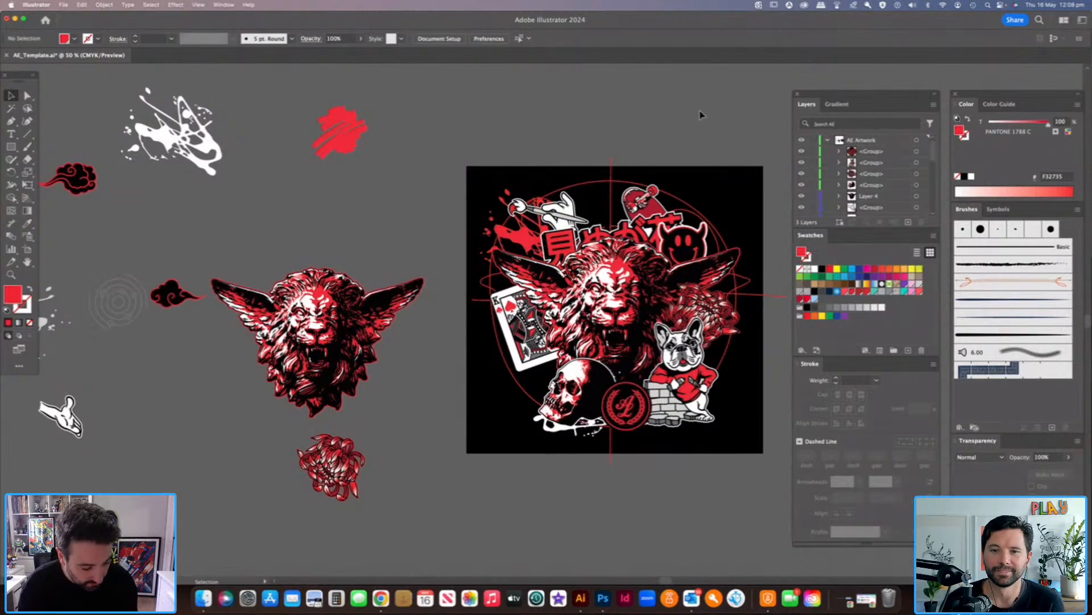
Place the open hand beside the bulldog, and the grey concentric circles between the paintbrush hand and the skateboard.
drag(80, 421, 783, 452)
drag(718, 437, 733, 356)
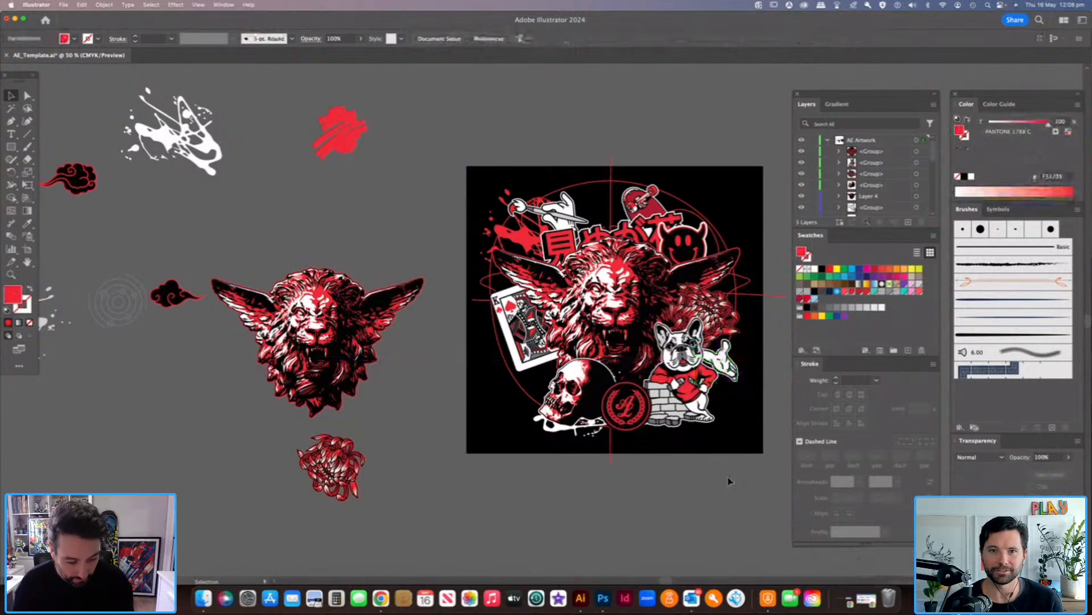
drag(130, 299, 614, 210)
click(683, 132)
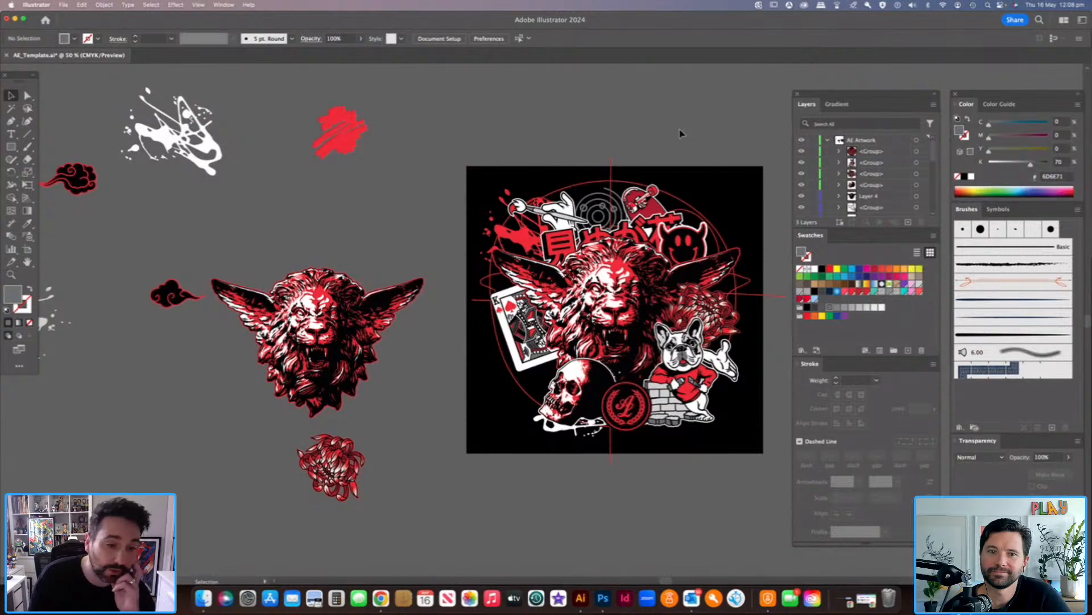
Place the spare chrysanthemum between the playing card and the skull, and shift the card slightly outward.
drag(335, 481, 443, 407)
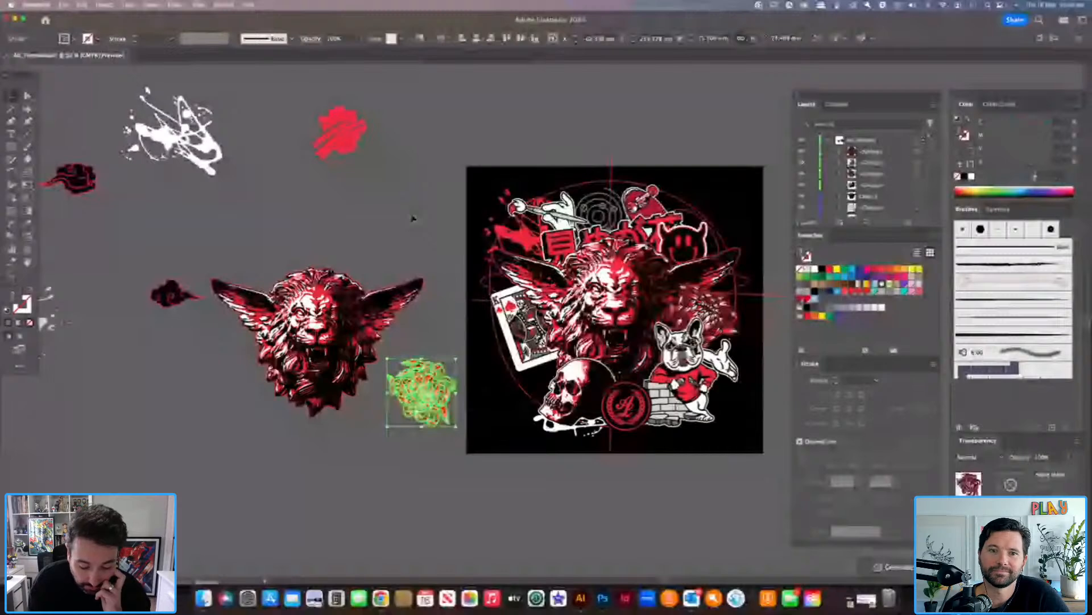
click(413, 215)
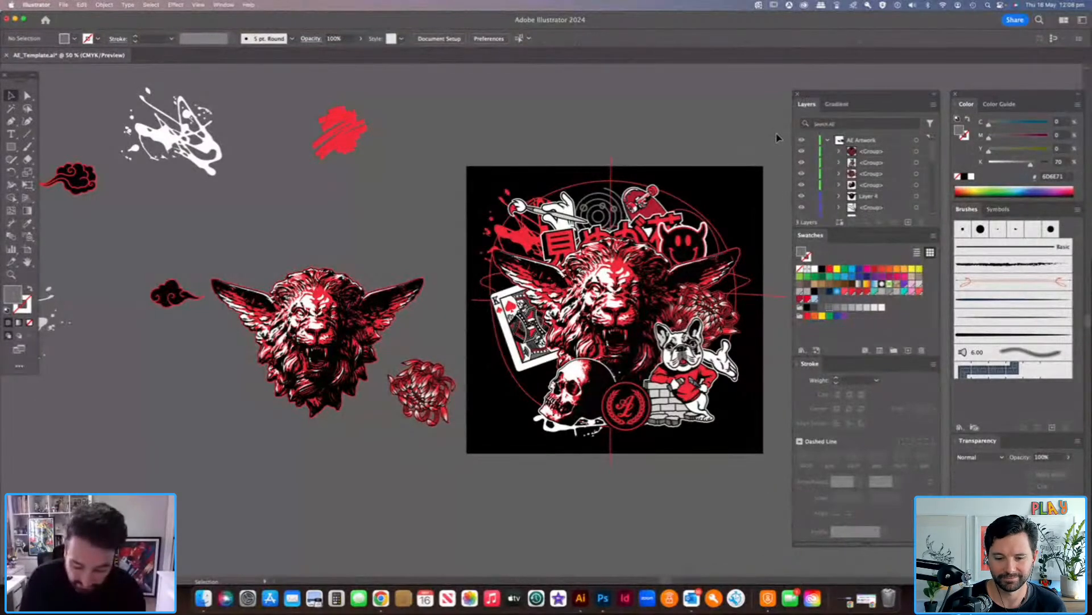
drag(447, 398, 543, 381)
drag(527, 313, 517, 317)
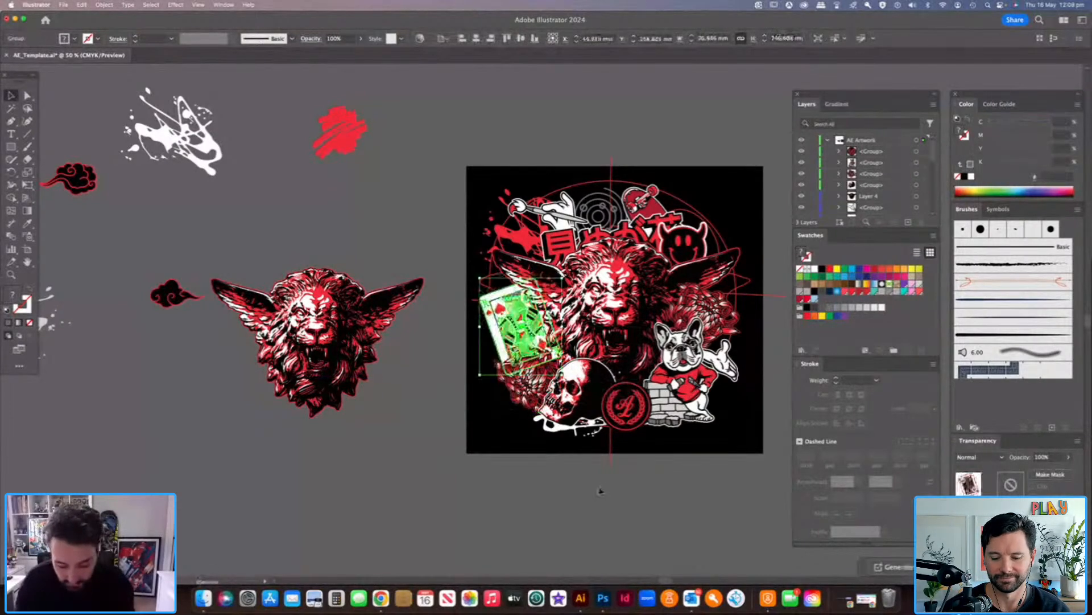
click(600, 491)
drag(541, 380, 543, 378)
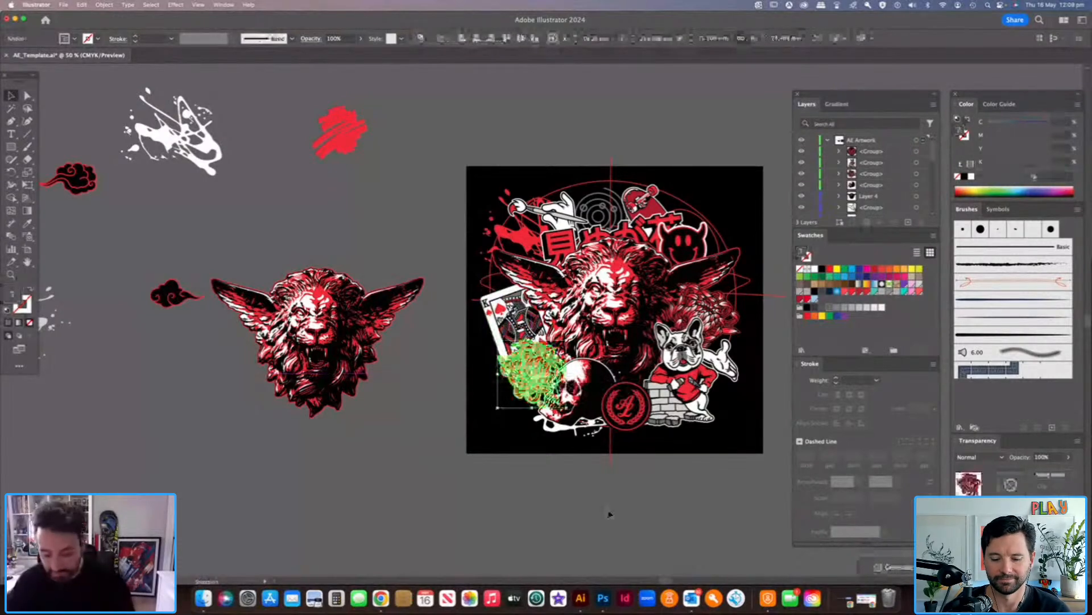
click(609, 515)
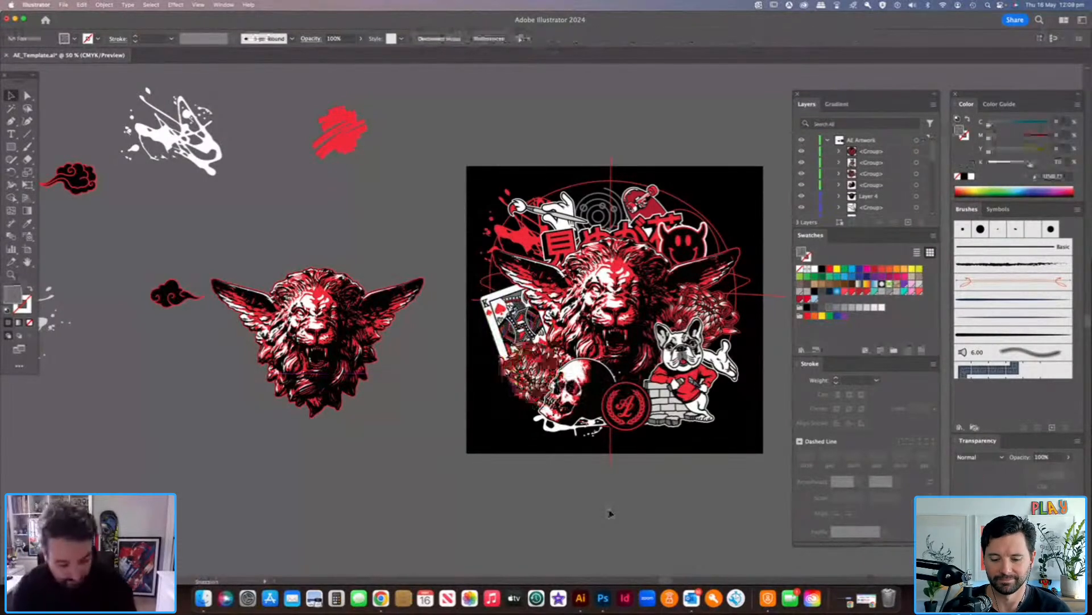
Place the red scribble behind the bulldog below the open hand and deselect it.
mouse_move(355, 147)
mouse_down()
mouse_move(740, 379)
mouse_move(718, 406)
mouse_up()
click(753, 521)
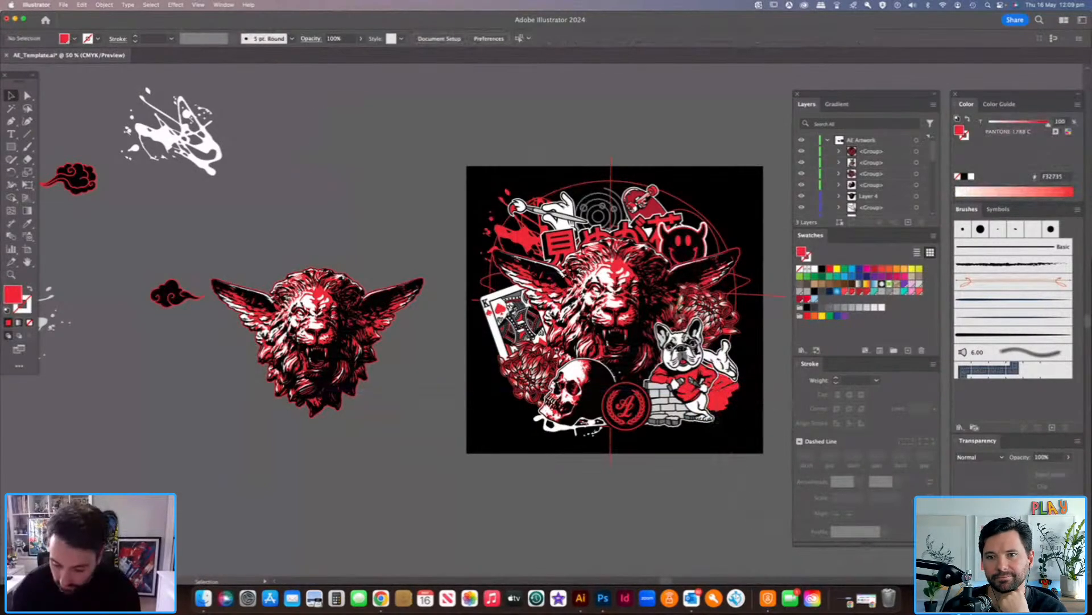
Hide the sketched guides in Layer 3, and shift the chrysanthemum beside the skull slightly outward.
click(828, 140)
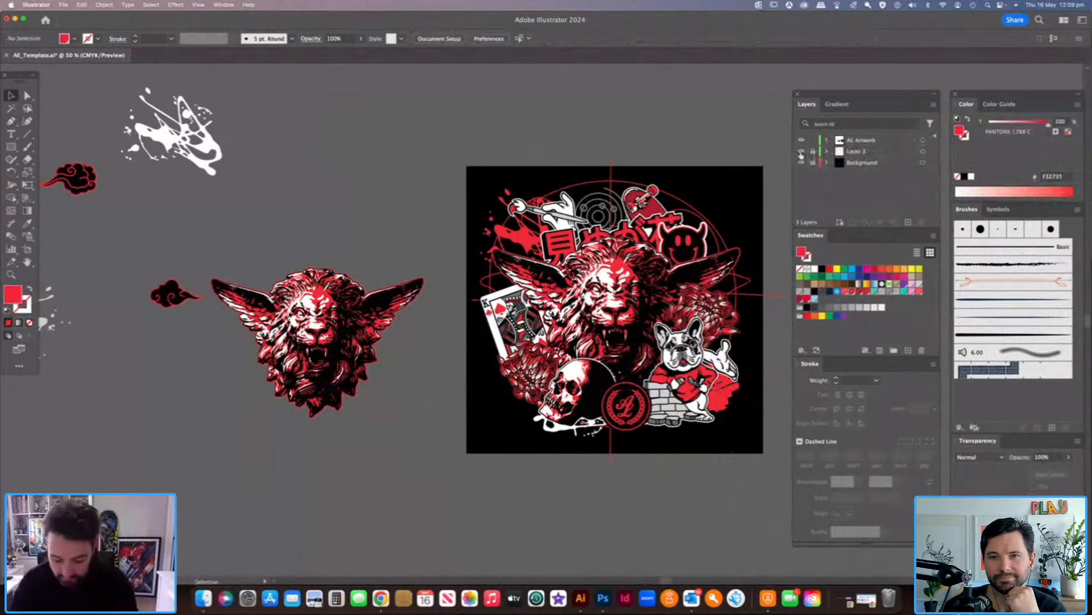
click(801, 150)
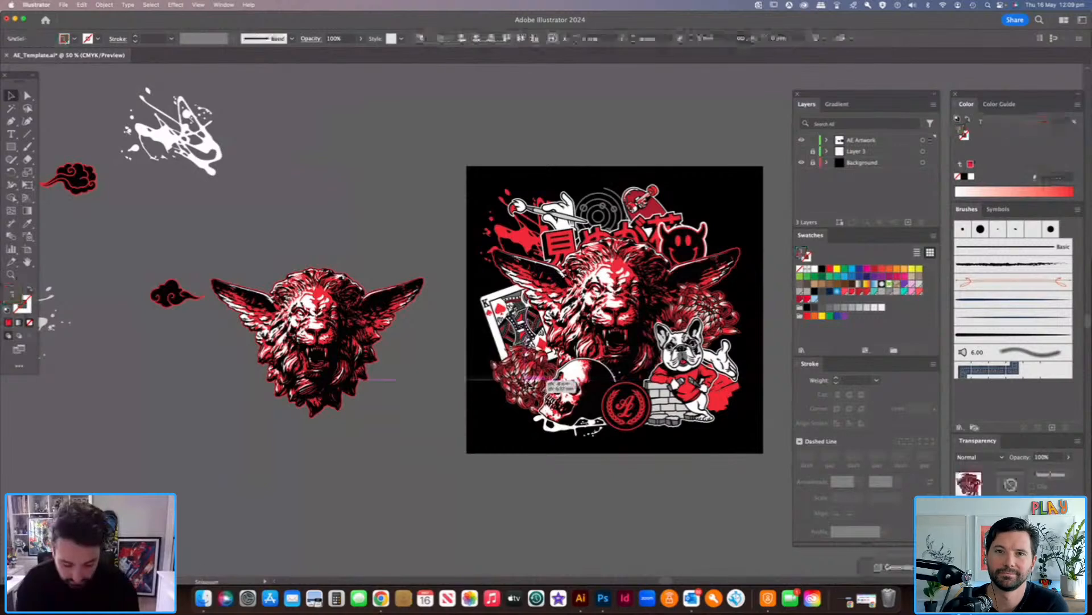
click(525, 319)
click(602, 499)
Place the white paint splatter behind the horned smiley at the artboard's upper right, and toggle the visibility of Layer 3.
mouse_move(173, 138)
mouse_down()
mouse_move(272, 138)
mouse_move(744, 371)
mouse_move(711, 233)
mouse_move(688, 215)
mouse_up()
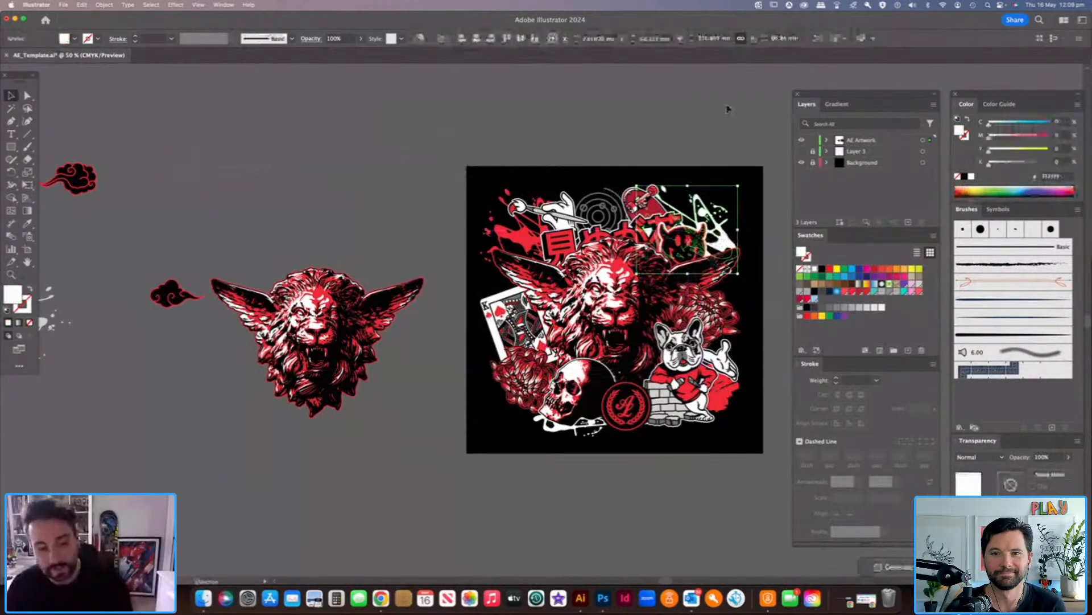
click(727, 109)
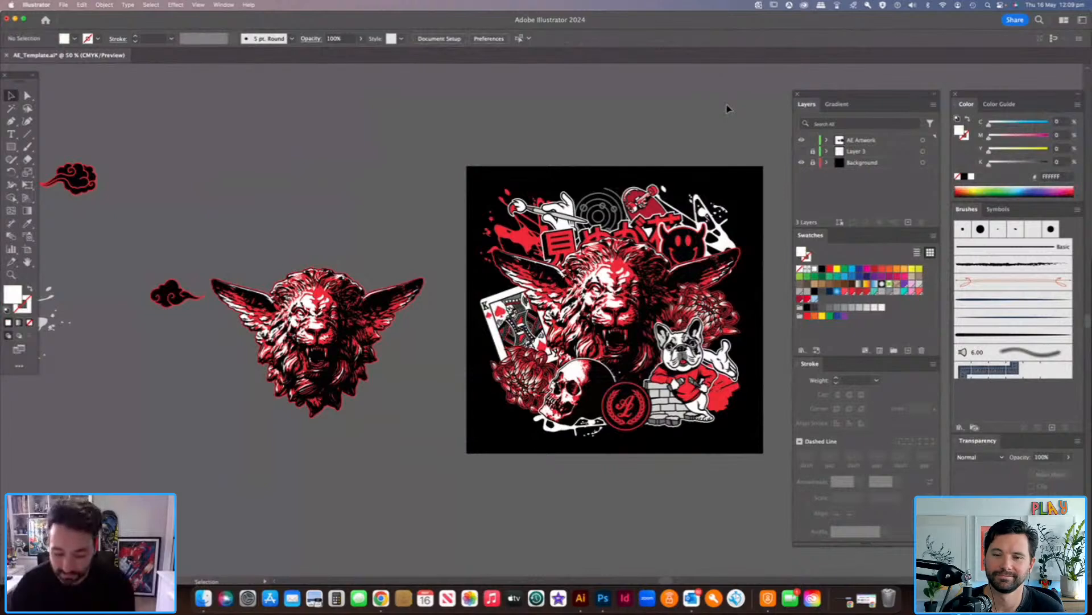
click(802, 152)
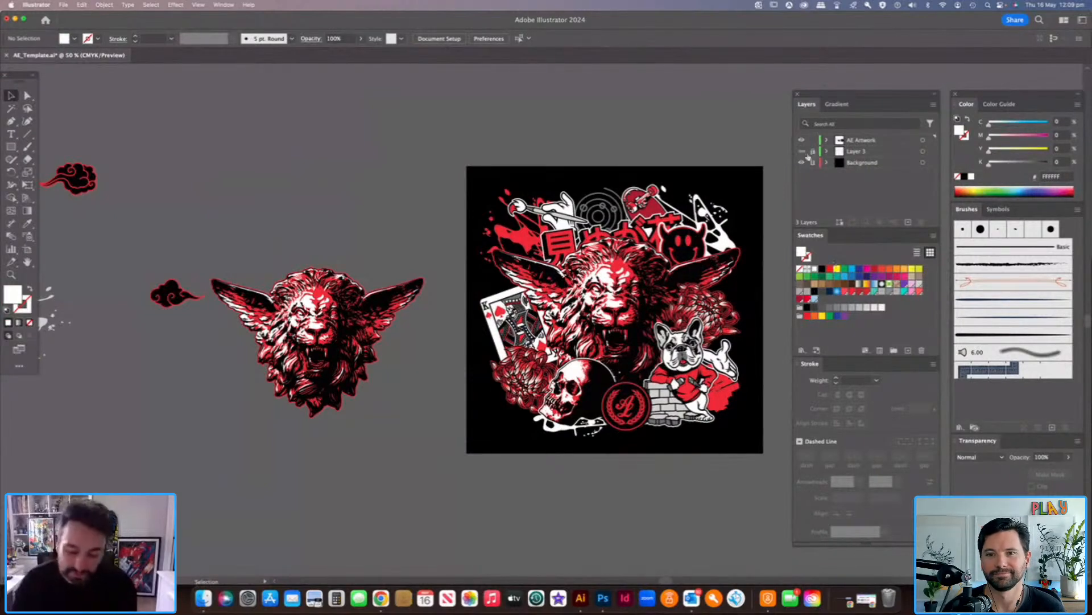
Compare the artwork with the sketched guides by toggling AE Artwork and Layer 3, leaving the artwork shown and the guides hidden.
click(802, 140)
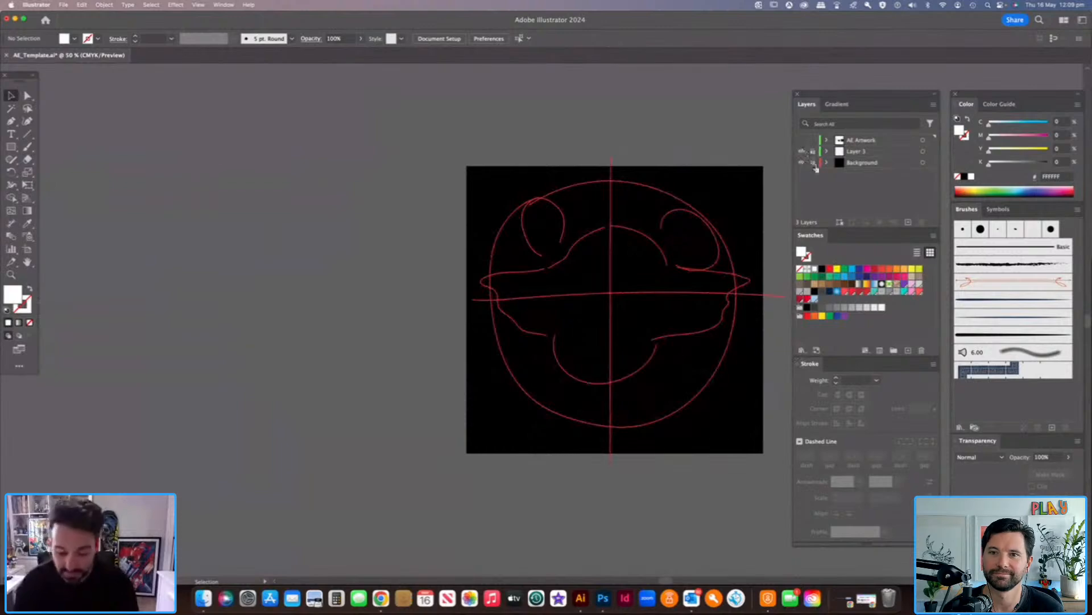
drag(816, 168, 804, 138)
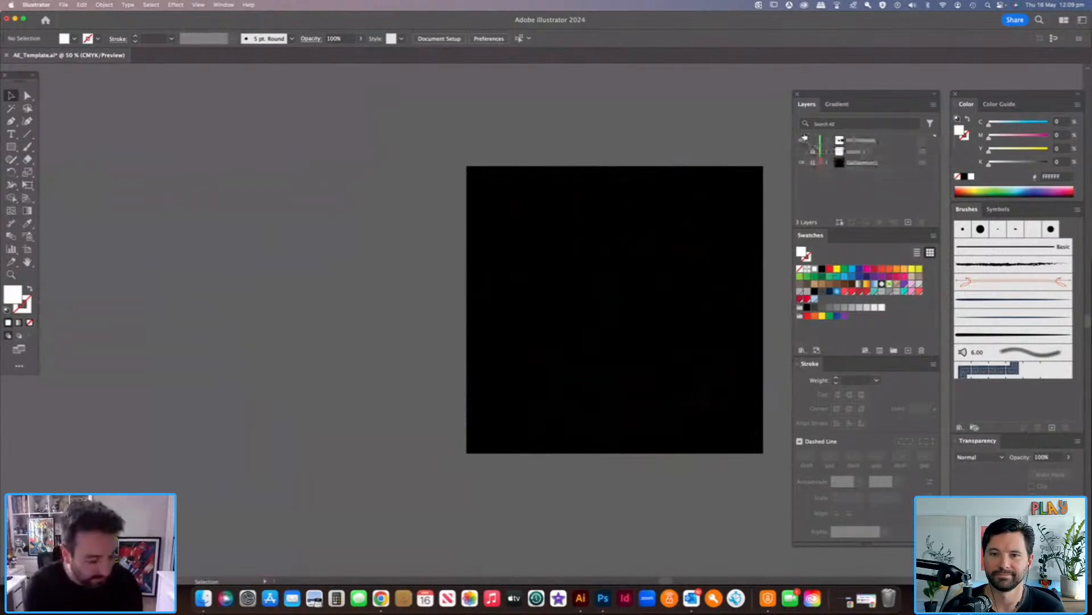
key(super+z)
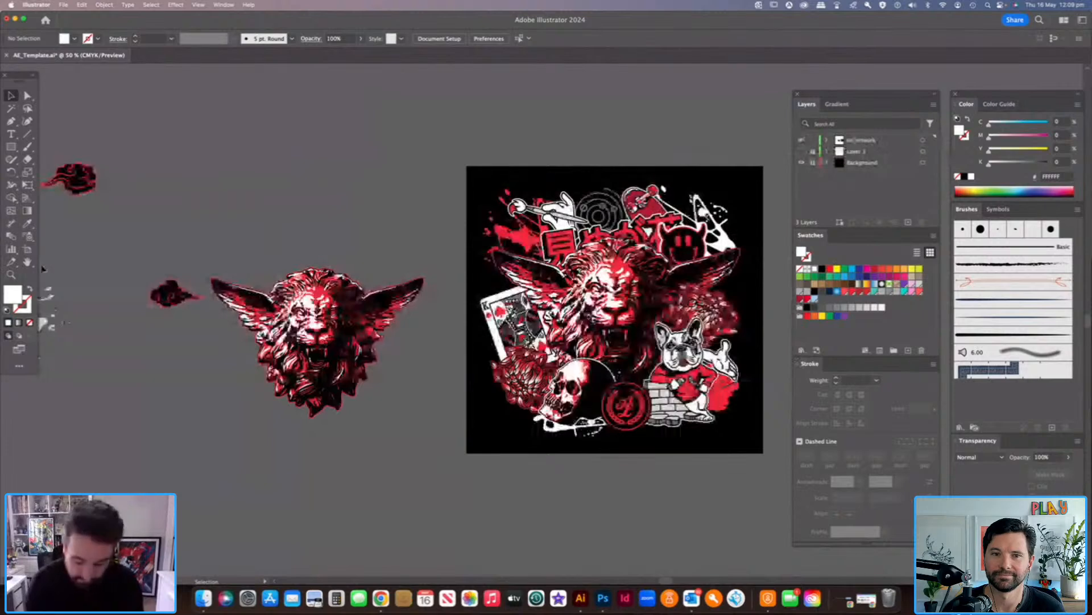
Place the grey paint splatter between the skull and the bulldog, and stack it behind both of them.
scroll(326, 247, left, 5)
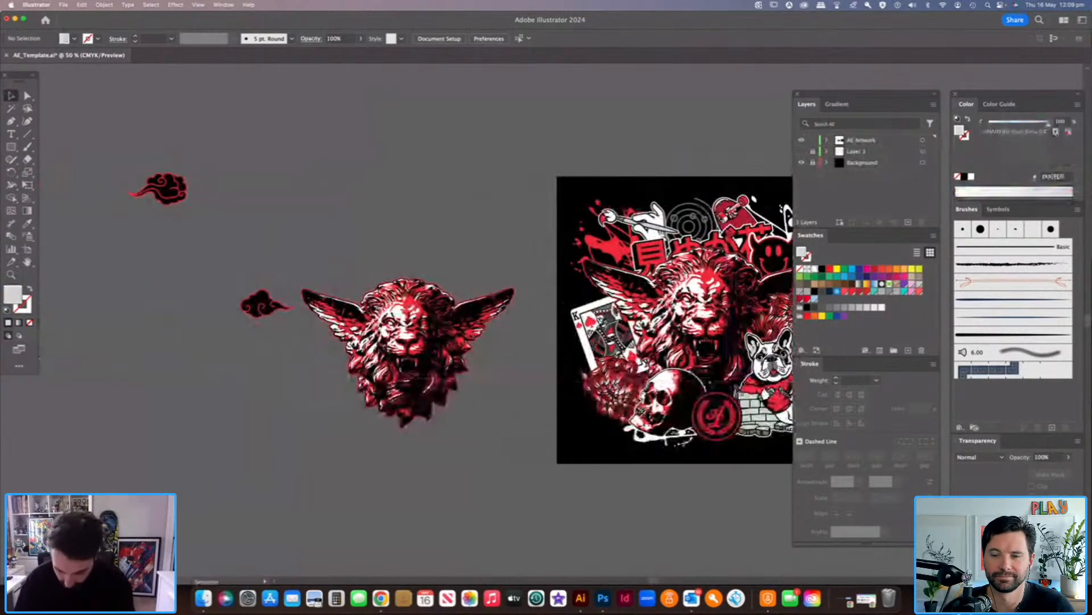
key(super+z)
key(super+z)
key(super+z)
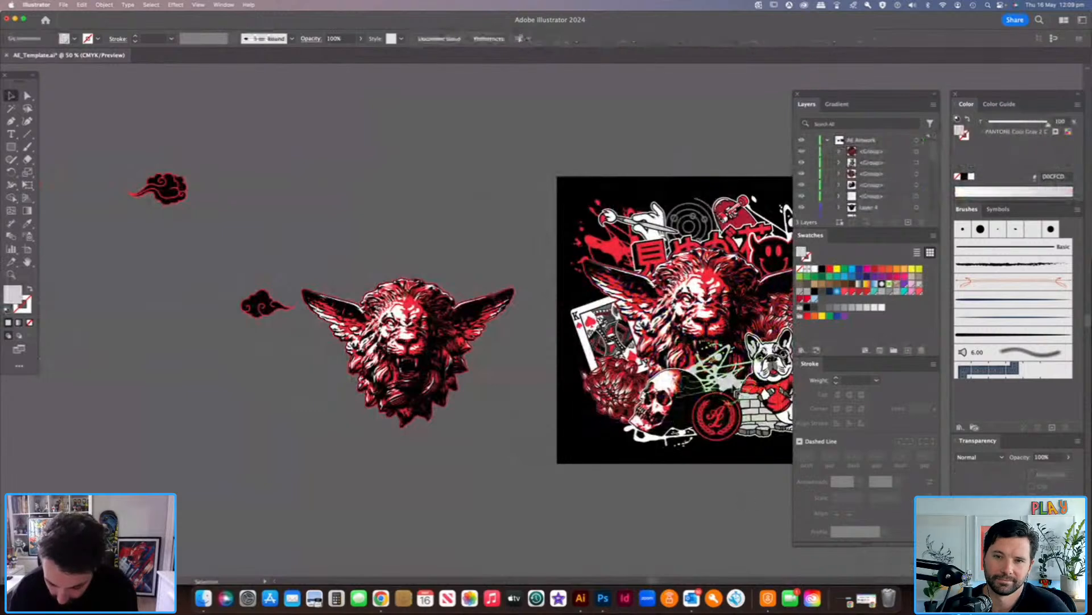
key(super+z)
key(super+z)
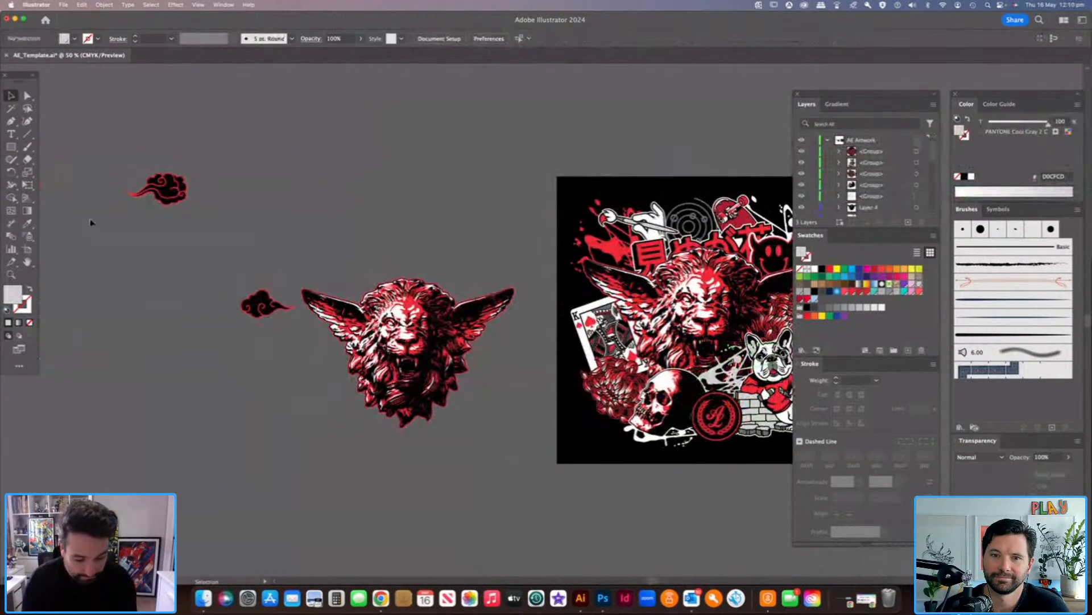
Place one cloud behind the chrysanthemum above the bulldog and the other above the lion's left wing, and nudge the skull slightly.
key(h)
drag(458, 305, 377, 292)
key(v)
drag(91, 177, 756, 287)
click(730, 470)
drag(188, 294, 557, 244)
click(406, 152)
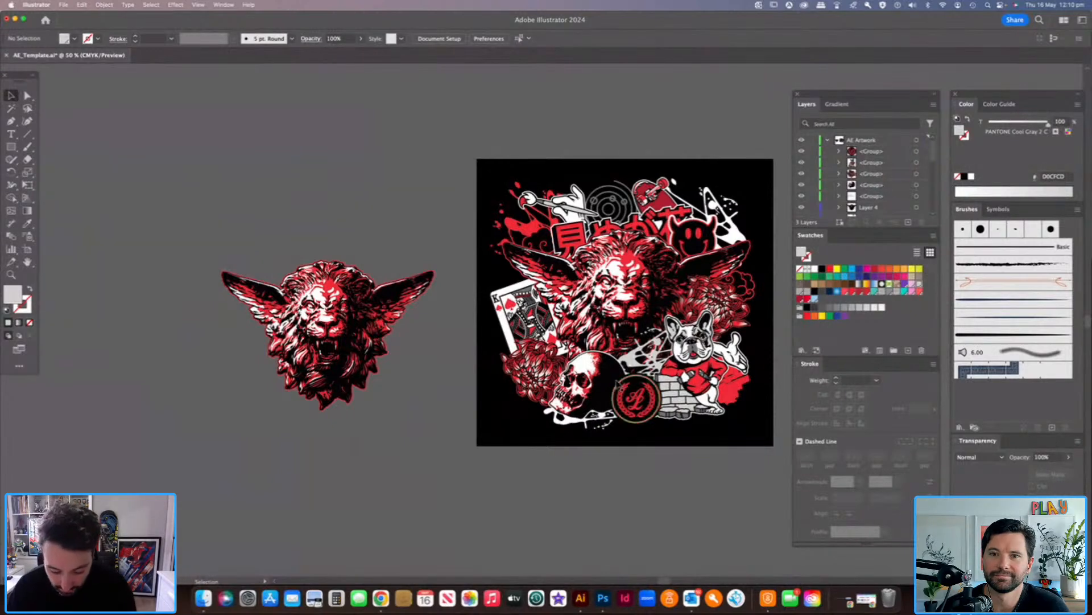
drag(604, 405, 599, 403)
click(656, 472)
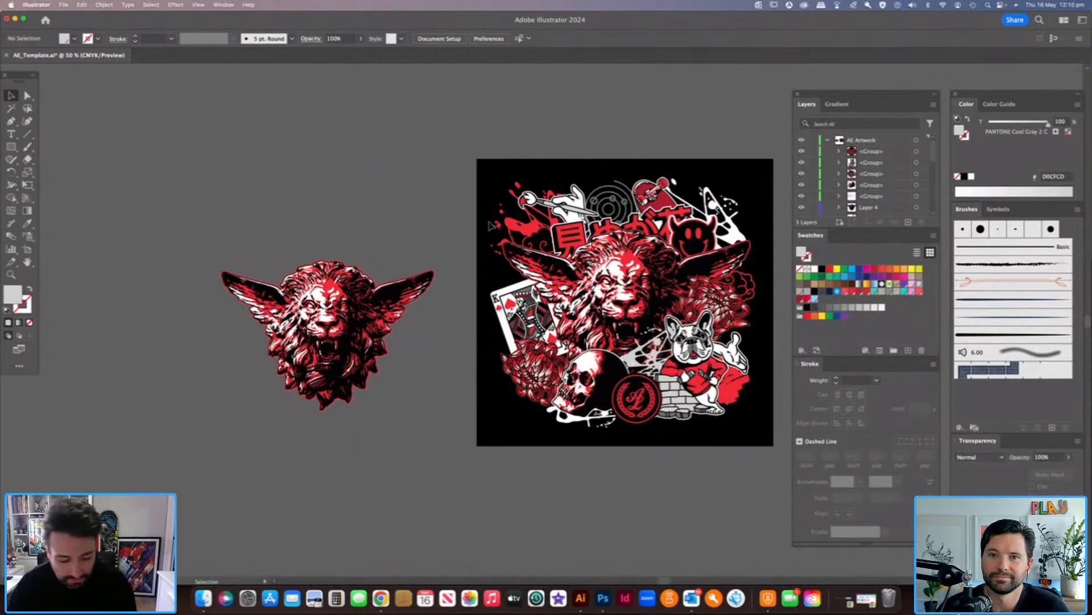
Try recolouring the lion's red and all matching fills with PANTONE 3258 C using the Magic Wand, and undo the recolouring.
key(y)
click(630, 272)
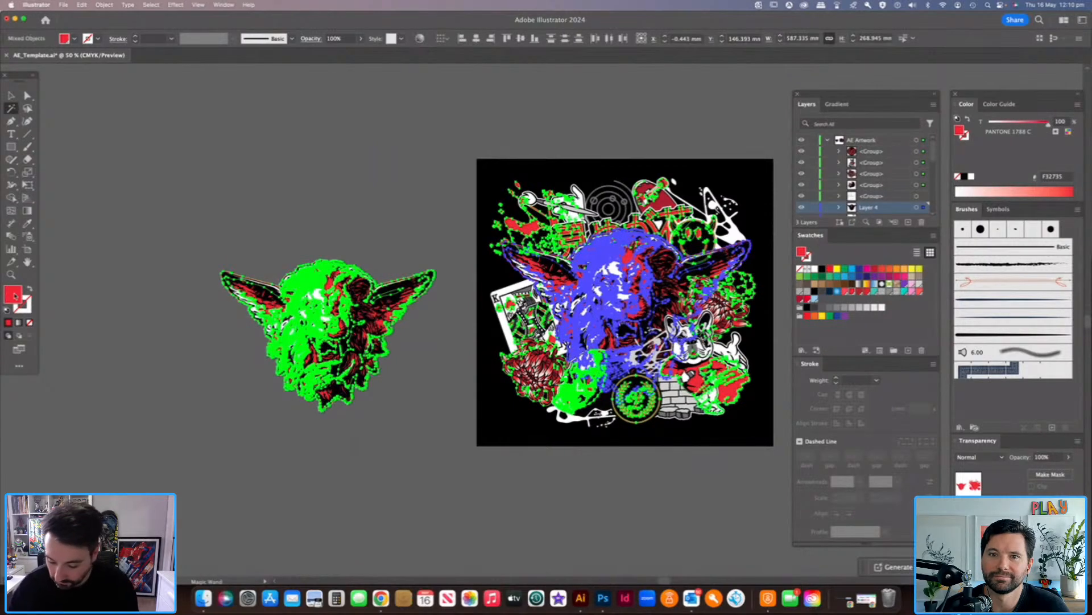
click(874, 291)
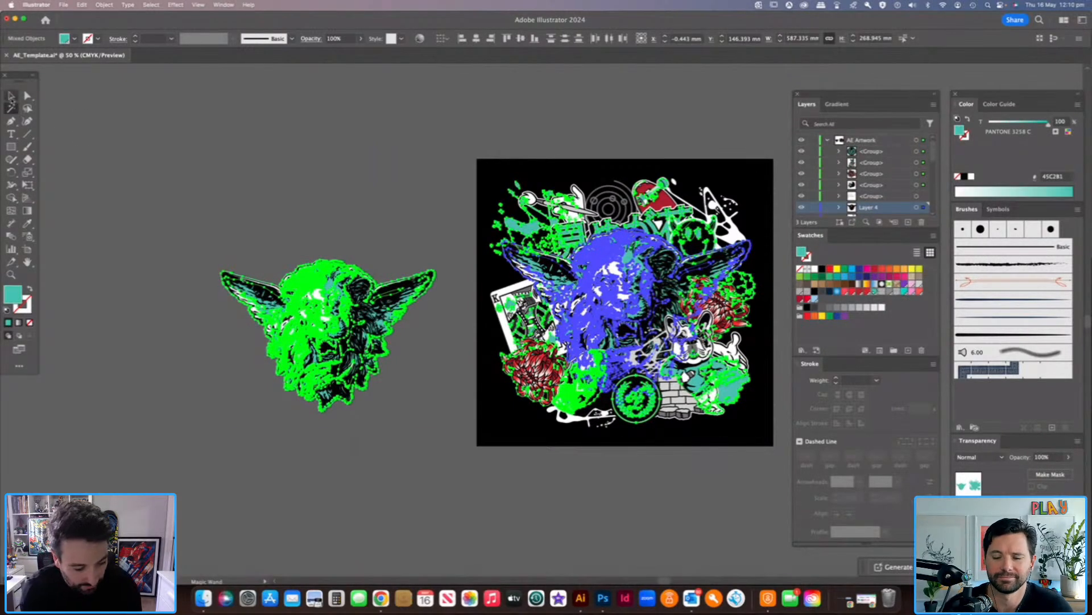
click(10, 96)
click(83, 103)
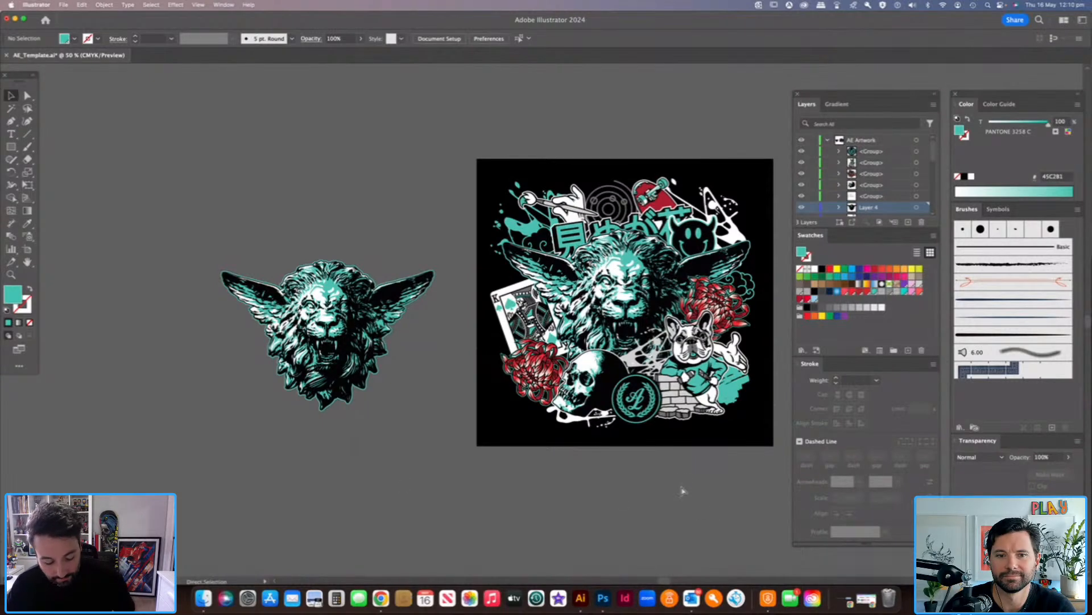
key(super+z)
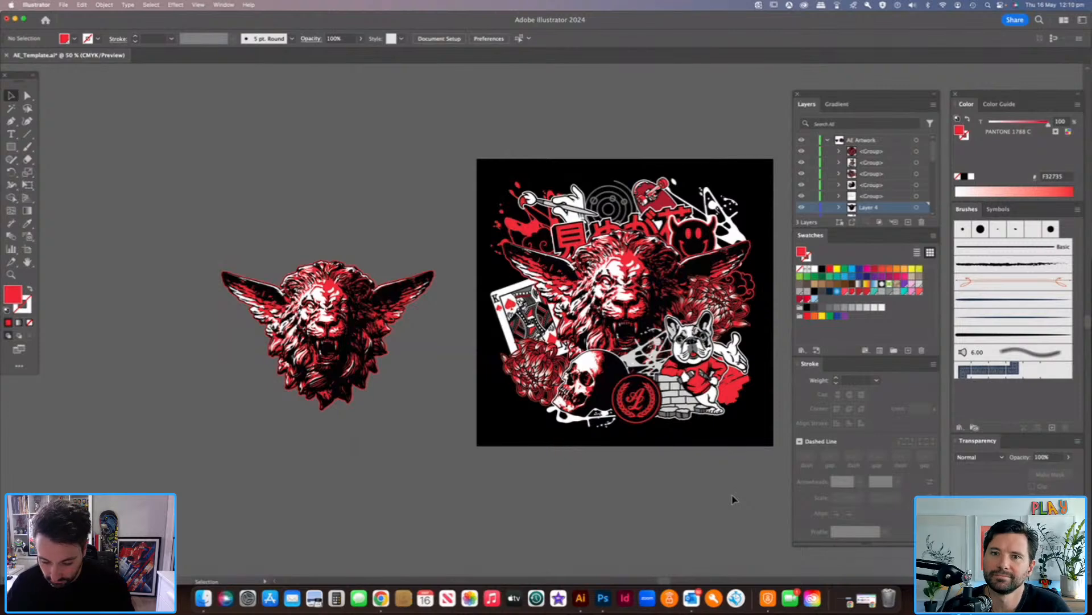
Collapse the AE Artwork layer and save AE_Template.ai.
click(827, 139)
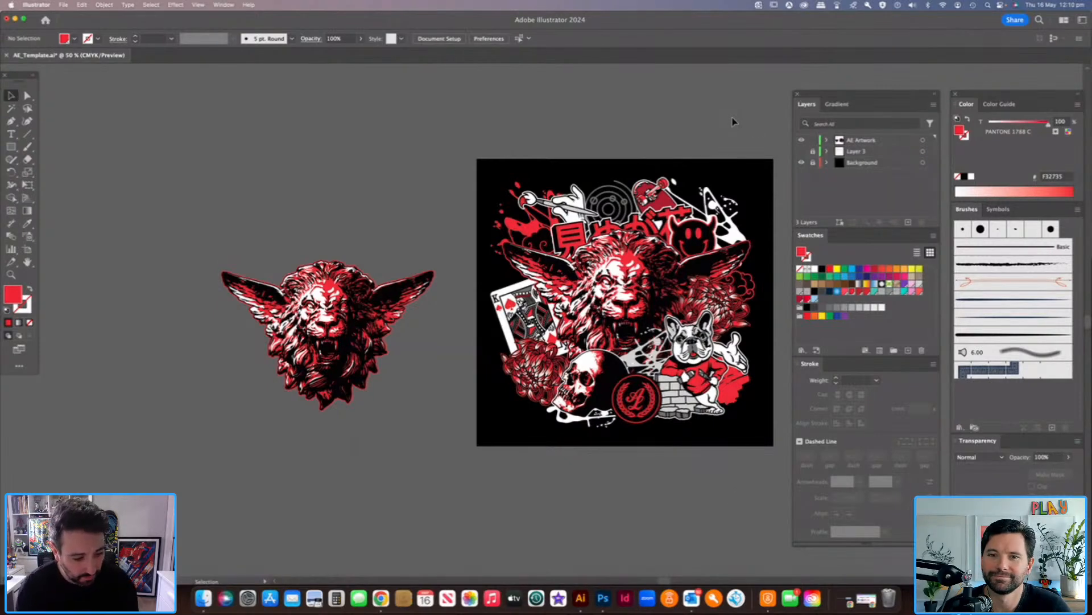
click(63, 4)
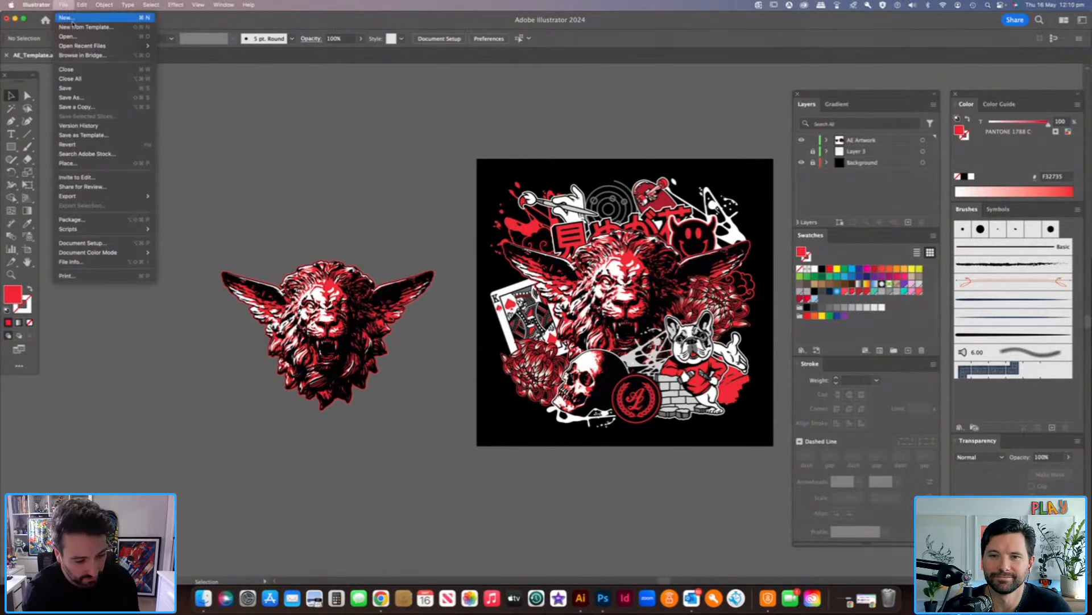
click(92, 89)
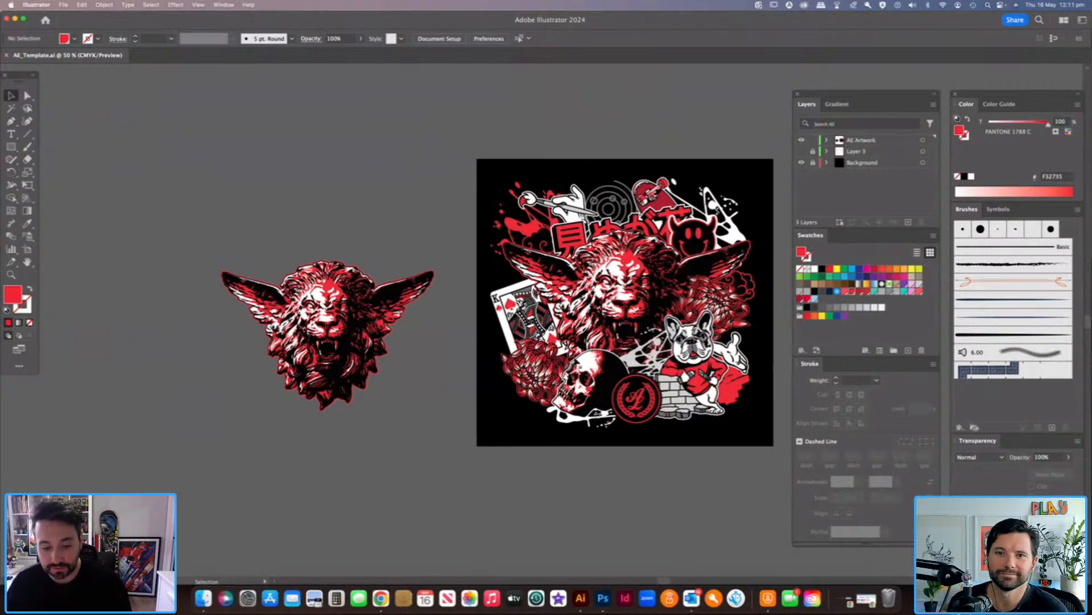
Examine the finished composition up close and as a whole on the artboard.
key(space)
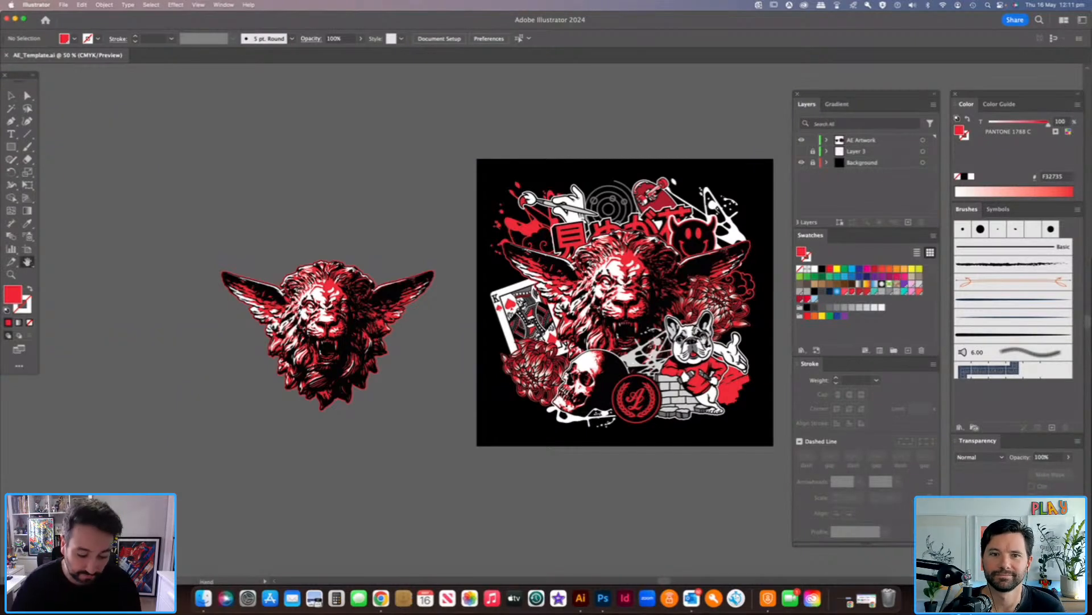
drag(693, 324, 590, 324)
drag(606, 384, 578, 401)
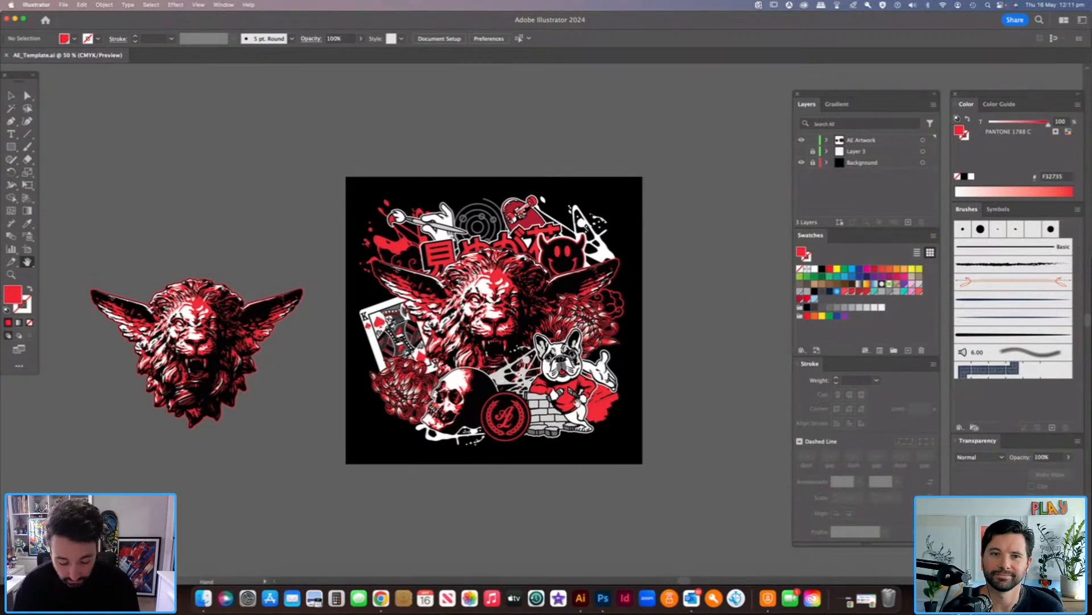
key(z)
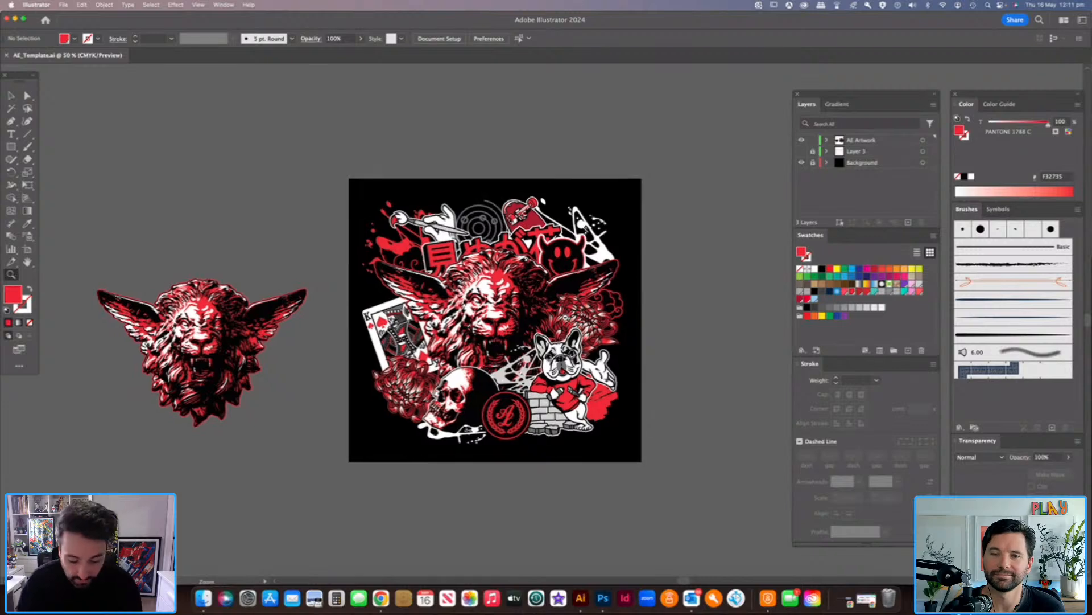
click(552, 355)
click(527, 294)
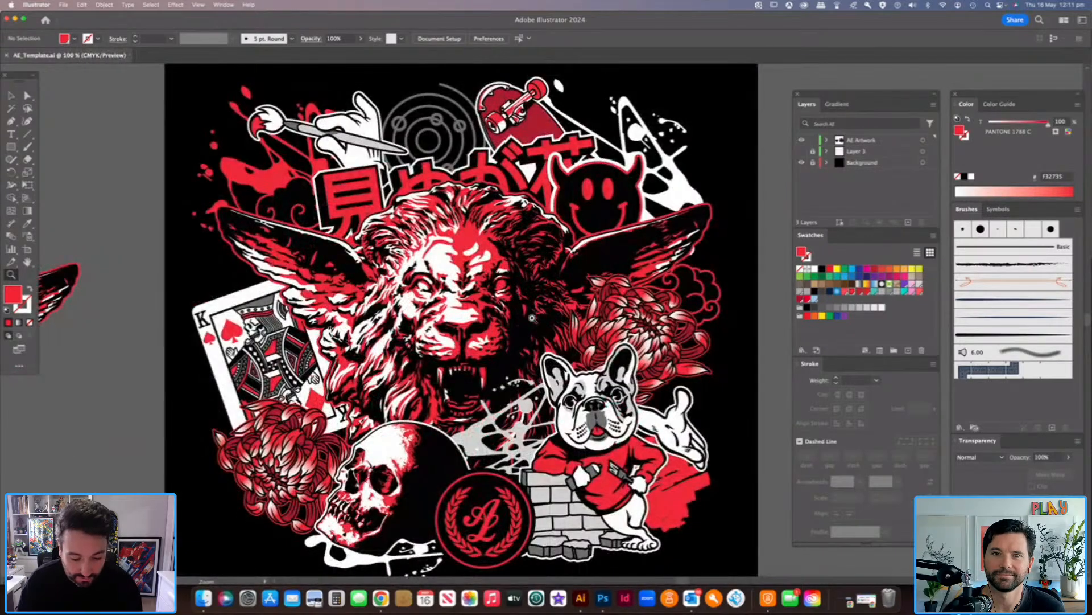
alt+click(571, 314)
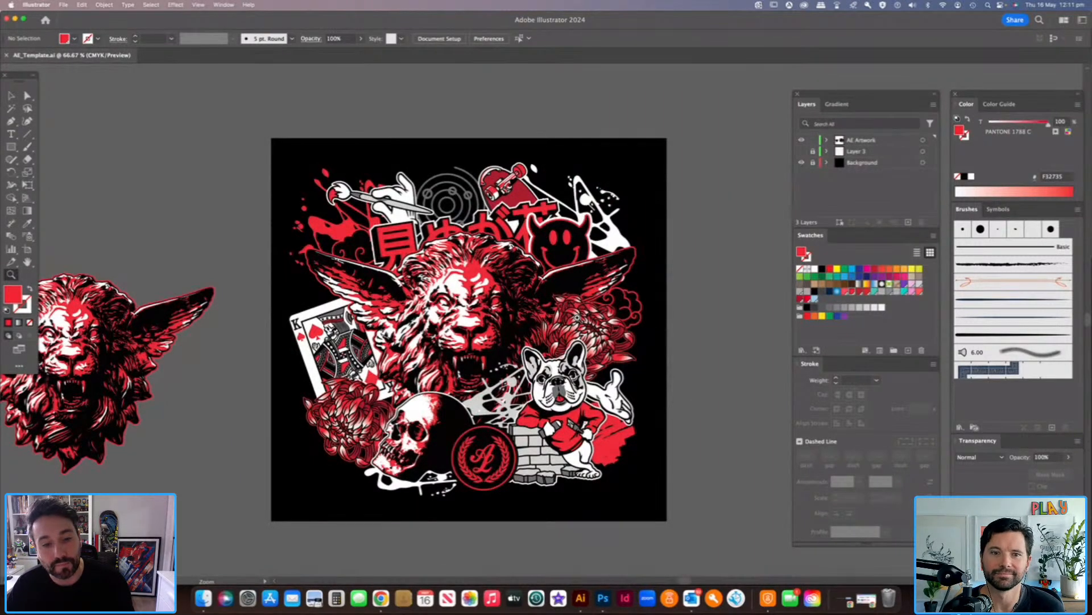
key(v)
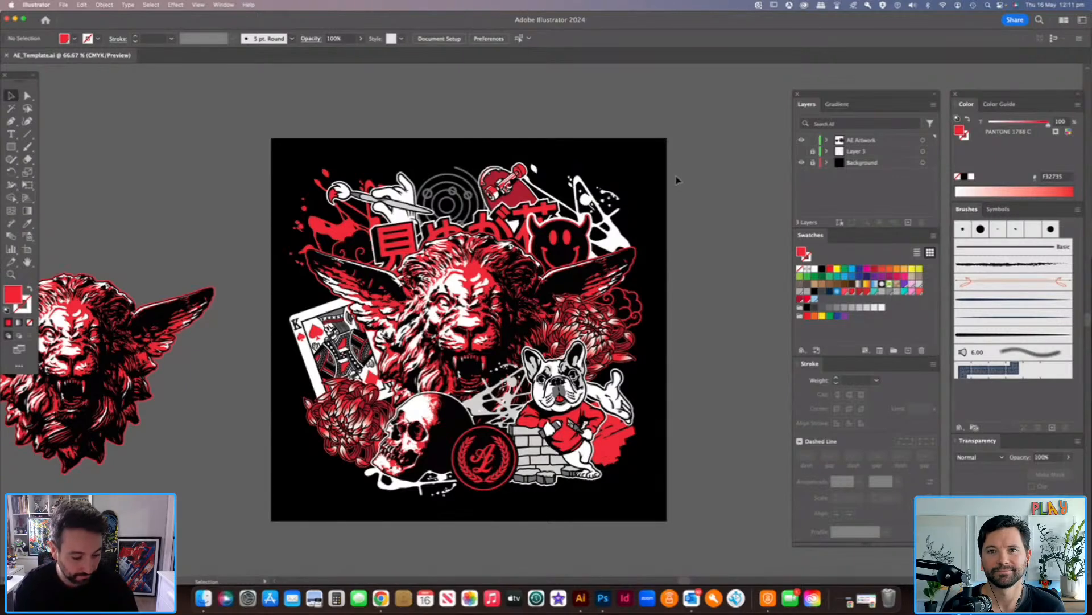
Switch to Adobe Express in the browser and open the Adobe Live Process design with the black square page.
click(15, 20)
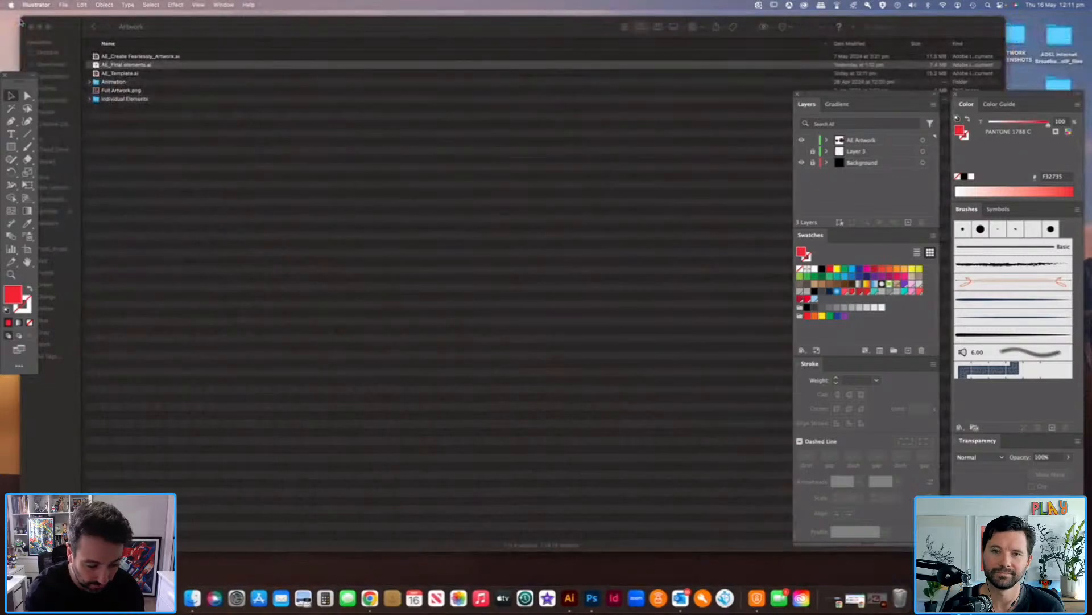
click(667, 412)
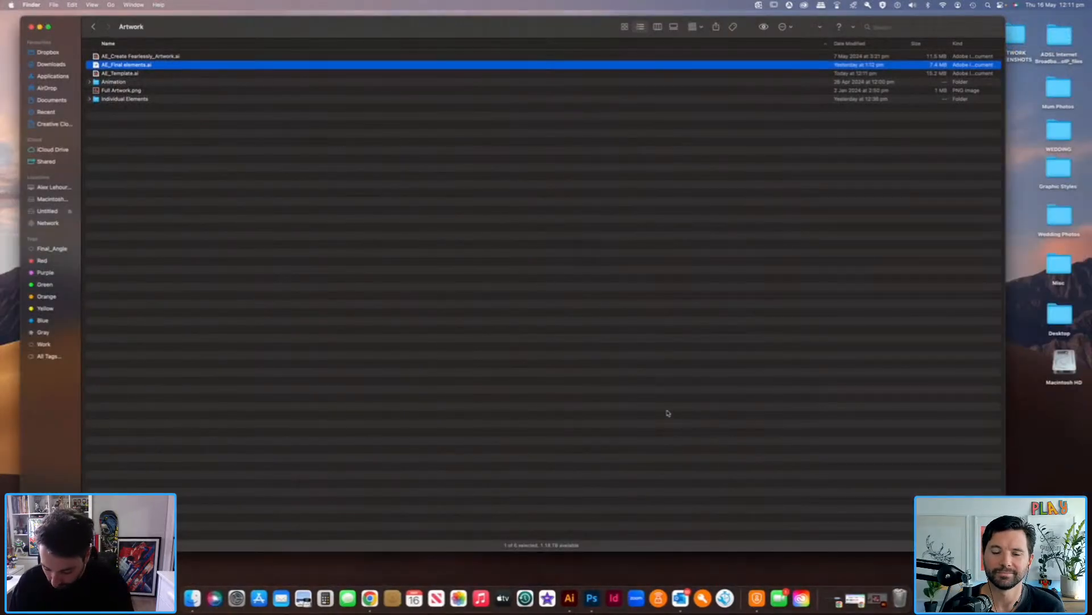
click(857, 597)
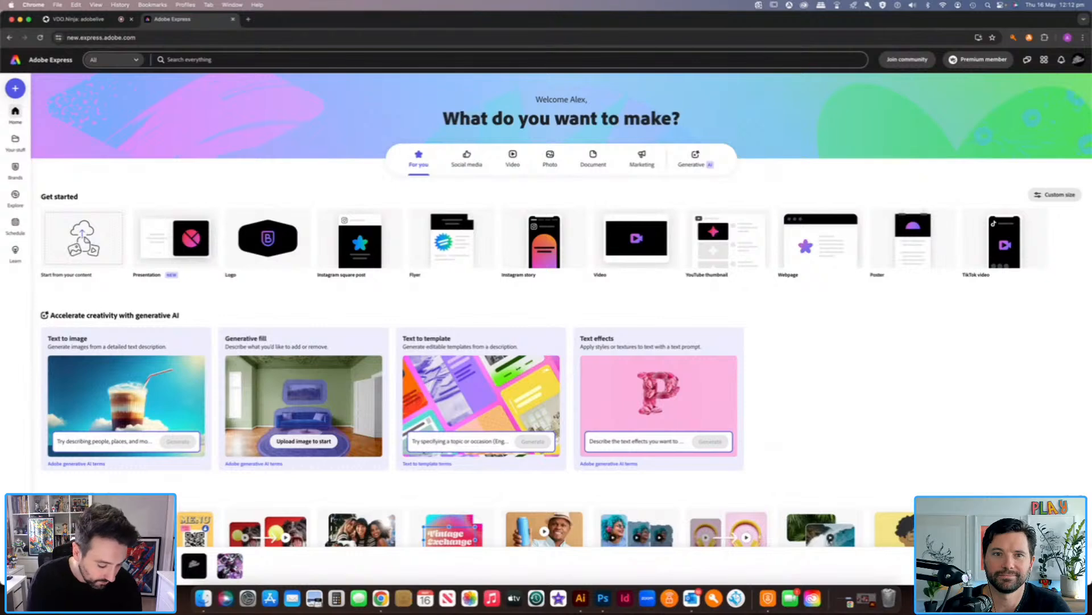
click(84, 239)
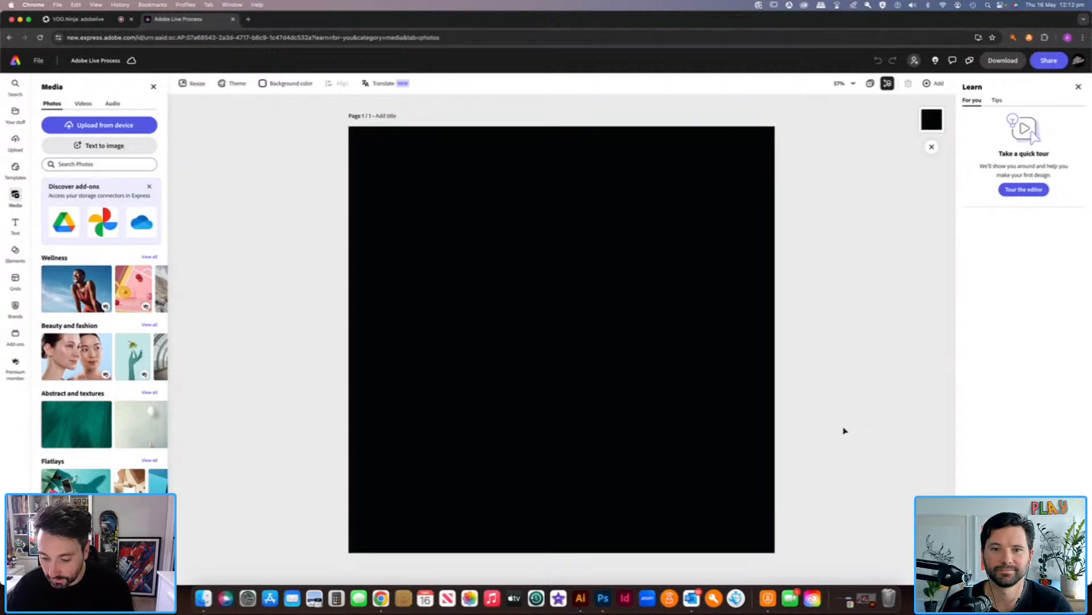
Open the Individual Elements folder in Finder, preview Ziggy.png and close the preview.
click(581, 598)
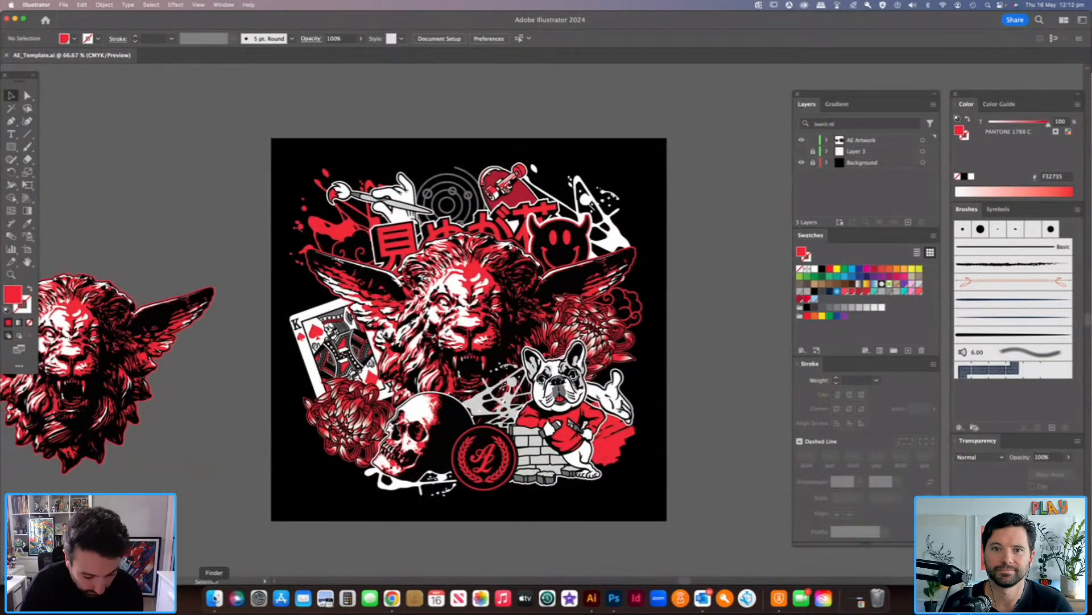
click(216, 599)
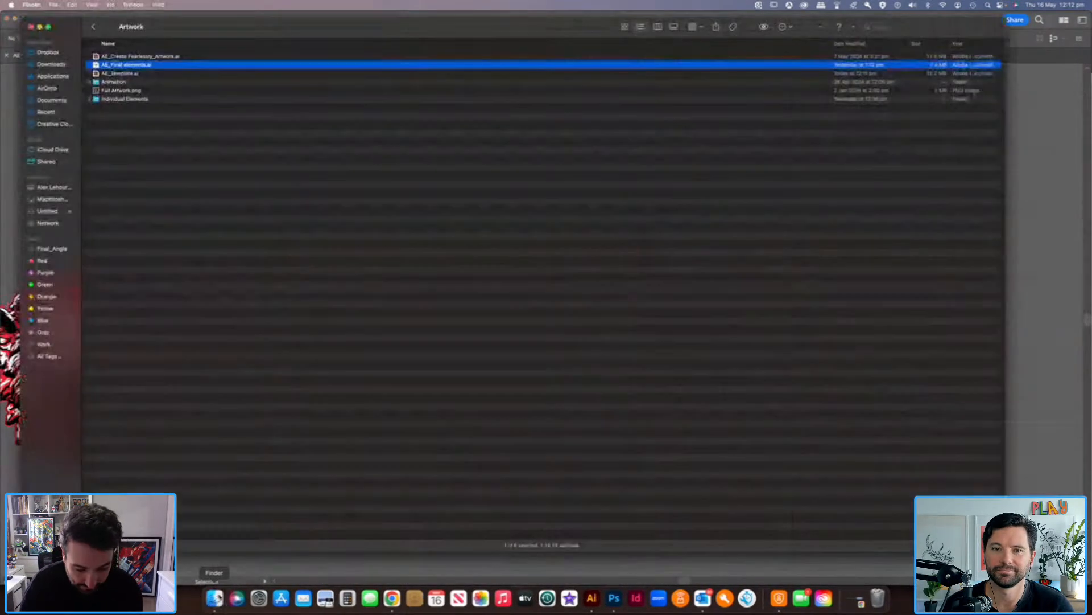
double_click(138, 99)
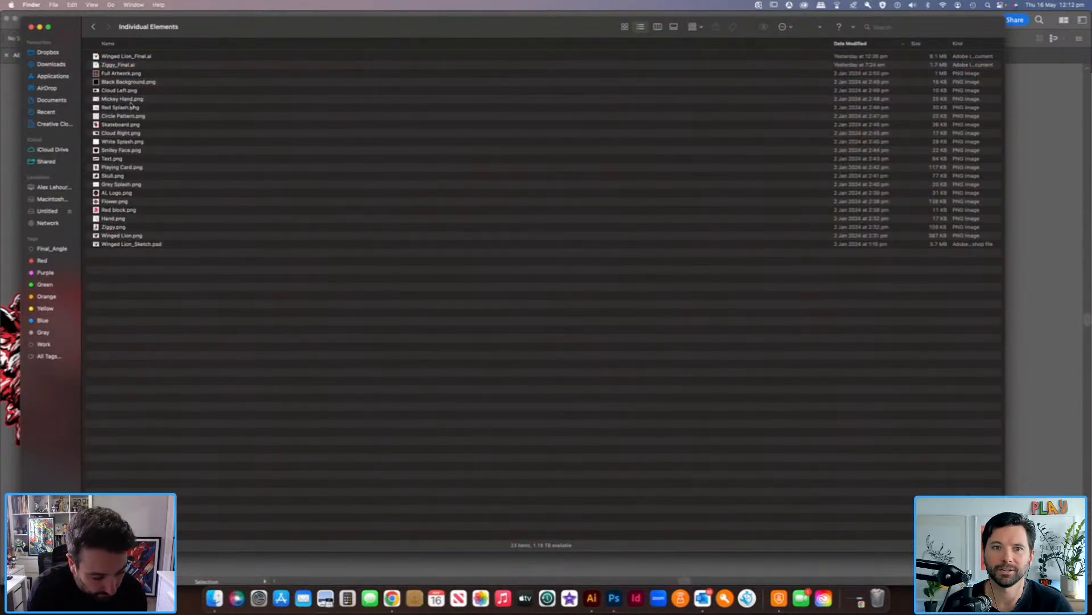
click(121, 227)
double_click(122, 228)
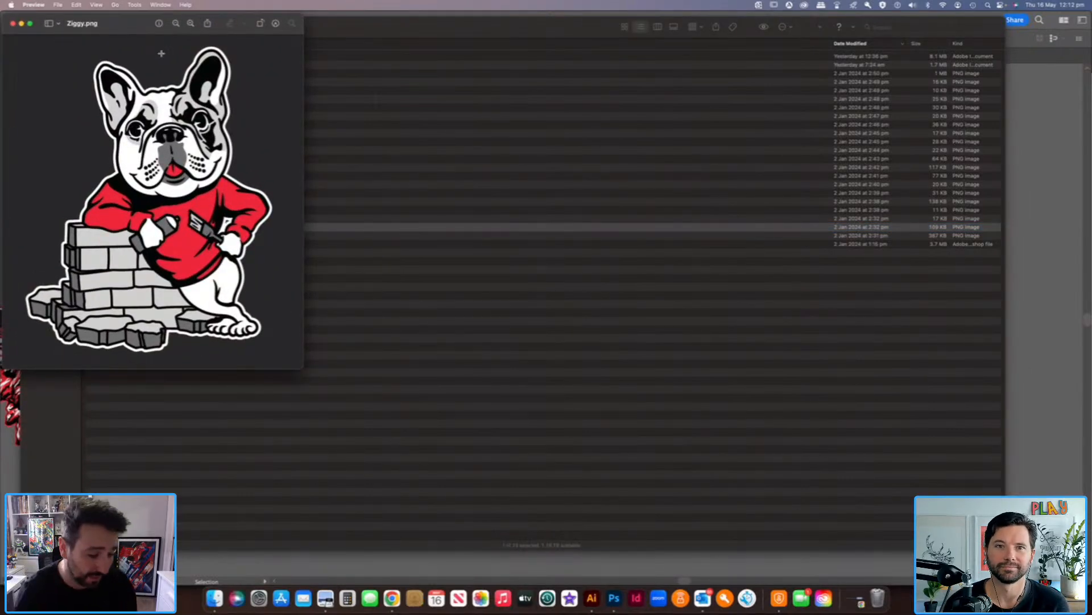
click(13, 24)
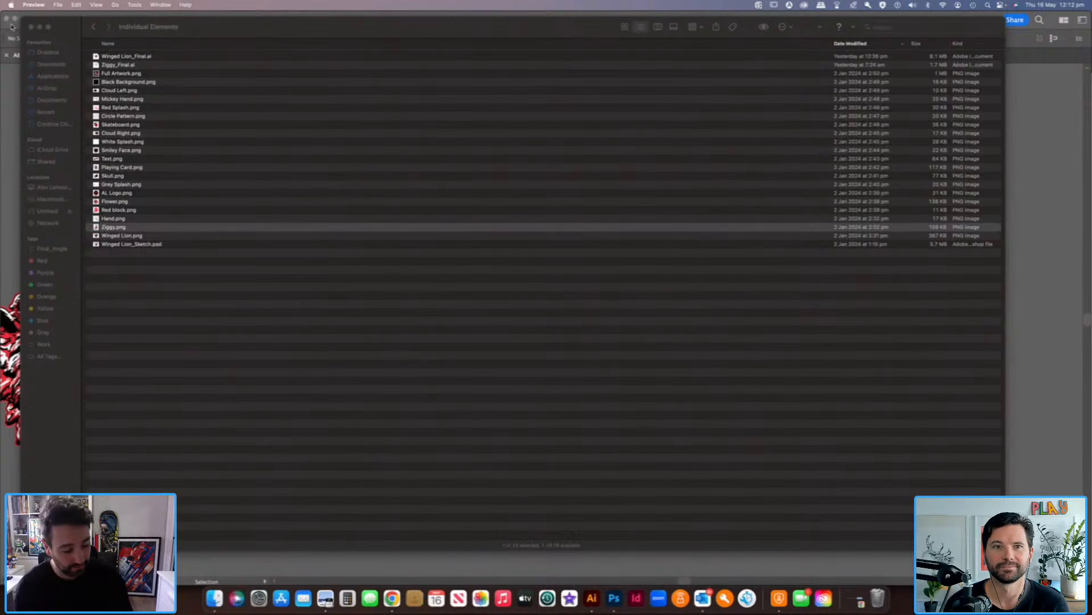
Switch to Illustrator, pick out the bulldog and the skateboard as separate elements, and clear the selection.
click(13, 266)
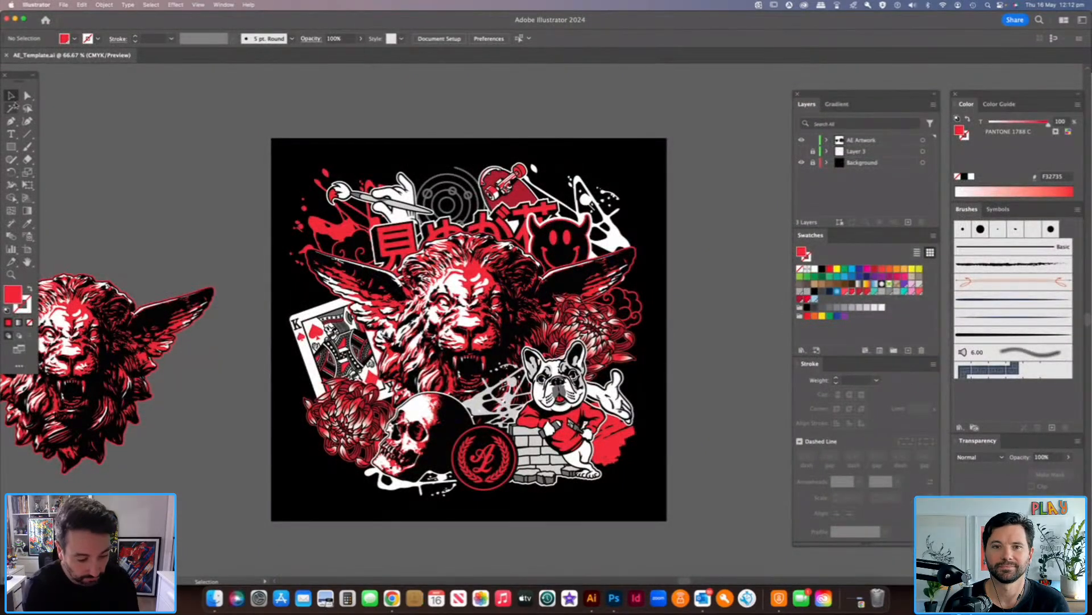
key(super+v)
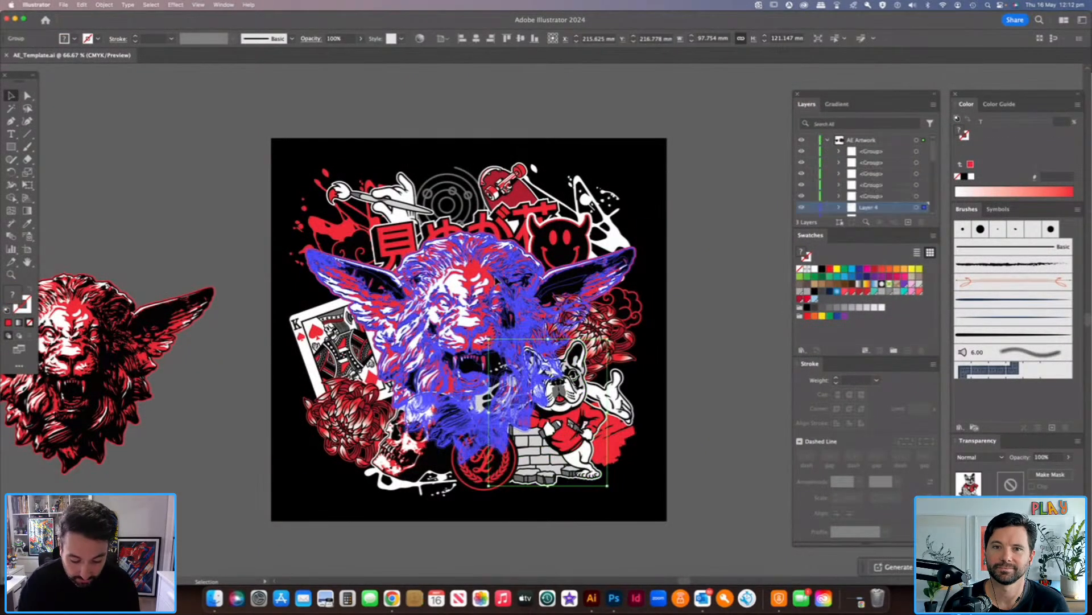
click(515, 185)
click(661, 103)
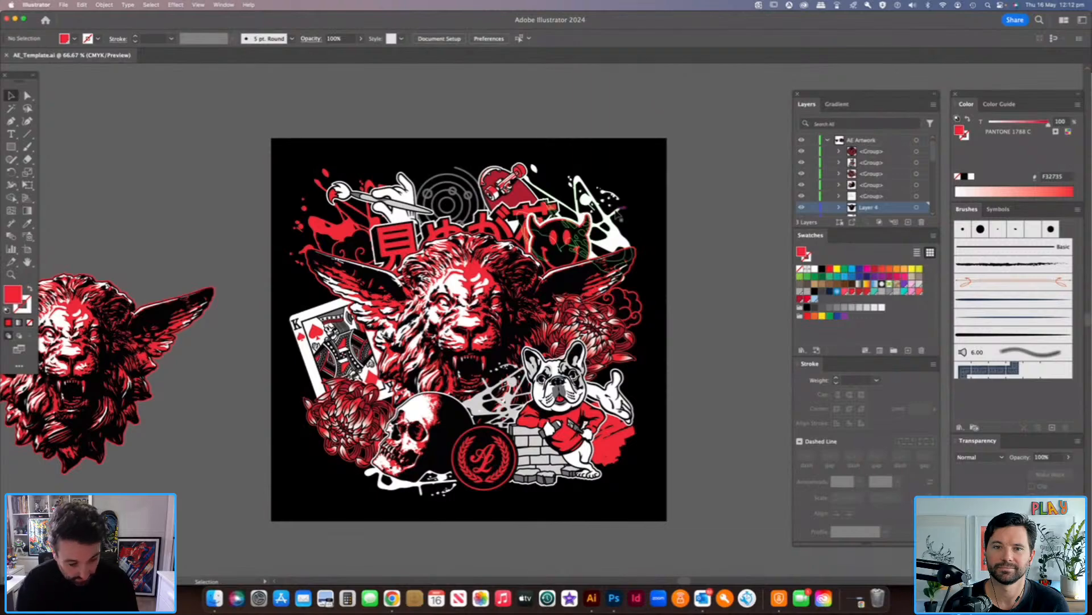
Switch to Adobe Express, upload Full Artwork.png onto the black page, and lower its opacity to 51% as a placement guide.
click(15, 20)
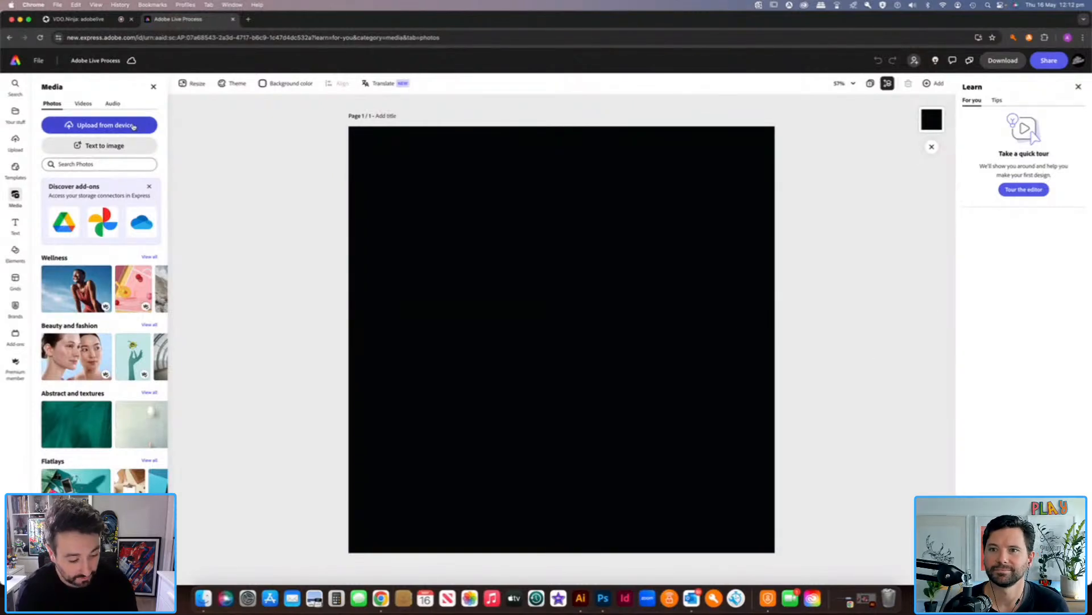
click(135, 126)
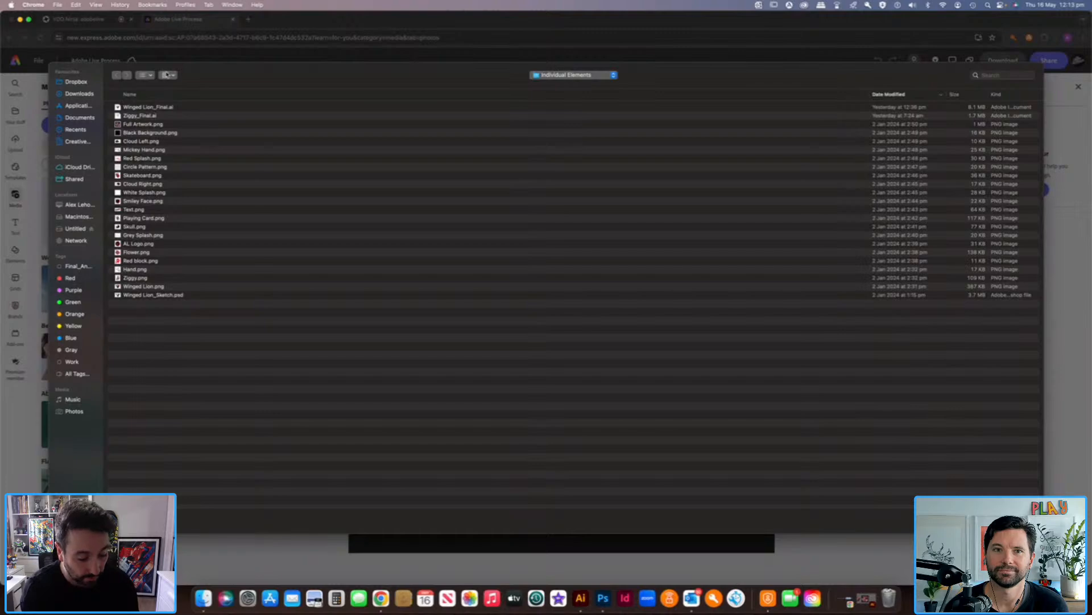
click(148, 123)
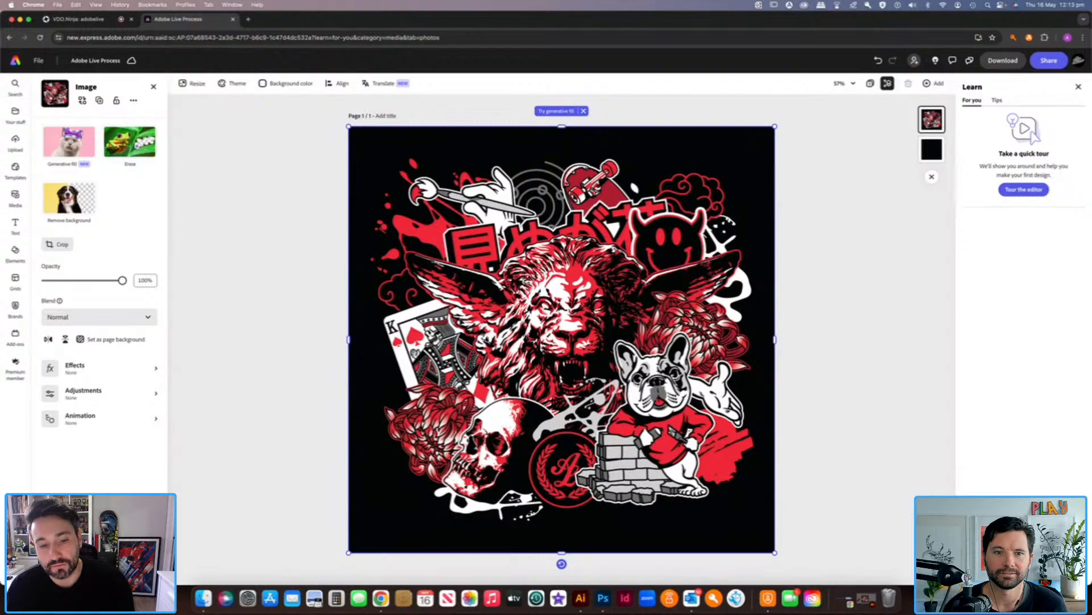
drag(122, 280, 85, 280)
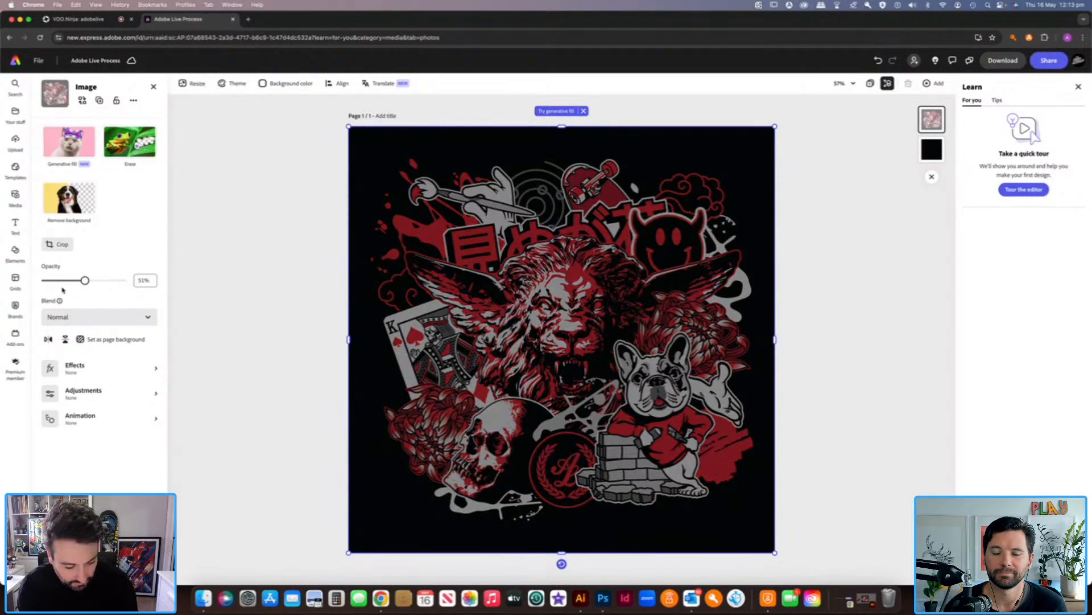
click(209, 241)
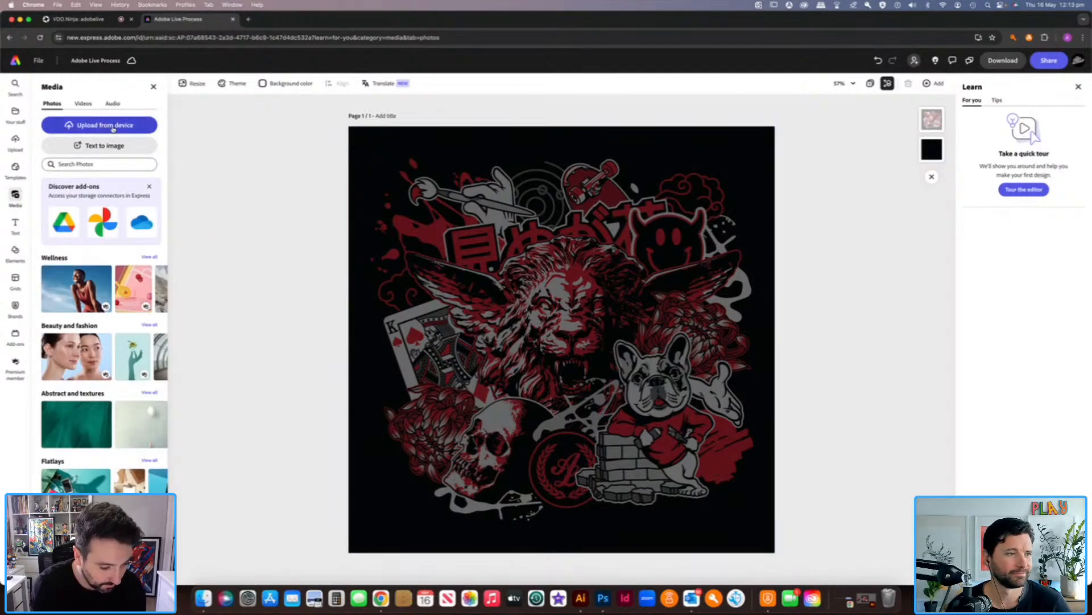
Upload Winged Lion.png from the Individual Elements folder so it sits over the lion in the faded artwork.
click(136, 129)
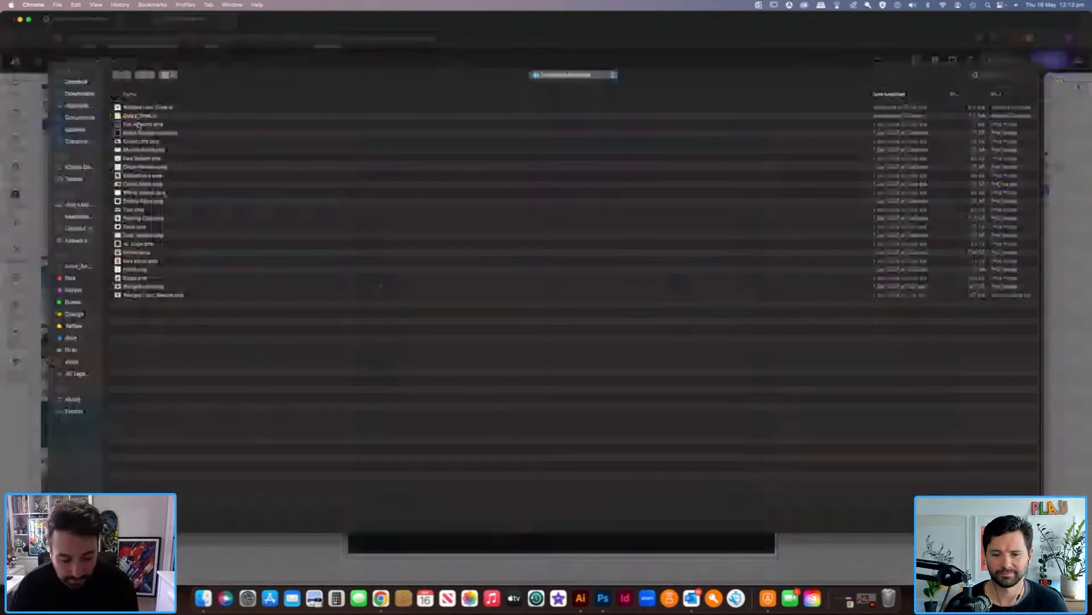
click(158, 287)
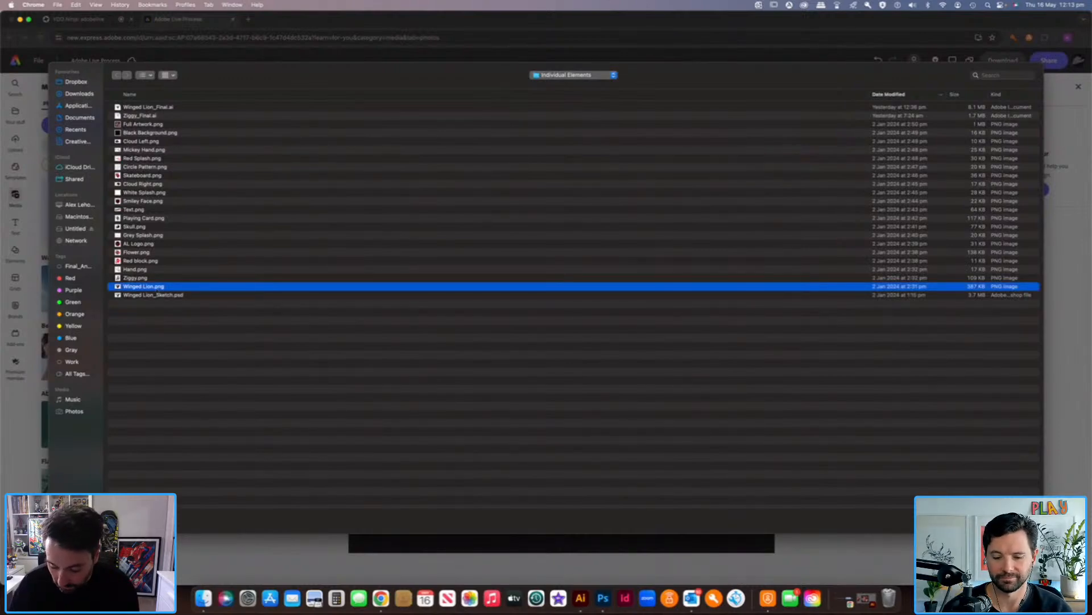
key(Return)
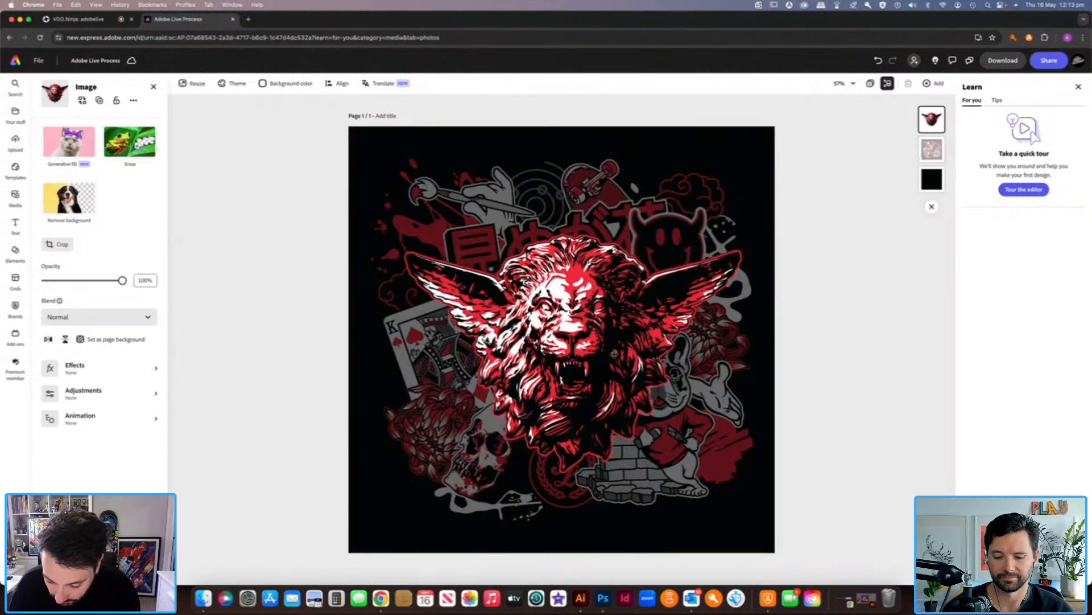
click(851, 377)
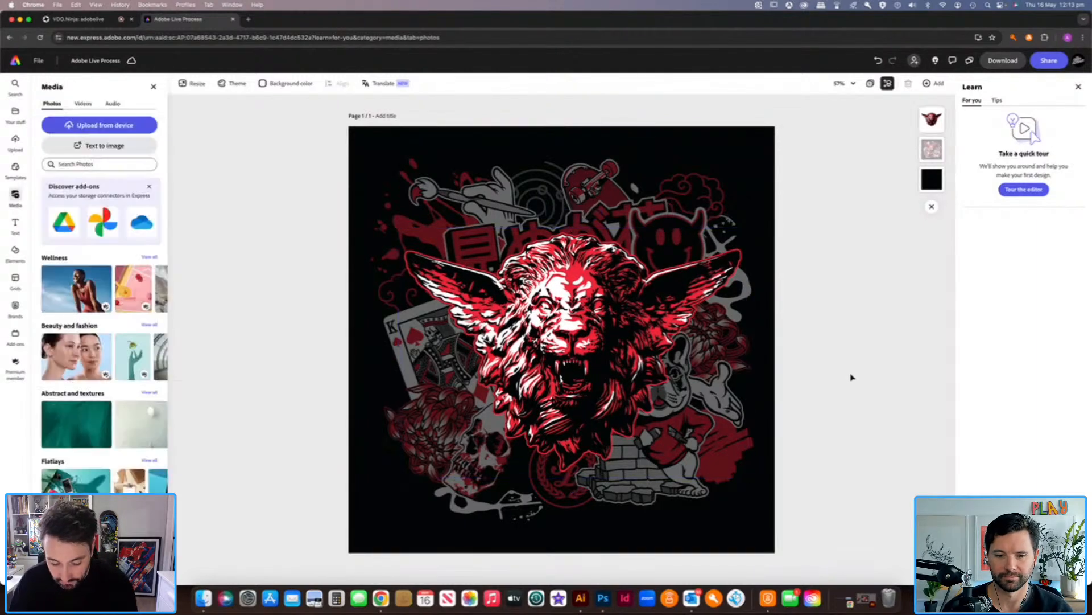
Upload Ziggy.png and place the bulldog over its faded counterpart in the guide artwork.
click(119, 125)
click(136, 278)
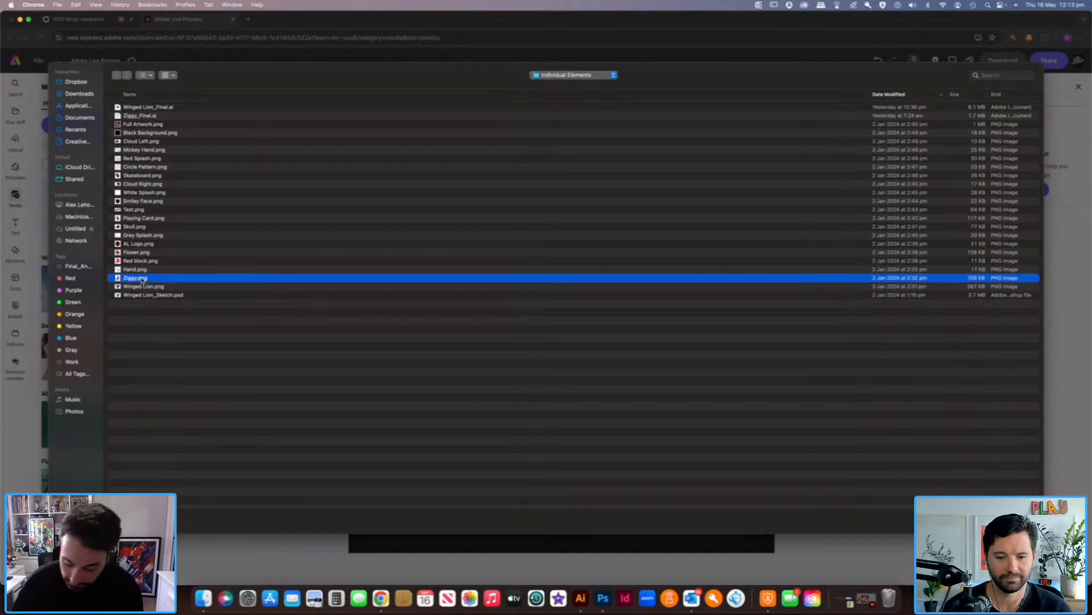
double_click(136, 277)
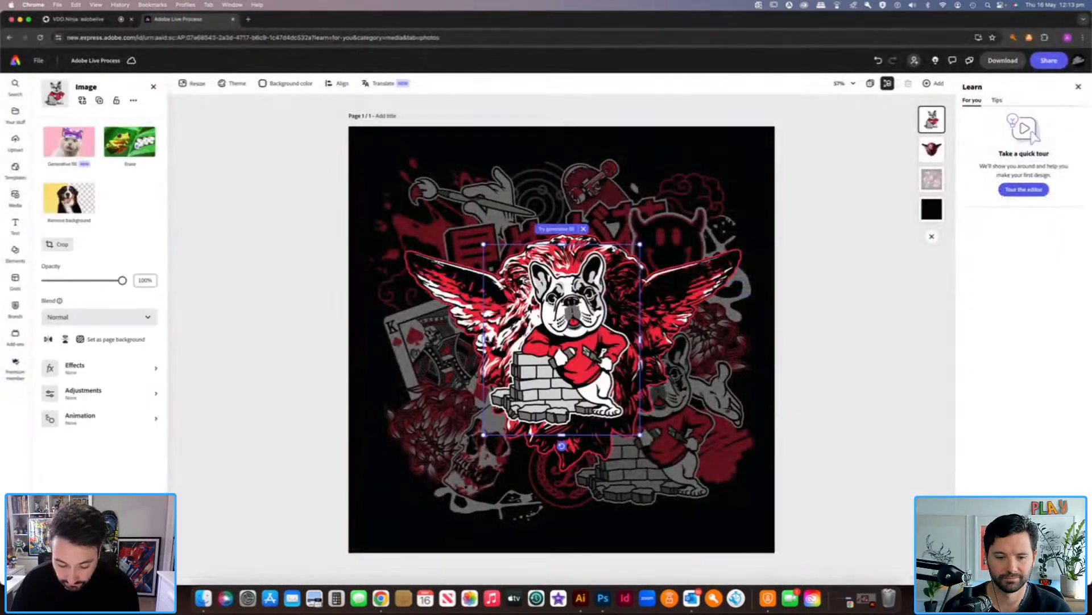
drag(560, 344, 656, 443)
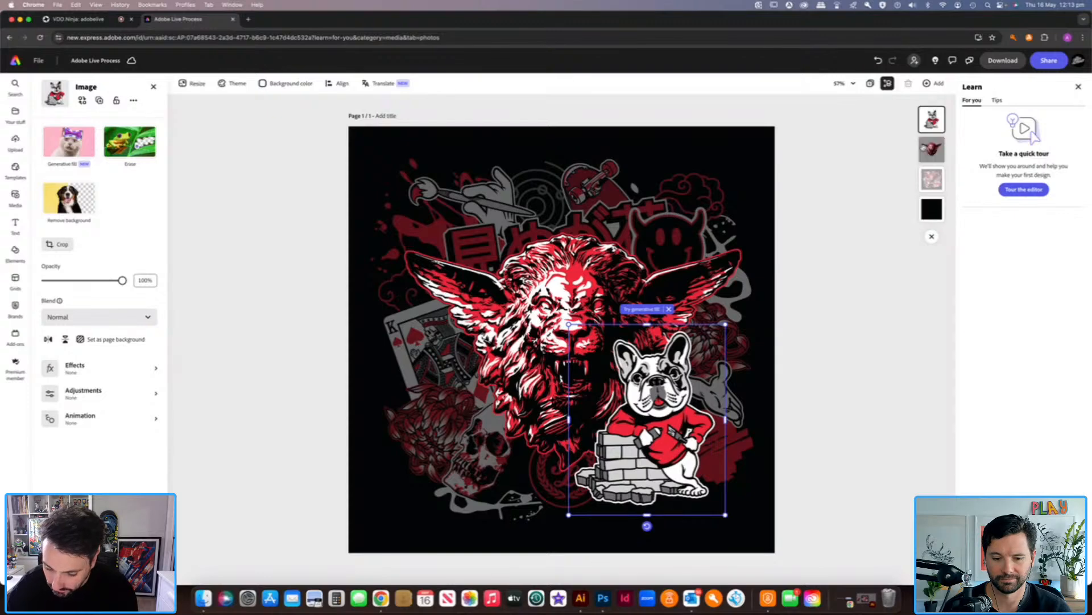
click(847, 388)
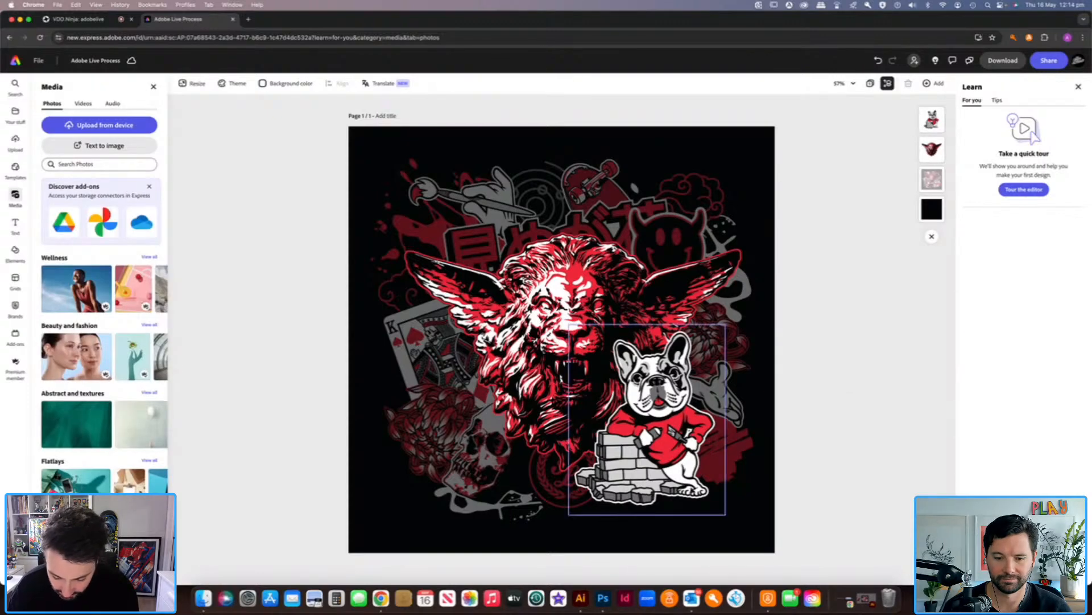
Try the winged lion layer in front of the bulldog, and return the bulldog to the front of the stack.
drag(931, 149, 932, 120)
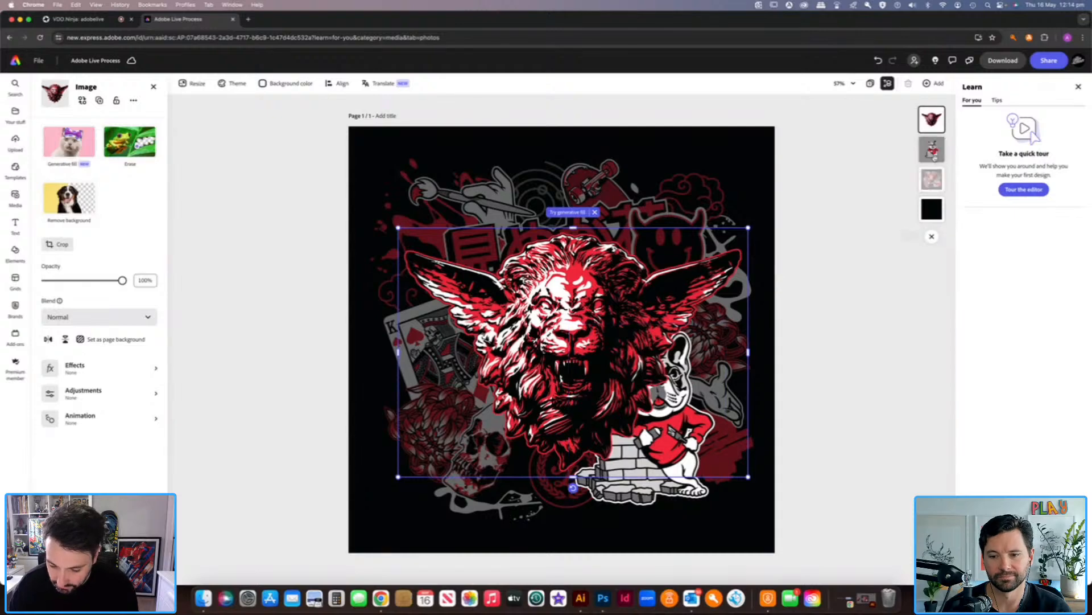
click(902, 310)
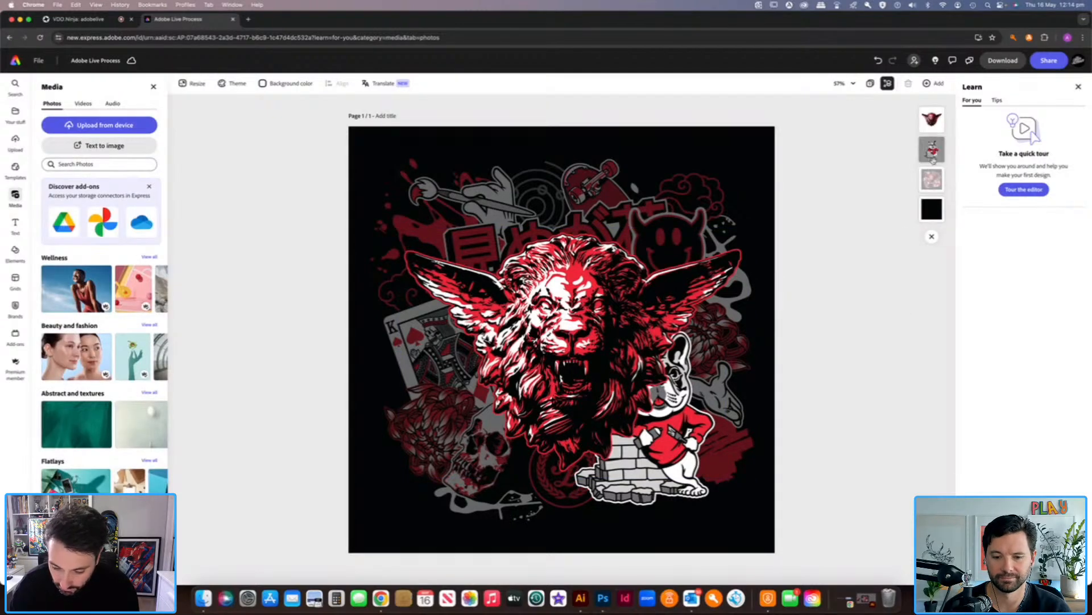
drag(932, 153, 934, 117)
click(874, 407)
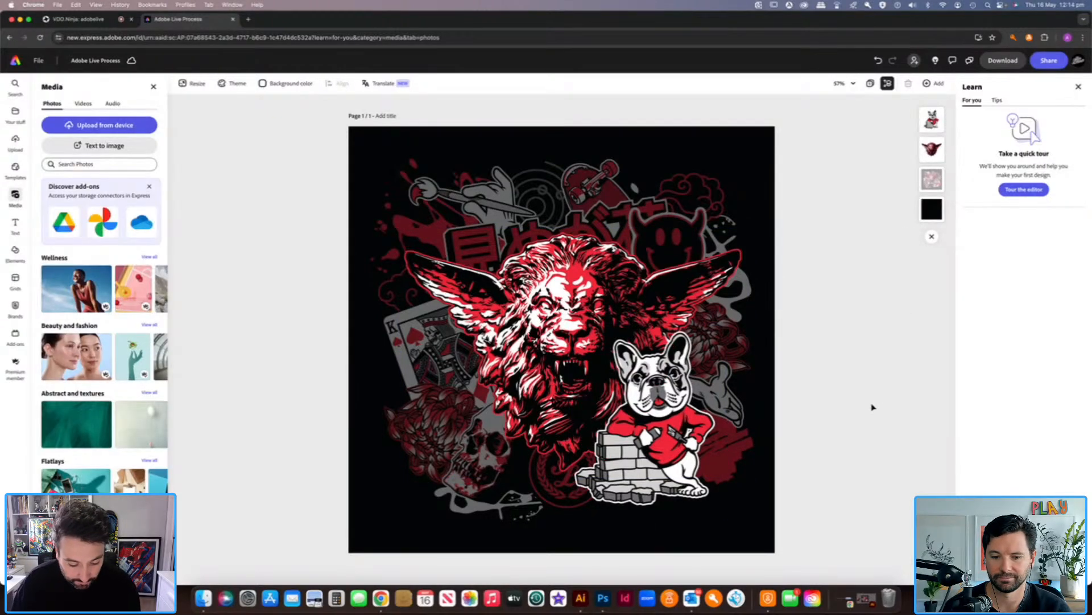
Upload Hand.png, align it with the faded hand beside the bulldog, and layer it directly behind the bulldog.
click(117, 125)
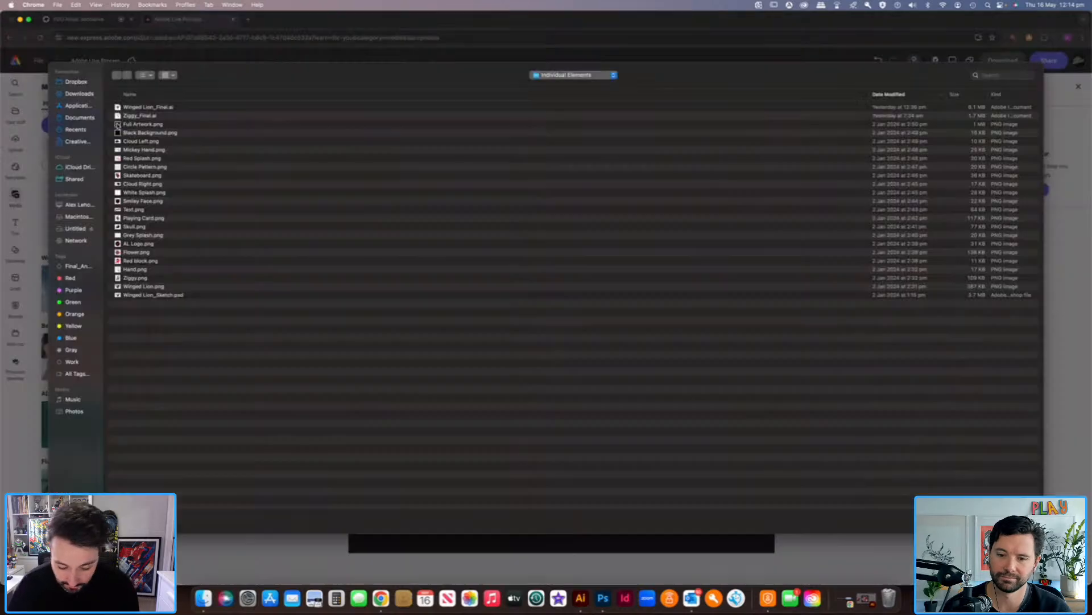
click(142, 270)
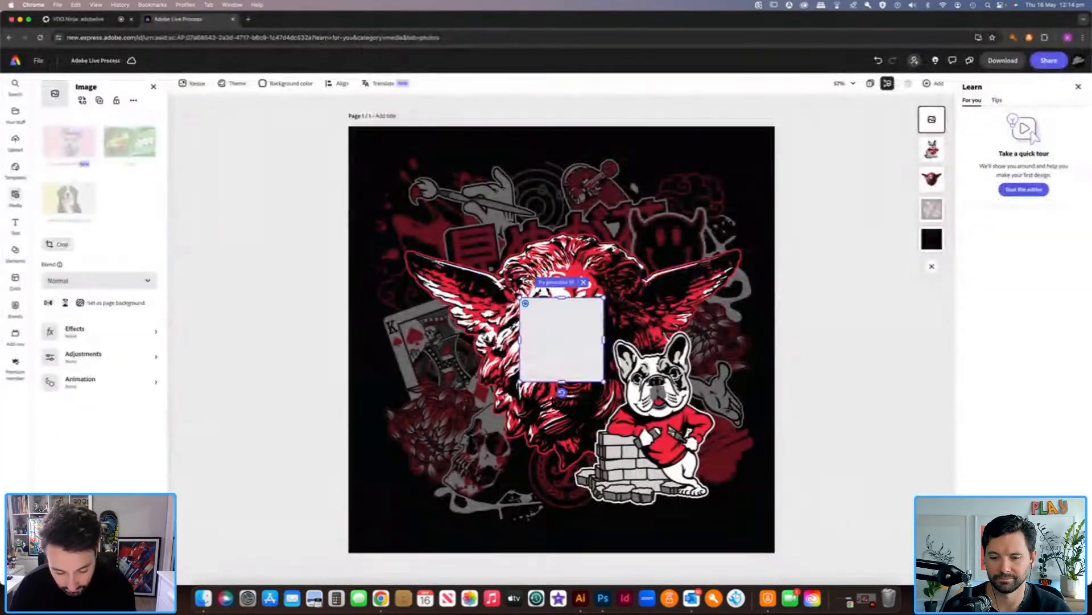
drag(560, 338, 727, 408)
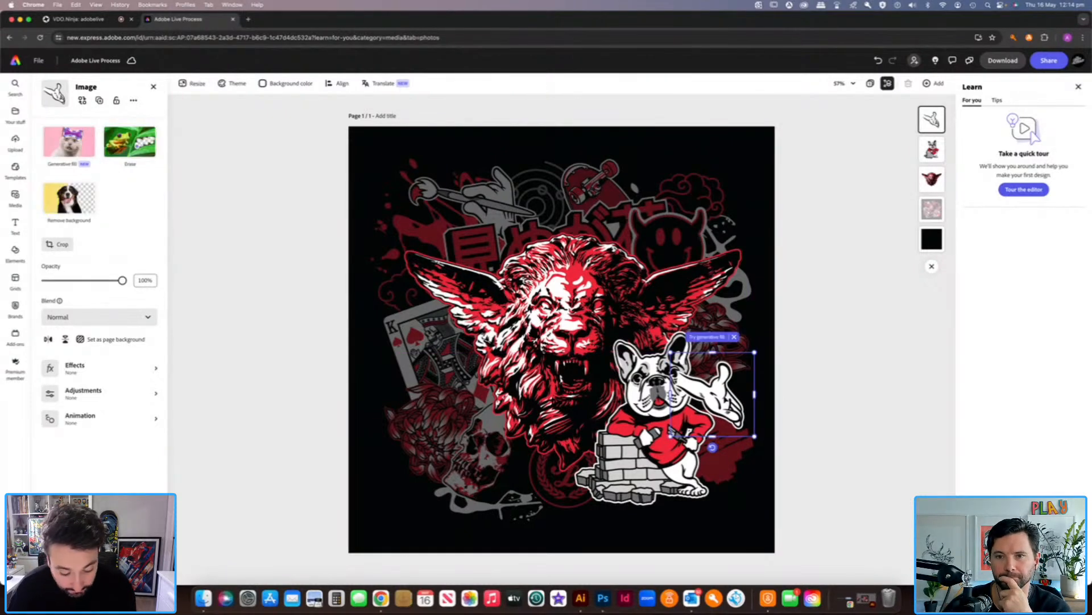
drag(932, 120, 934, 156)
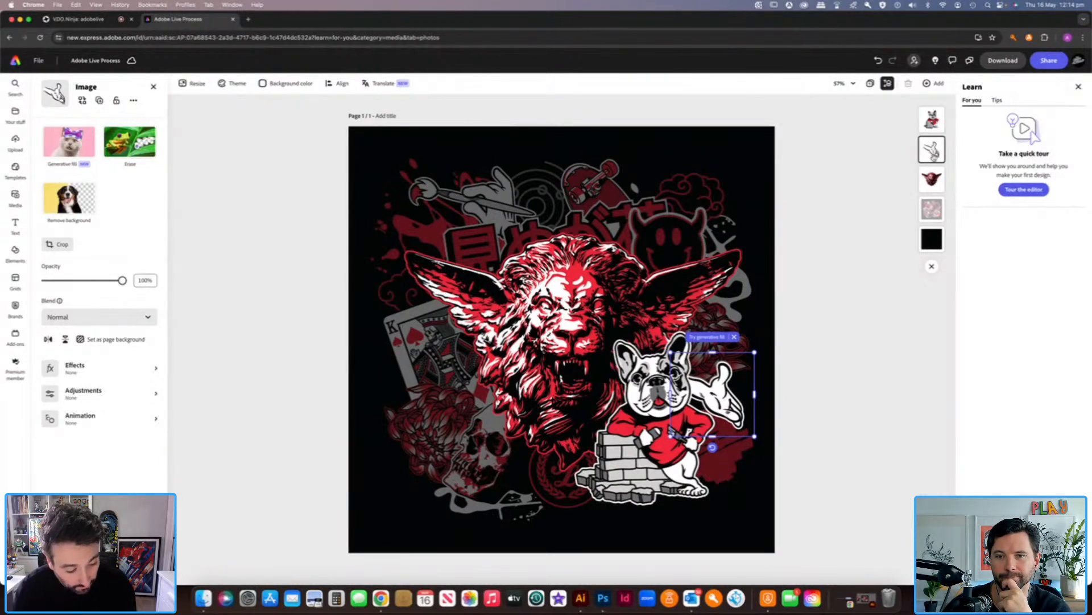
click(218, 252)
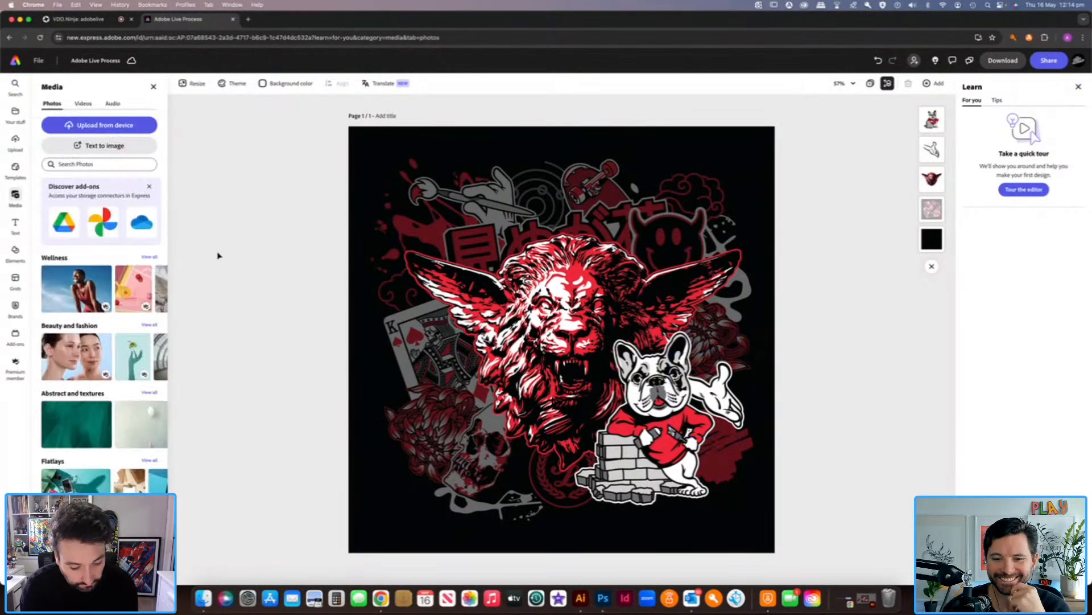
Upload AL Logo.png, align it with the faded round logo below the lion, and layer it directly behind the bulldog.
click(121, 130)
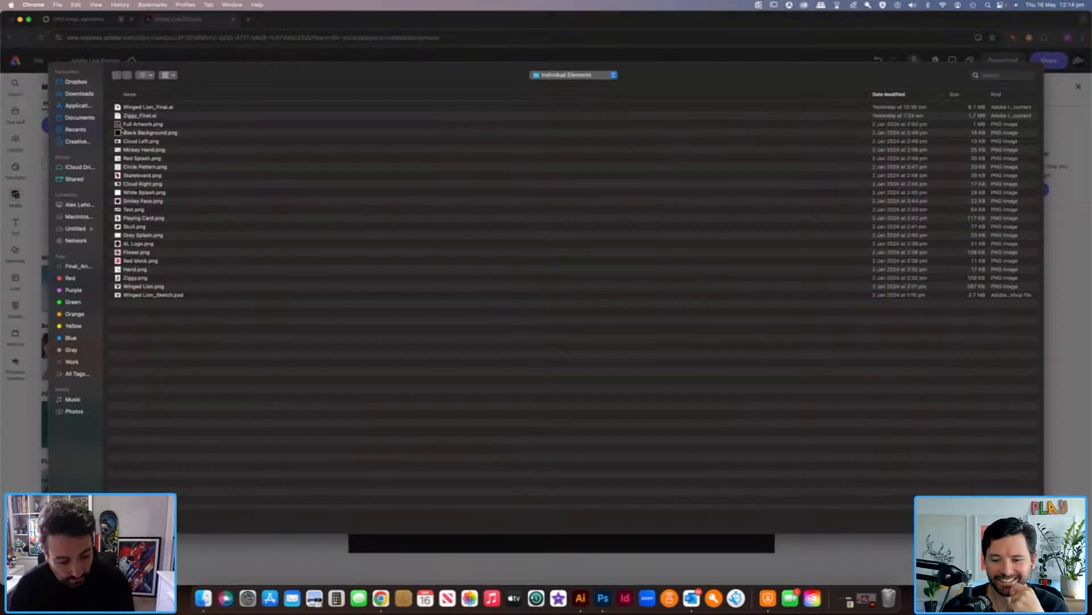
click(149, 243)
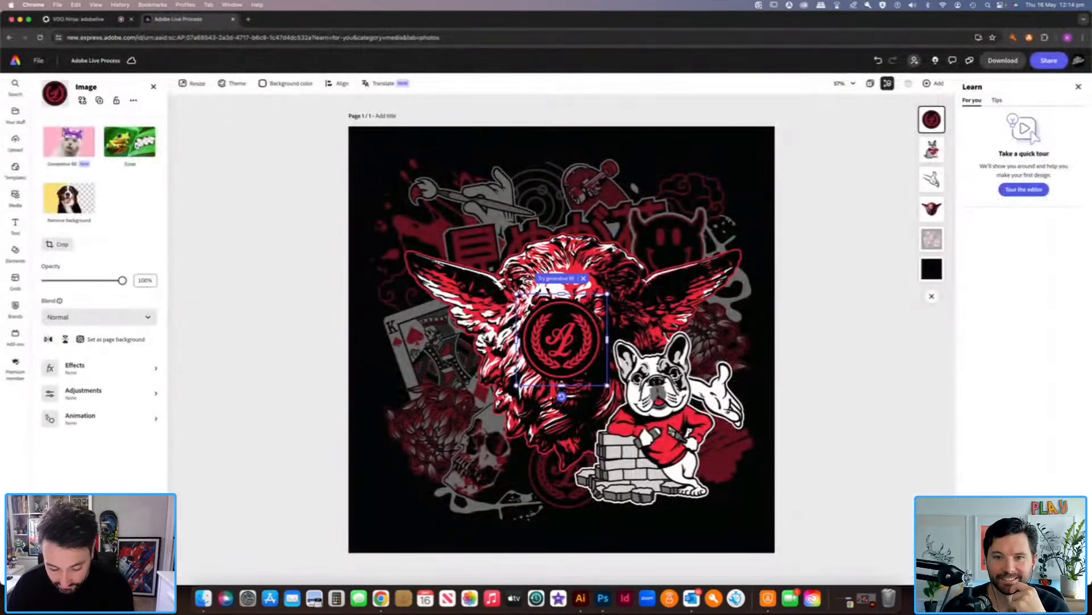
drag(574, 333, 576, 480)
drag(932, 119, 931, 160)
click(827, 451)
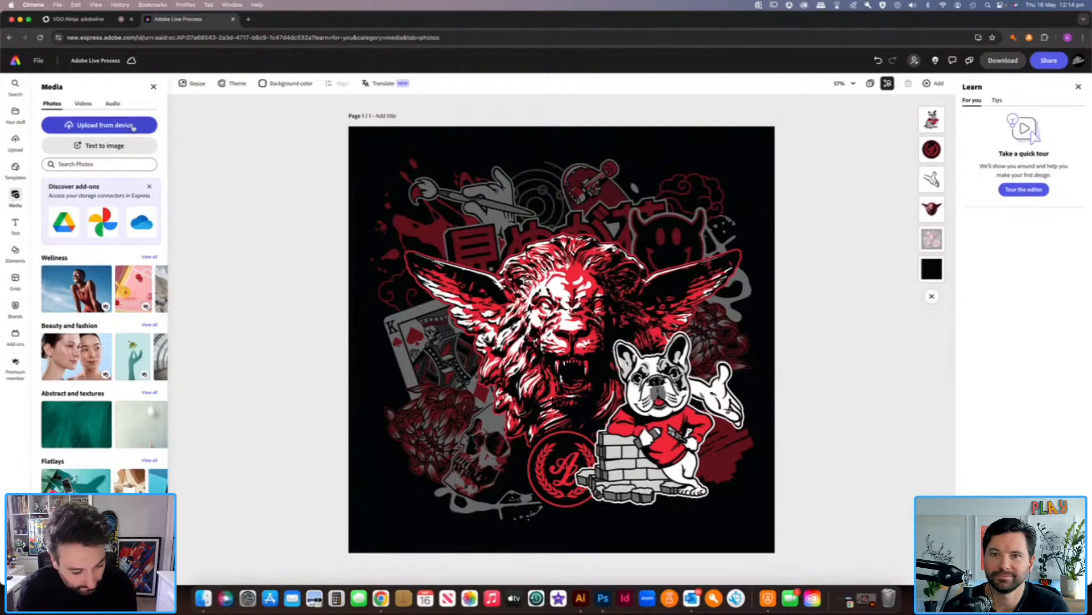
Upload Skull.png, align it with the faded skull in the guide artwork, and layer it directly behind the AL logo.
click(134, 125)
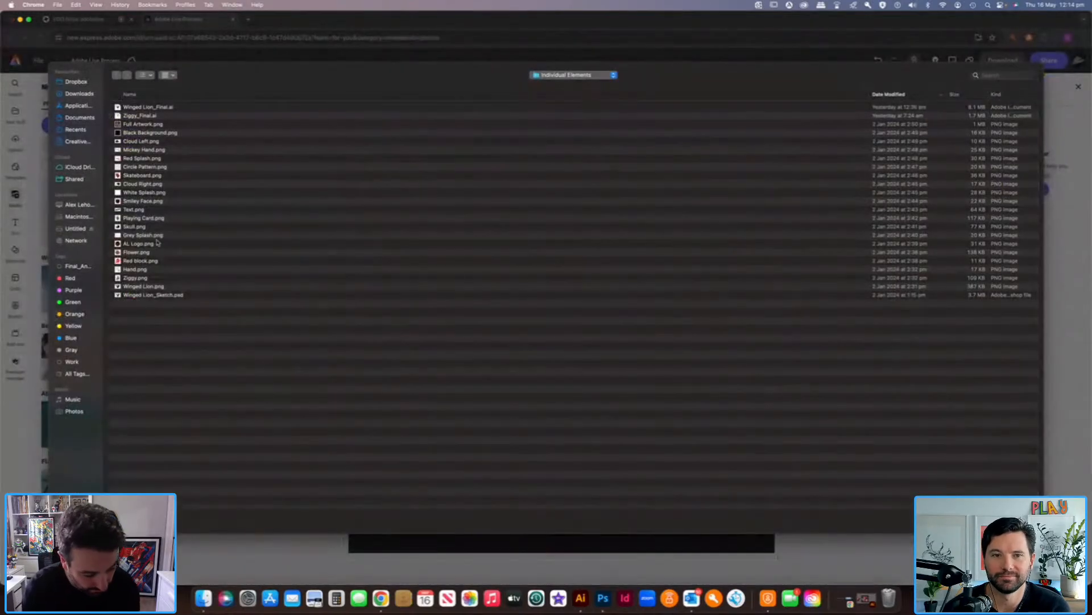
click(141, 226)
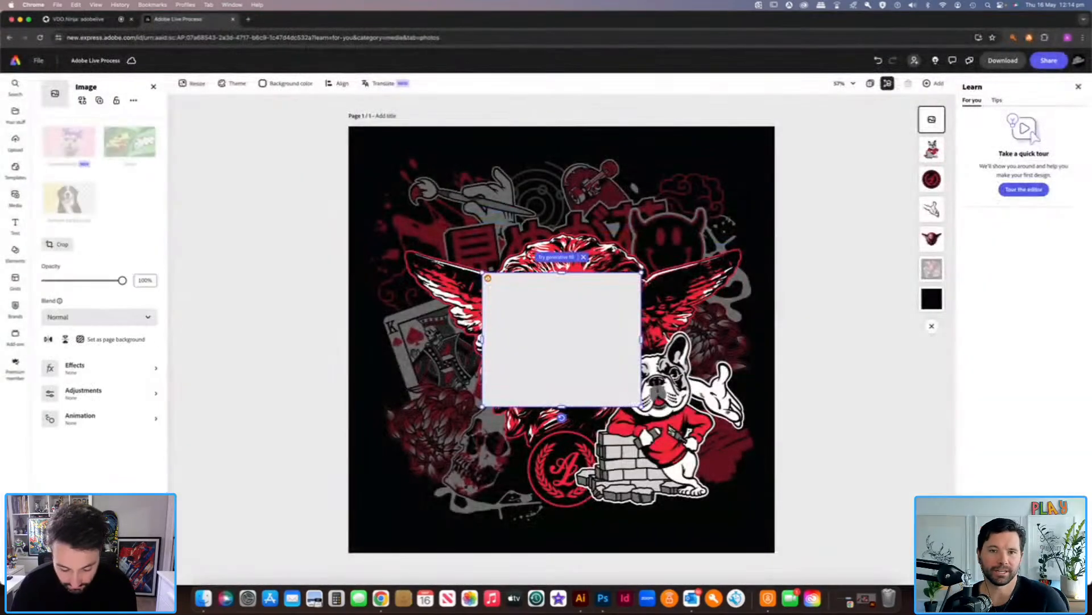
drag(592, 341, 527, 449)
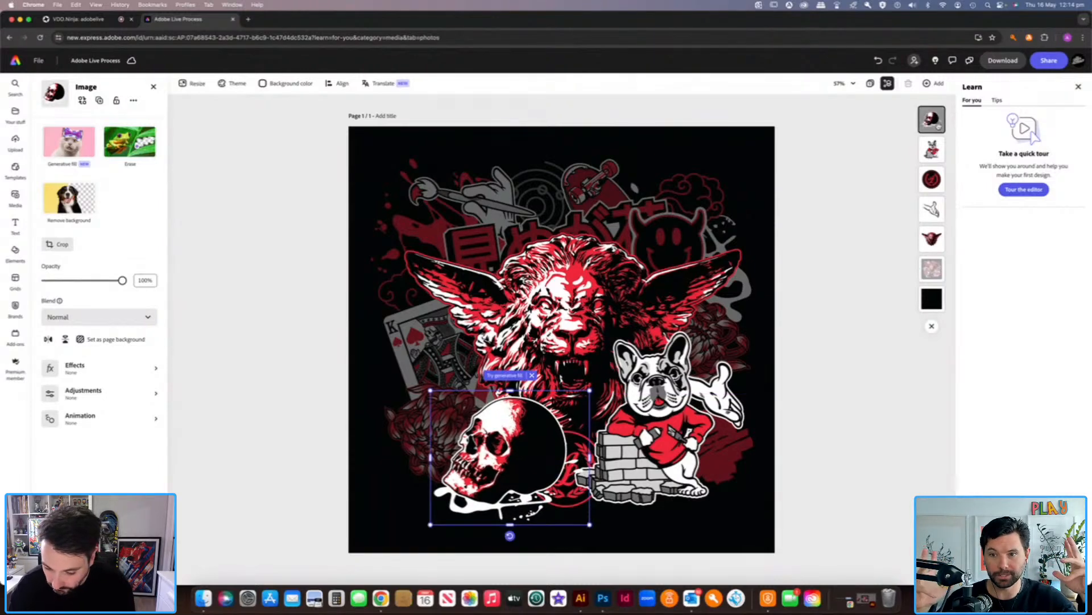
drag(933, 163, 937, 189)
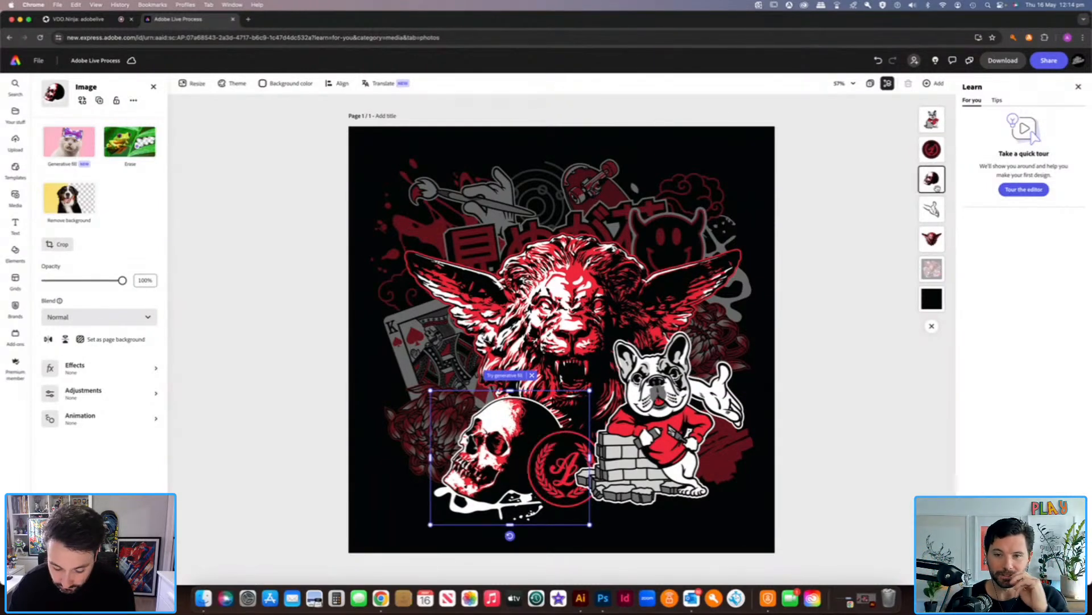
click(869, 442)
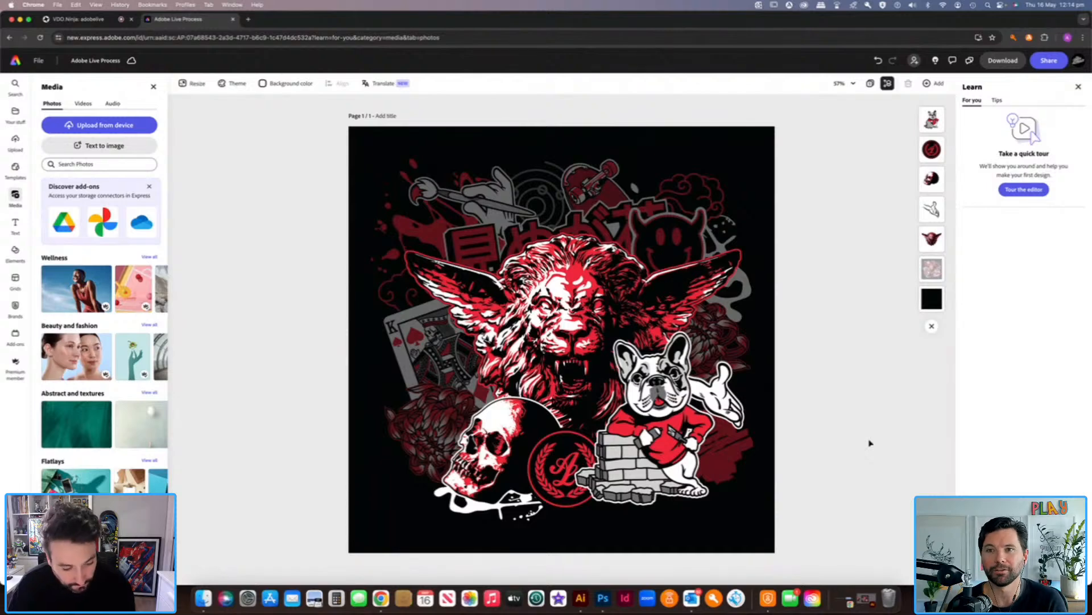
Upload Grey Splash.png, position it over the faded splash beside the bulldog, and layer it between the hand and the winged lion.
click(132, 126)
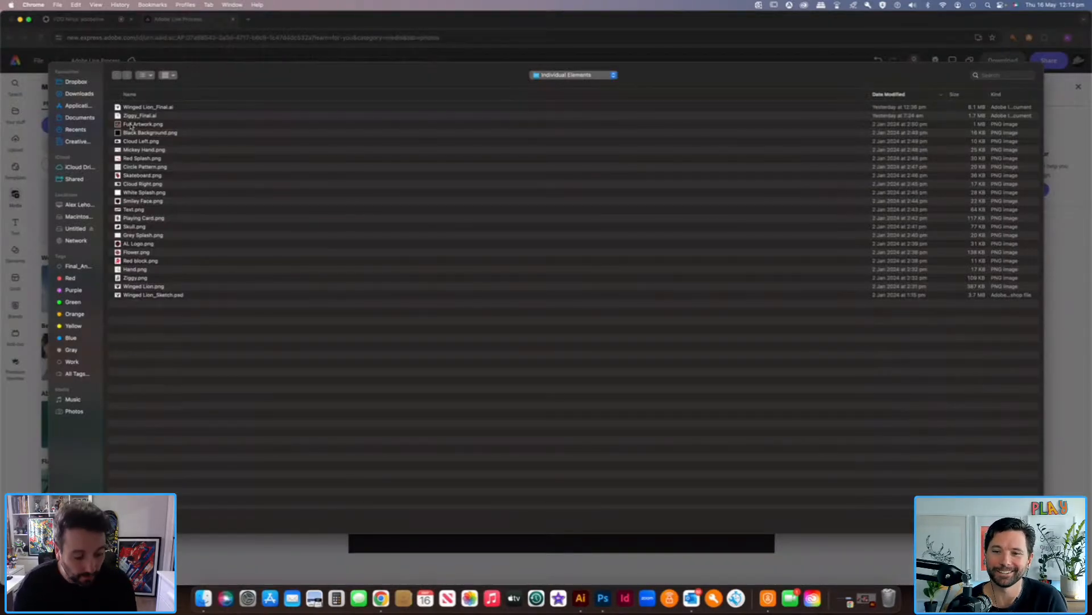
click(161, 236)
key(Return)
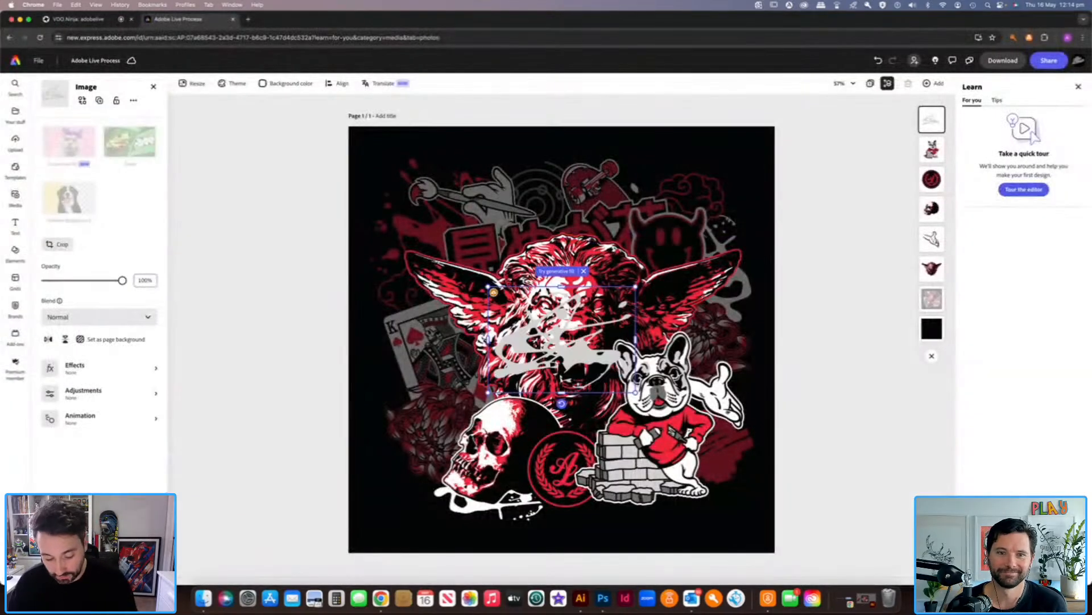
drag(581, 362, 624, 439)
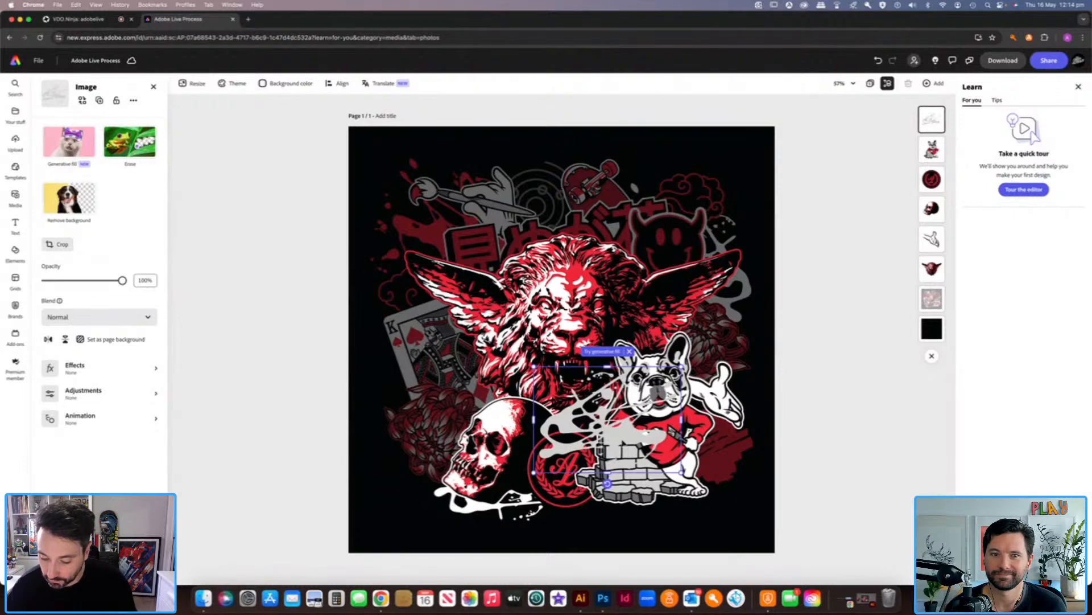
drag(932, 120, 929, 247)
click(881, 455)
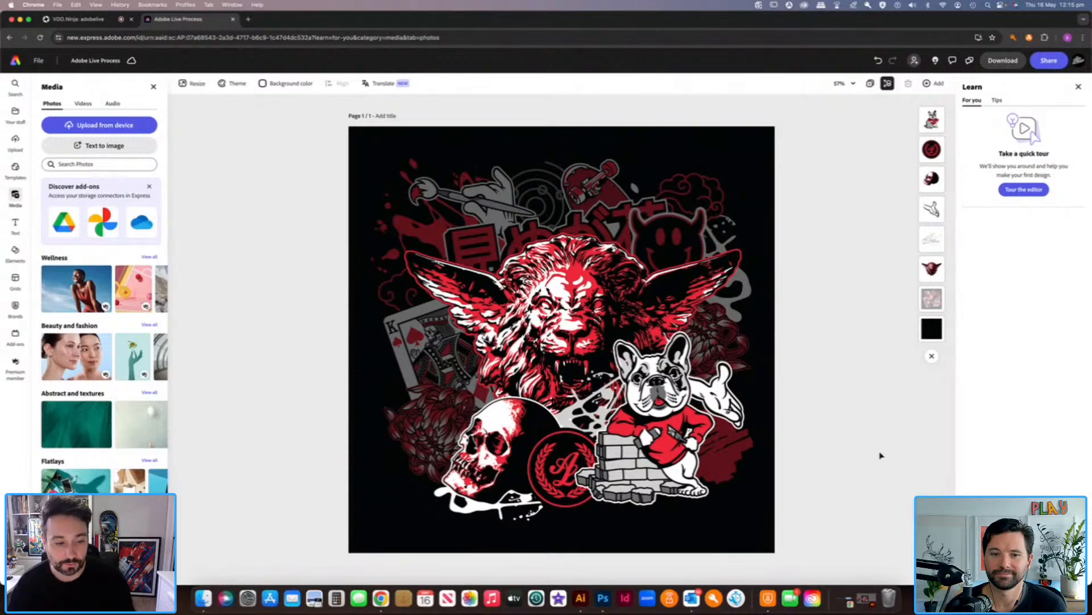
Upload Text.png, align it with the faded Japanese lettering above the lion, and layer it directly behind the winged lion.
click(139, 126)
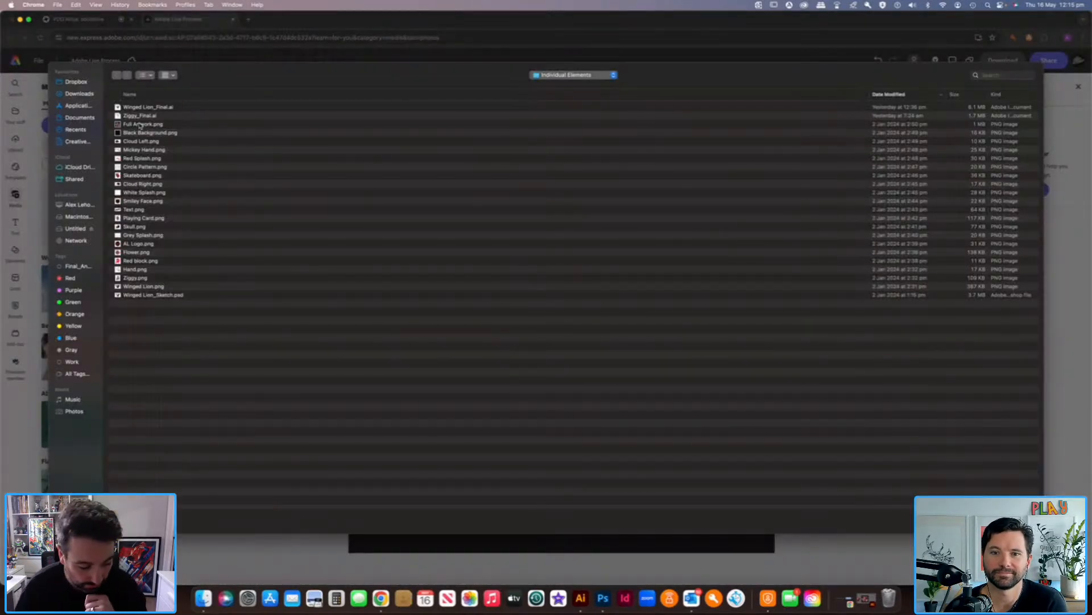
key(t)
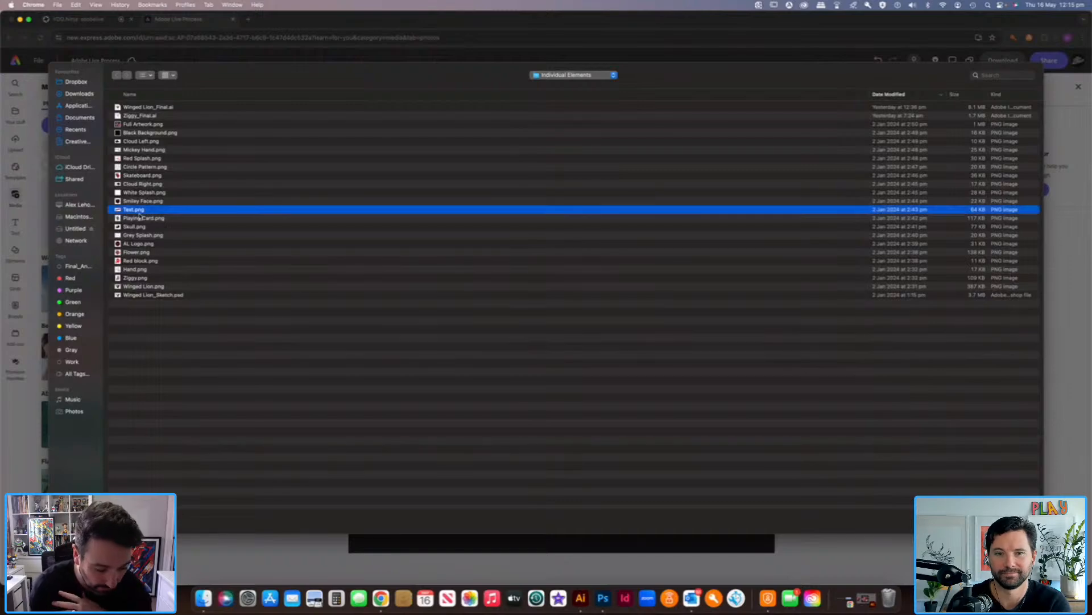
key(Return)
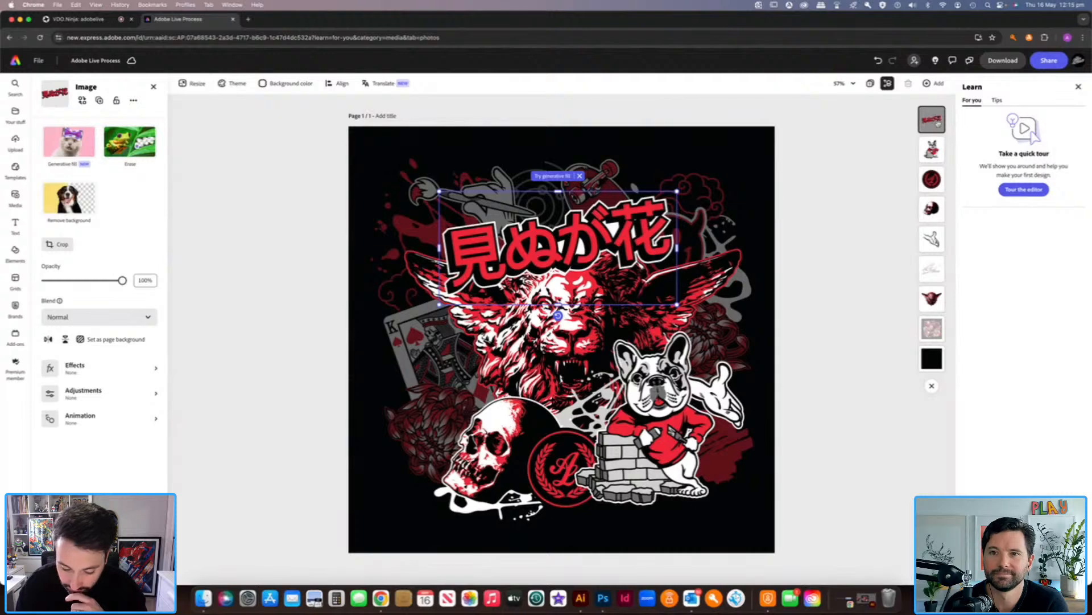
drag(938, 123, 936, 308)
click(852, 349)
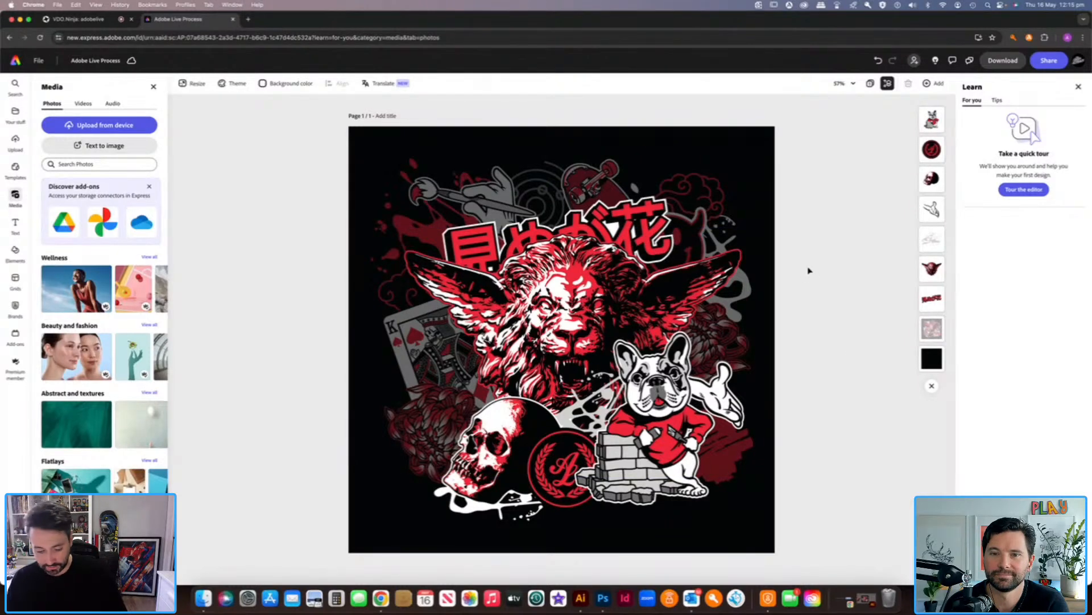
Upload Playing Card.png, align it with the faded king card in the guide, and layer it between the winged lion and the lettering.
click(116, 126)
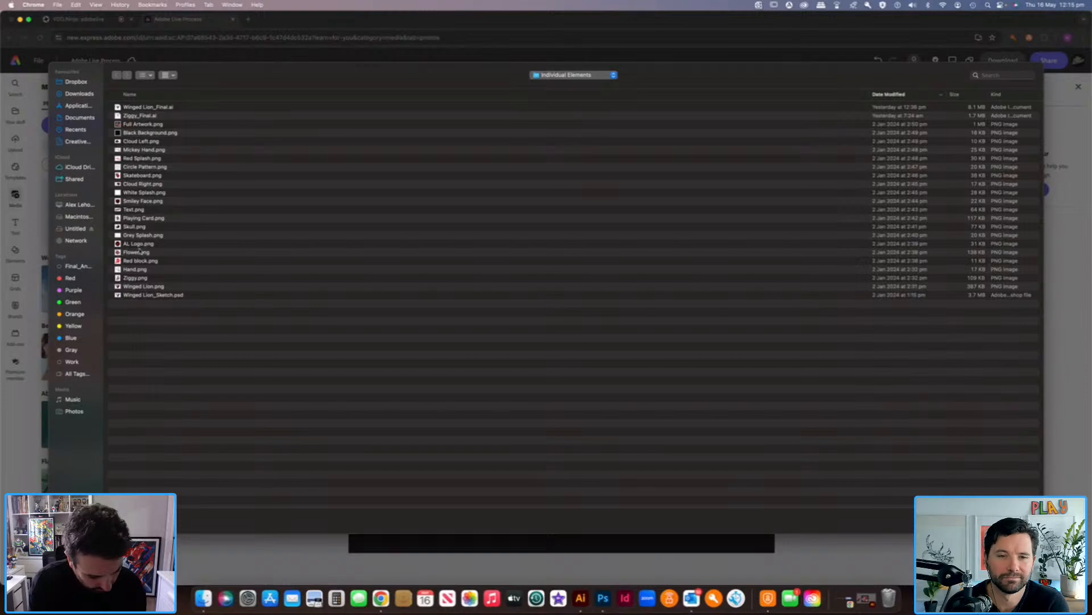
click(154, 219)
key(Return)
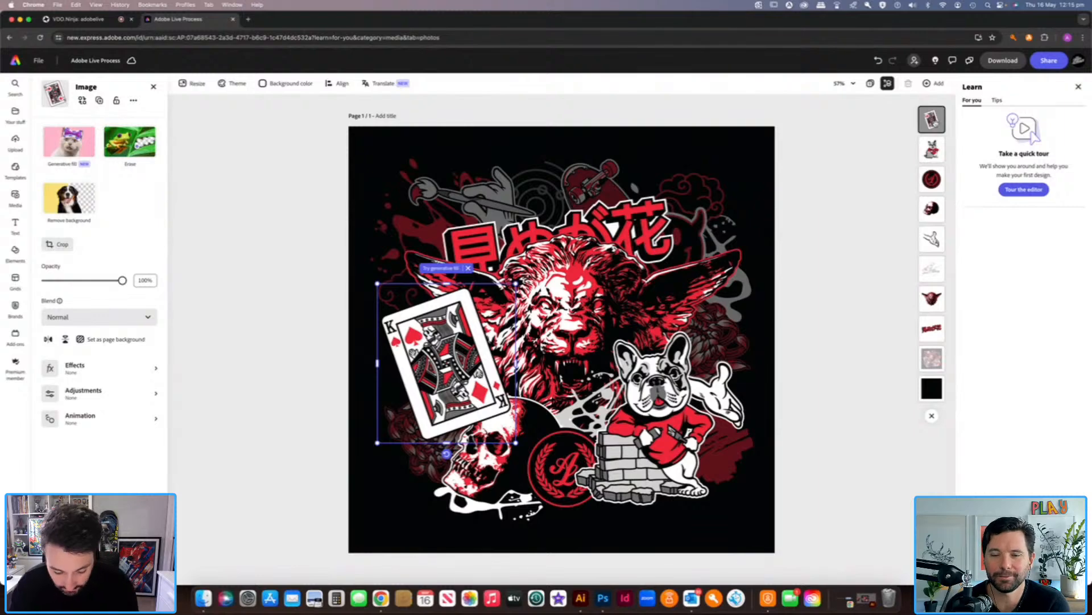
drag(931, 119, 932, 298)
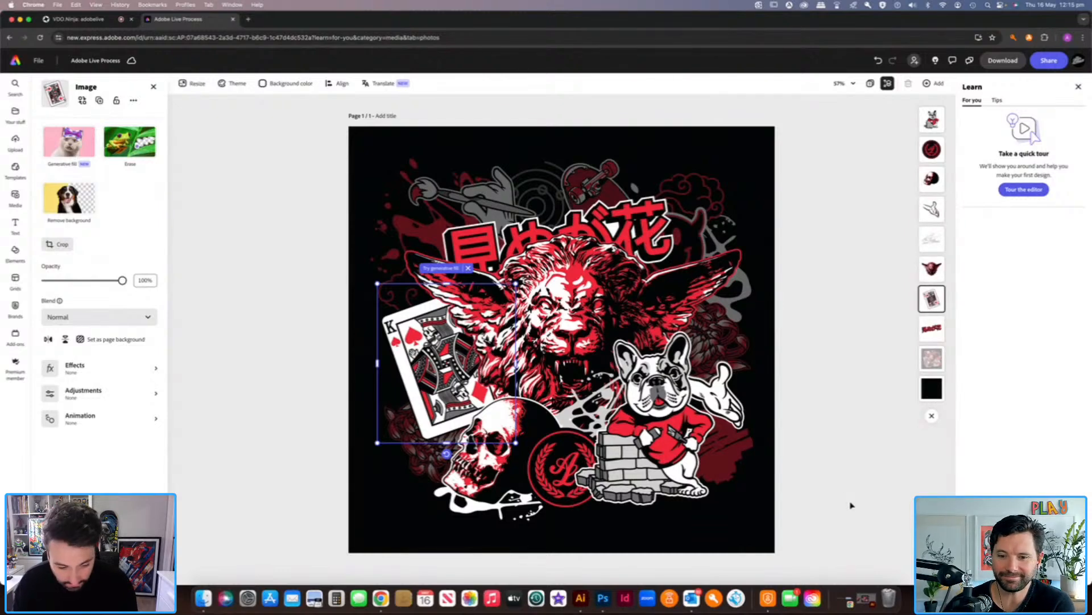
click(16, 197)
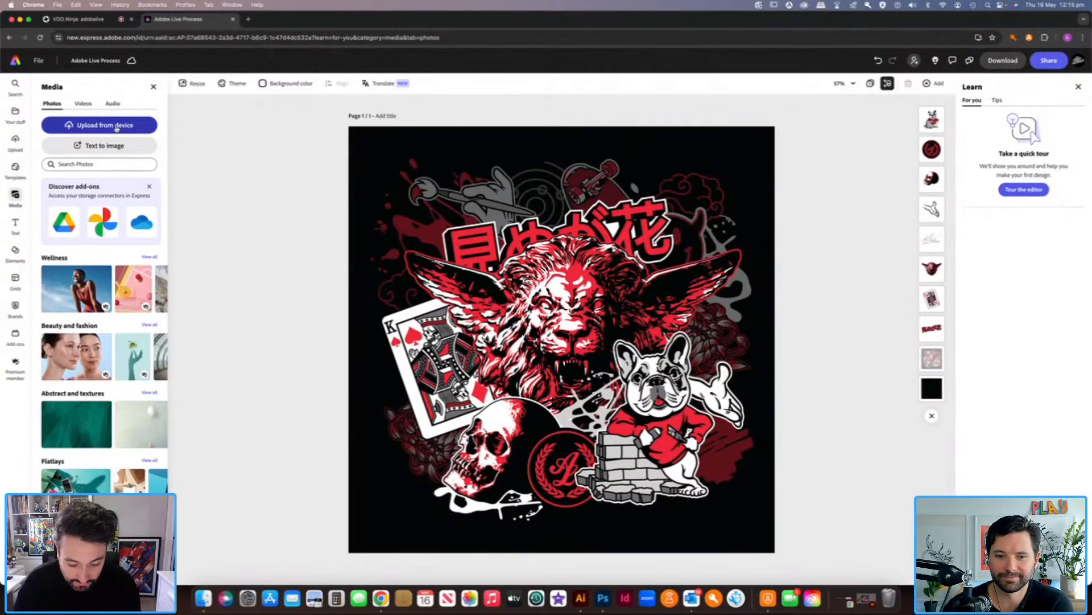
Upload Flower.png, align it with the faded flower above the bulldog, and layer it directly behind the bulldog.
click(117, 126)
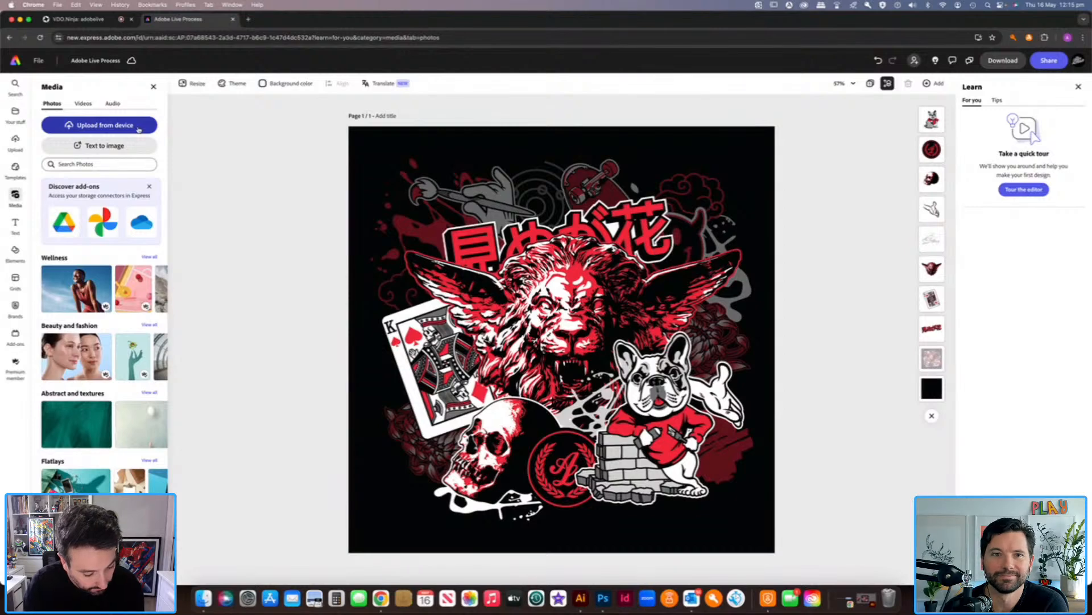
click(138, 129)
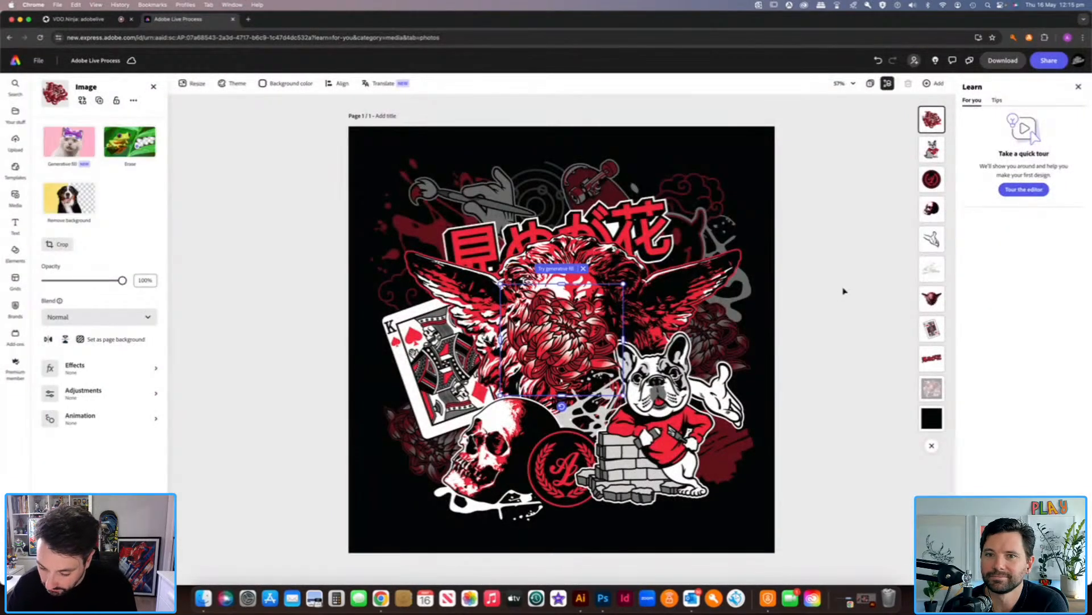
drag(563, 339, 693, 343)
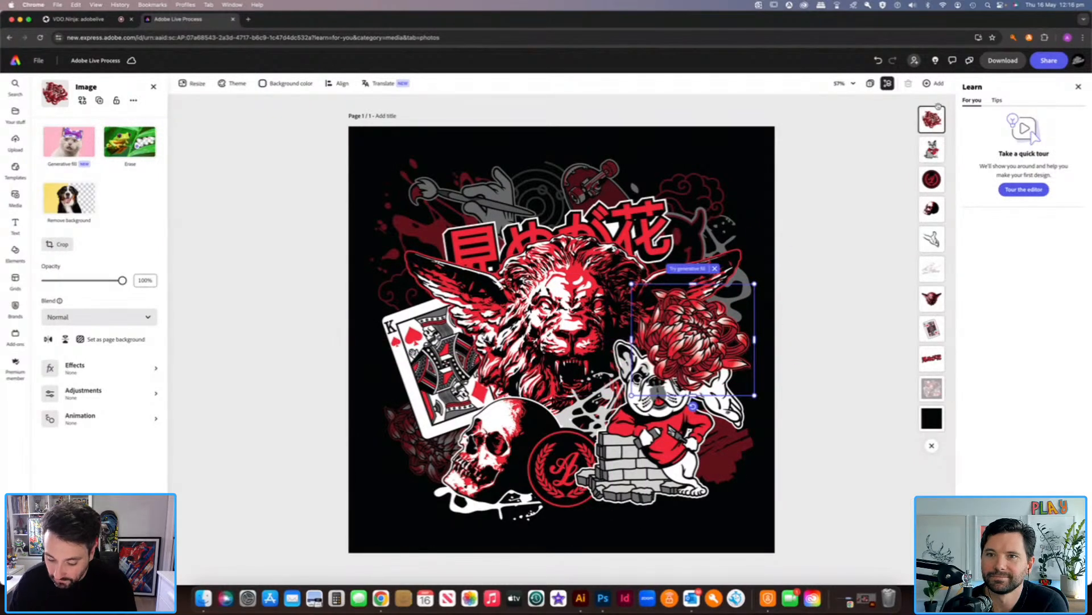
drag(933, 121, 936, 148)
click(824, 441)
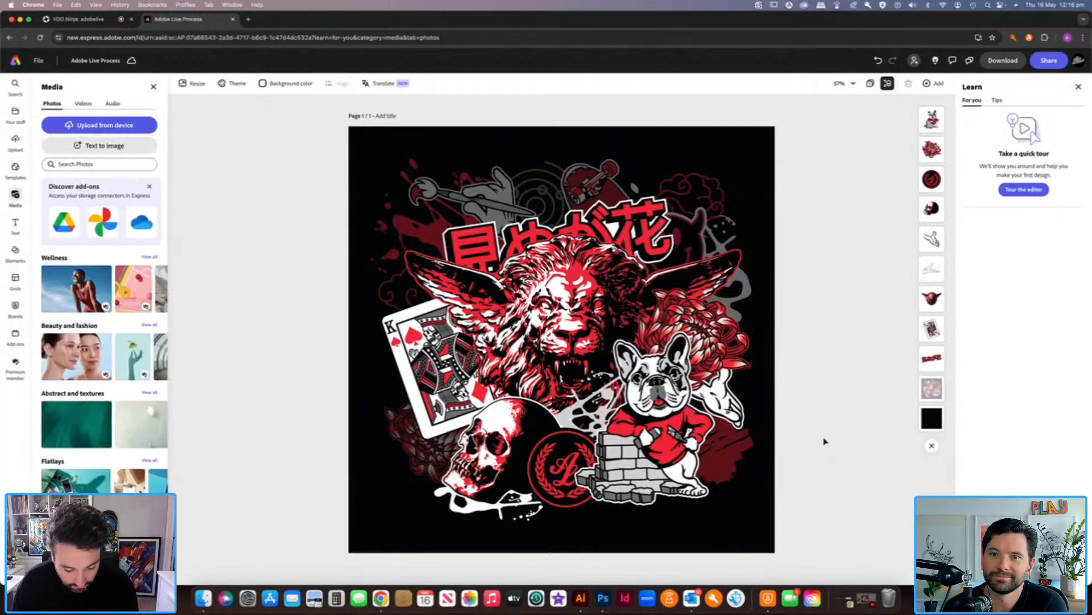
click(933, 149)
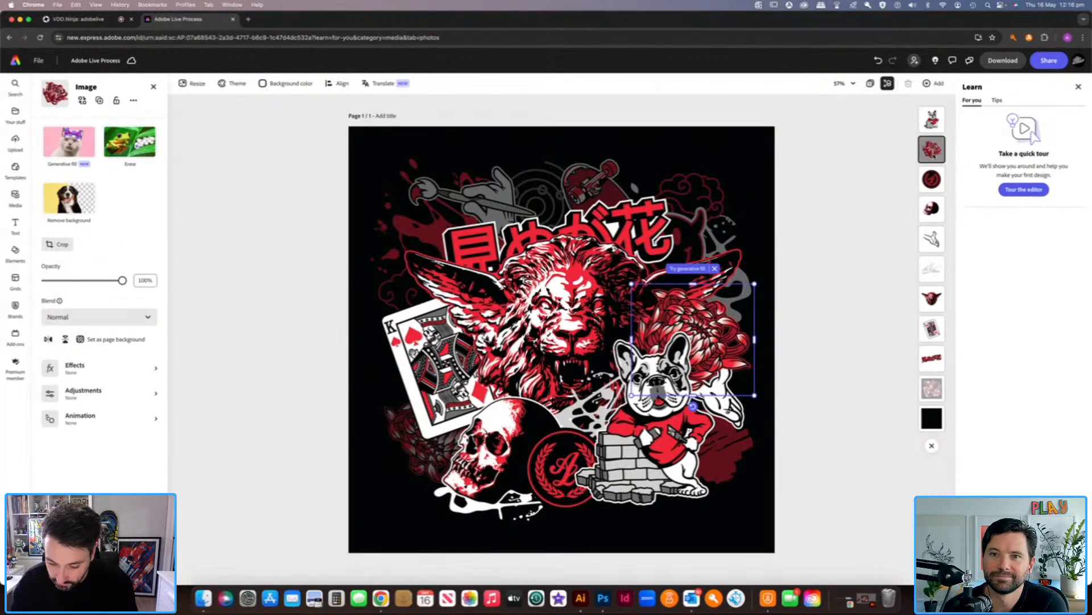
click(876, 212)
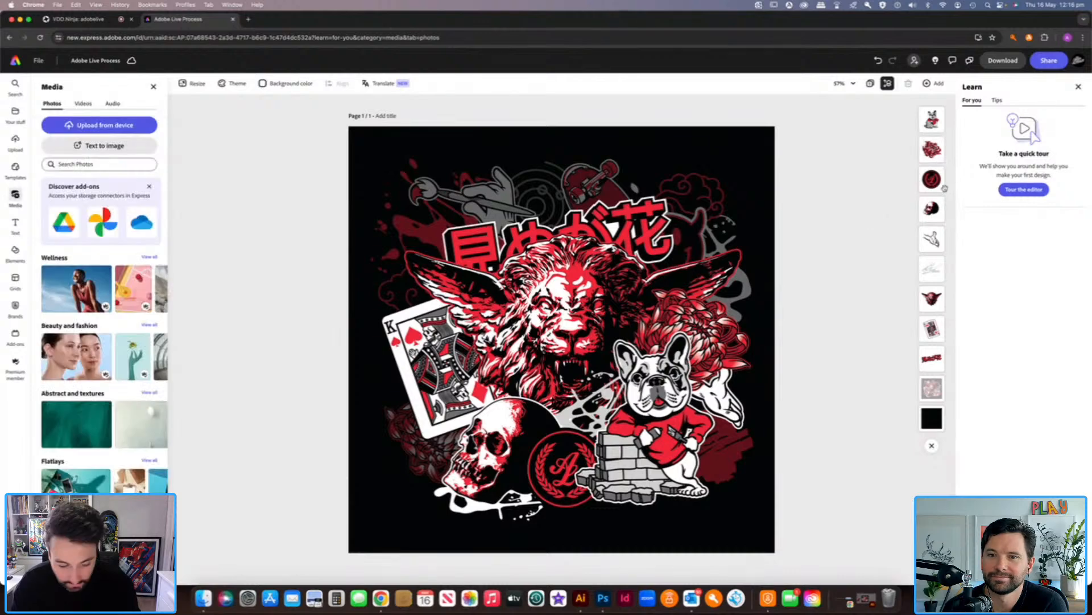
Upload Flower.png a second time and position it over the faded flower beside the skull.
click(136, 130)
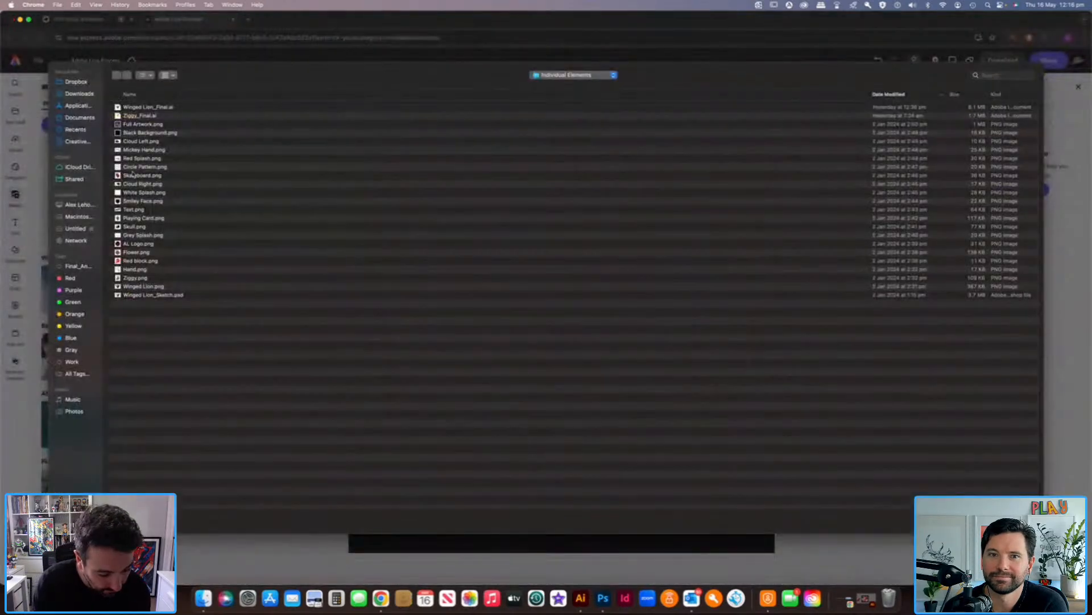
click(144, 253)
key(Return)
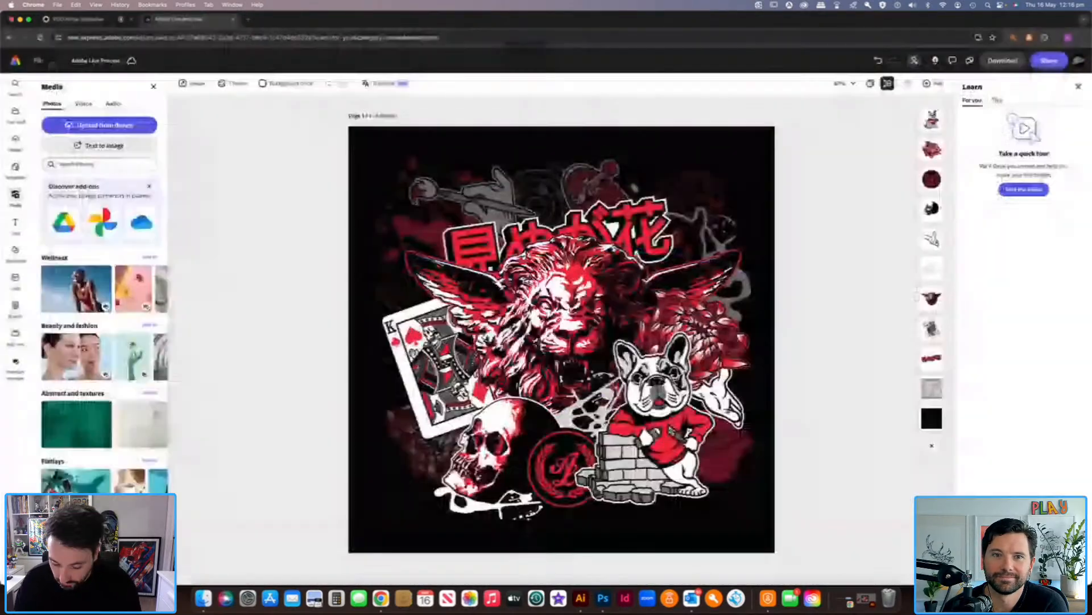
drag(564, 345, 470, 419)
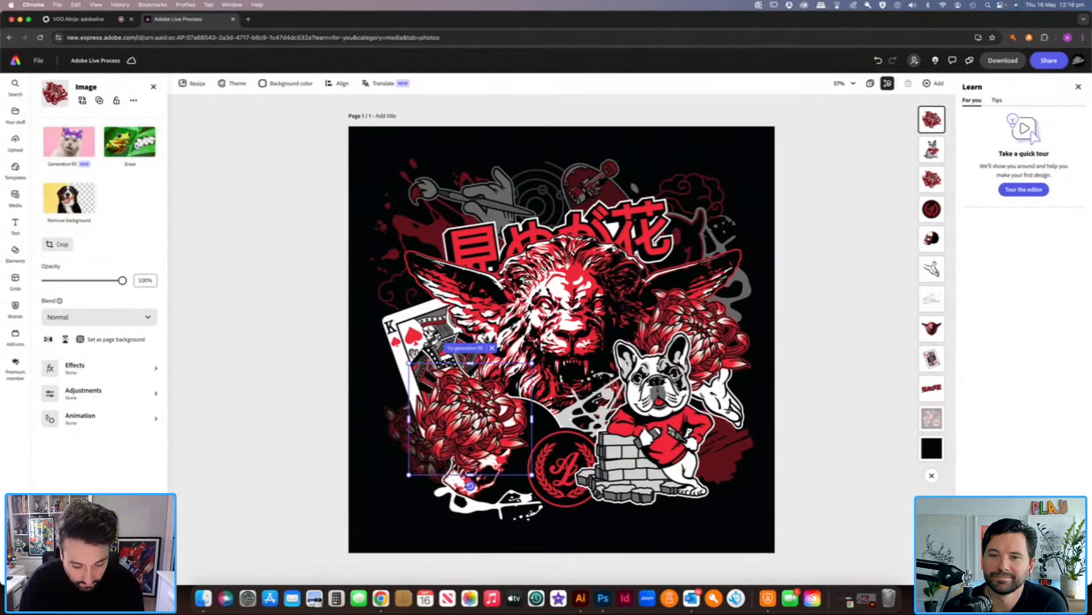
drag(471, 416, 450, 426)
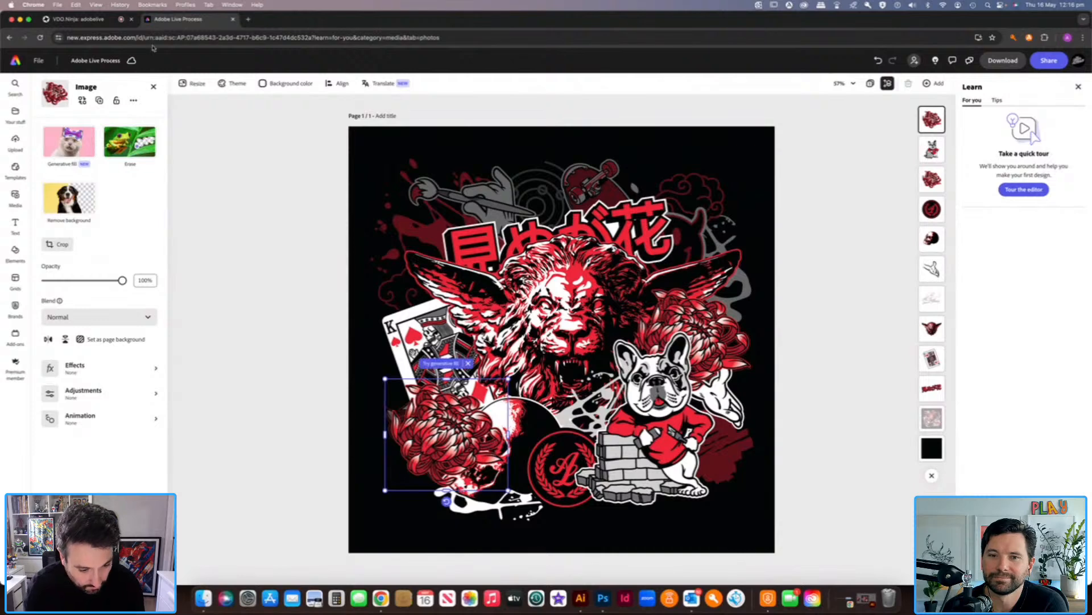
click(75, 4)
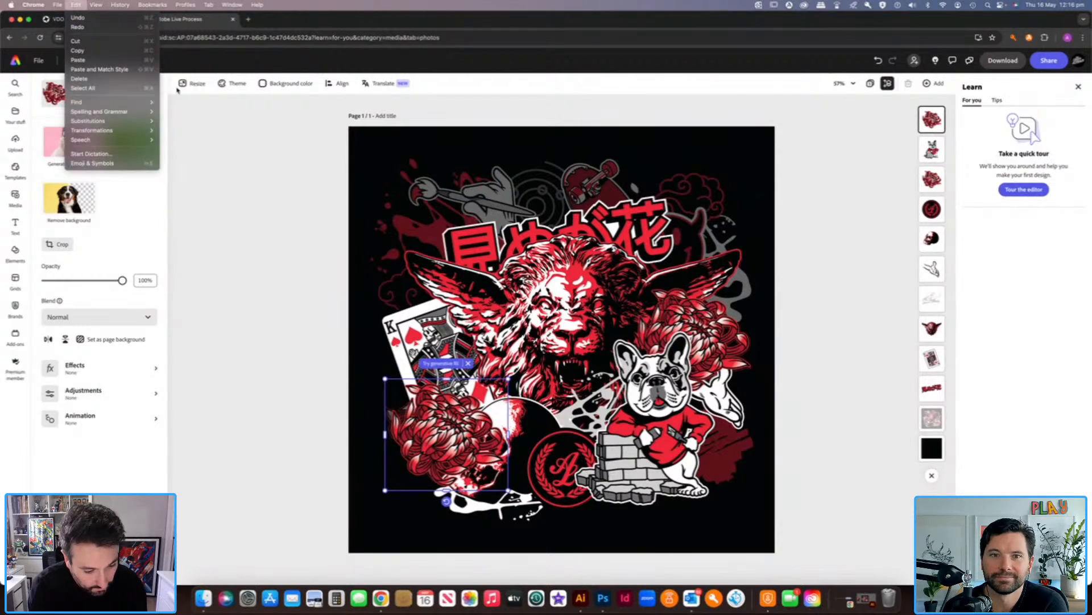
click(202, 158)
drag(460, 459, 467, 460)
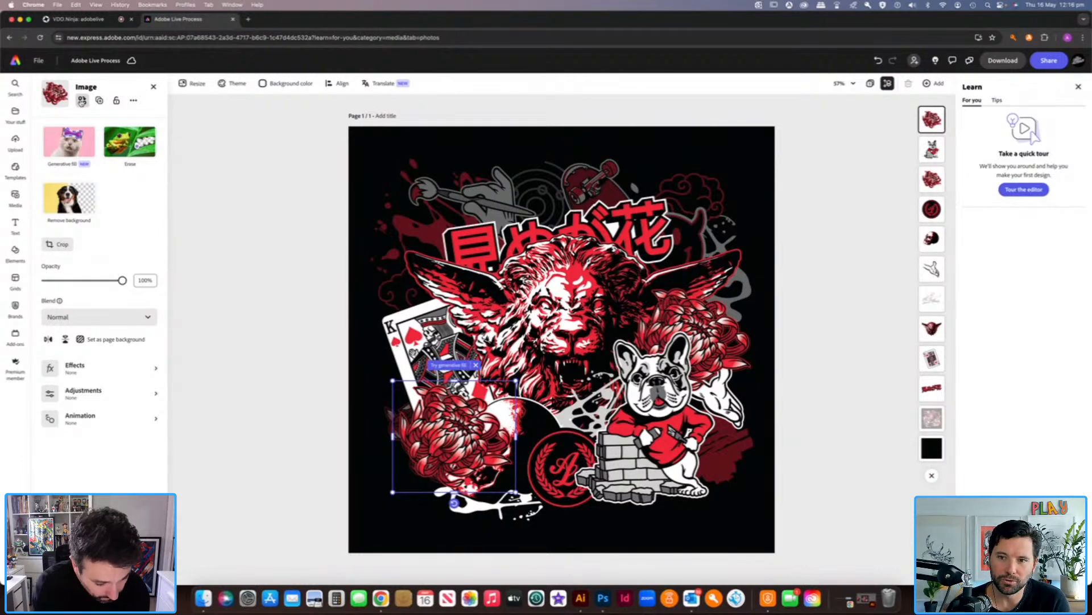
Layer the second flower between the winged lion and the playing card so that it sits behind the skull.
click(82, 101)
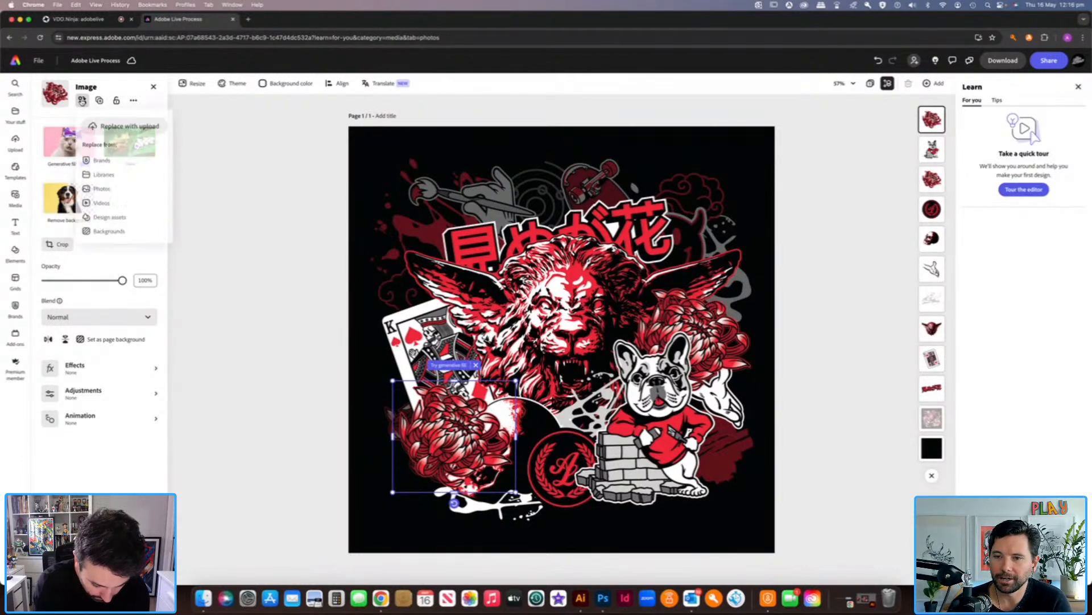
click(258, 238)
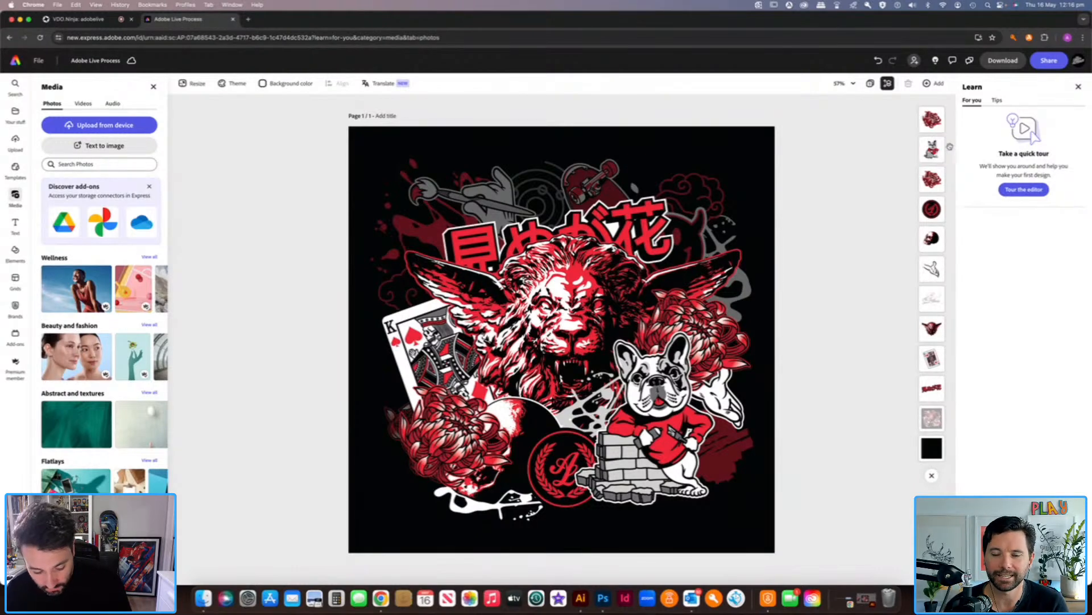
drag(933, 122, 936, 318)
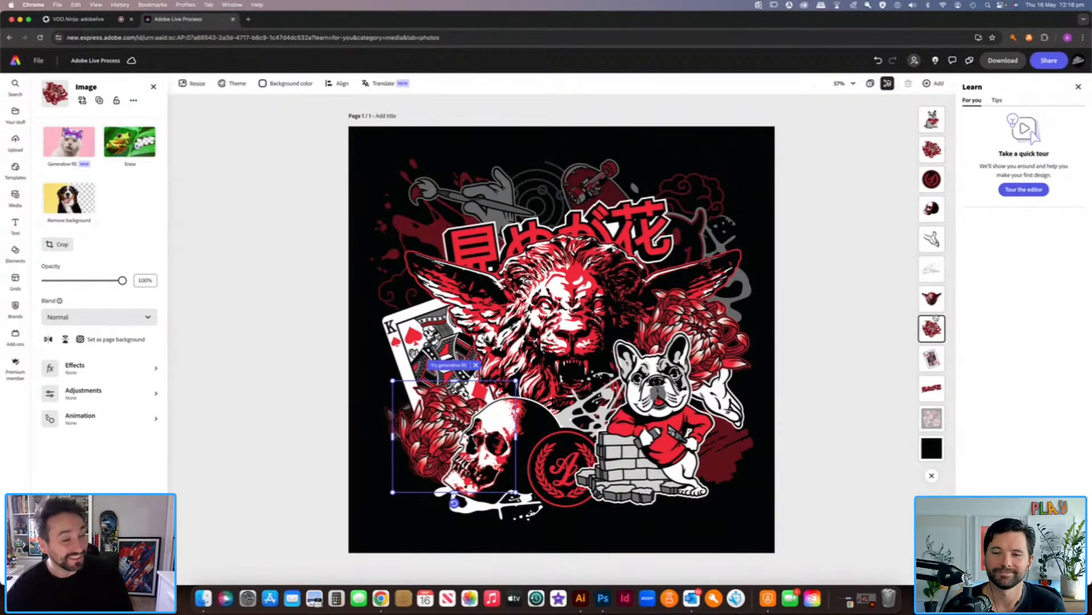
click(872, 305)
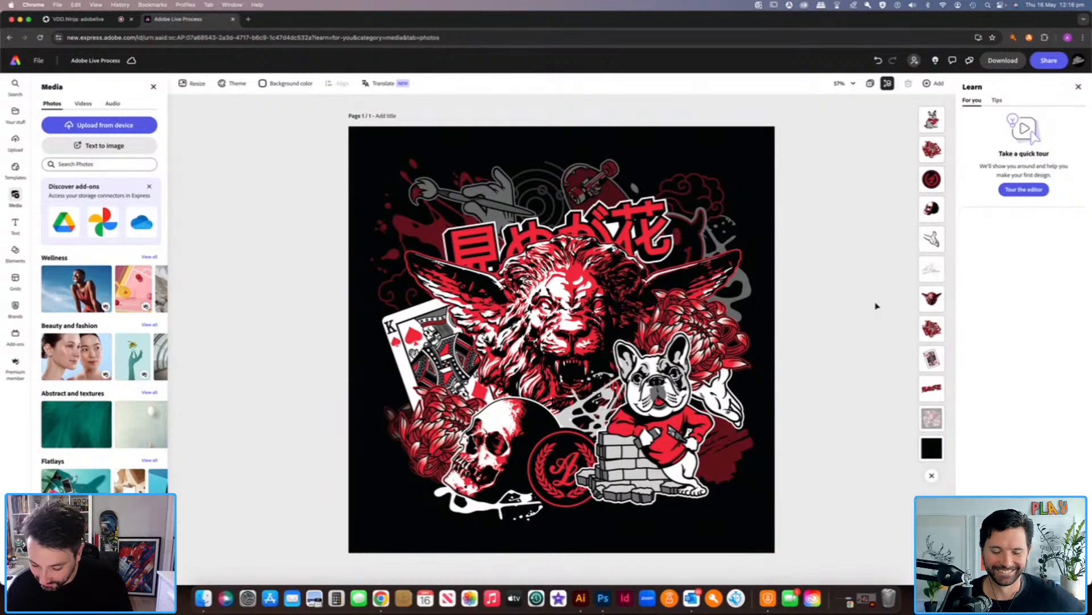
Upload Smiley Face.png, align it with the faded horned smiley beside the lettering, and layer it directly behind the winged lion.
click(143, 130)
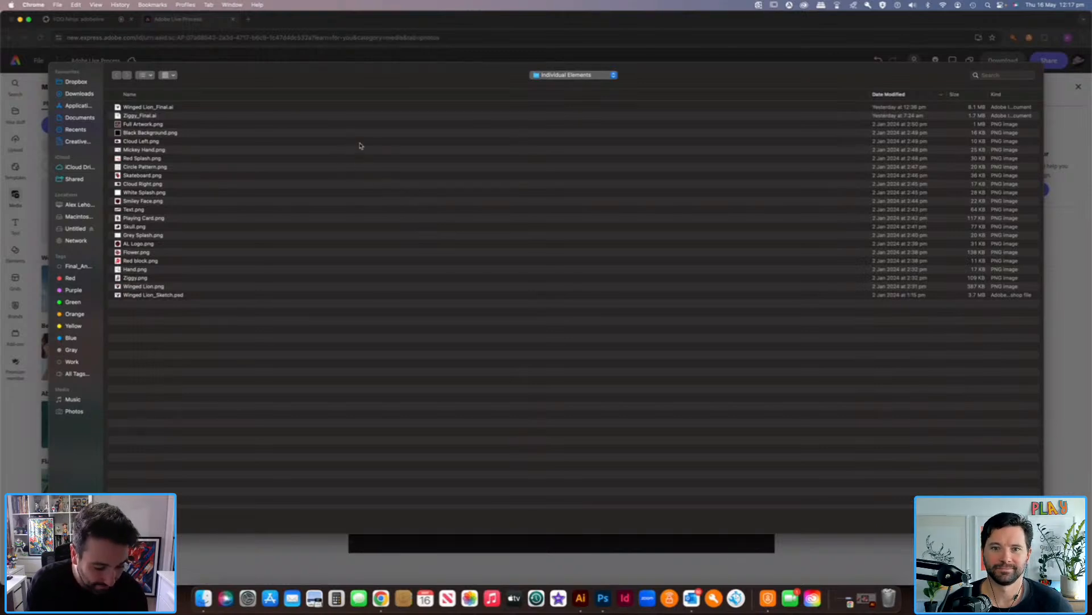
double_click(161, 203)
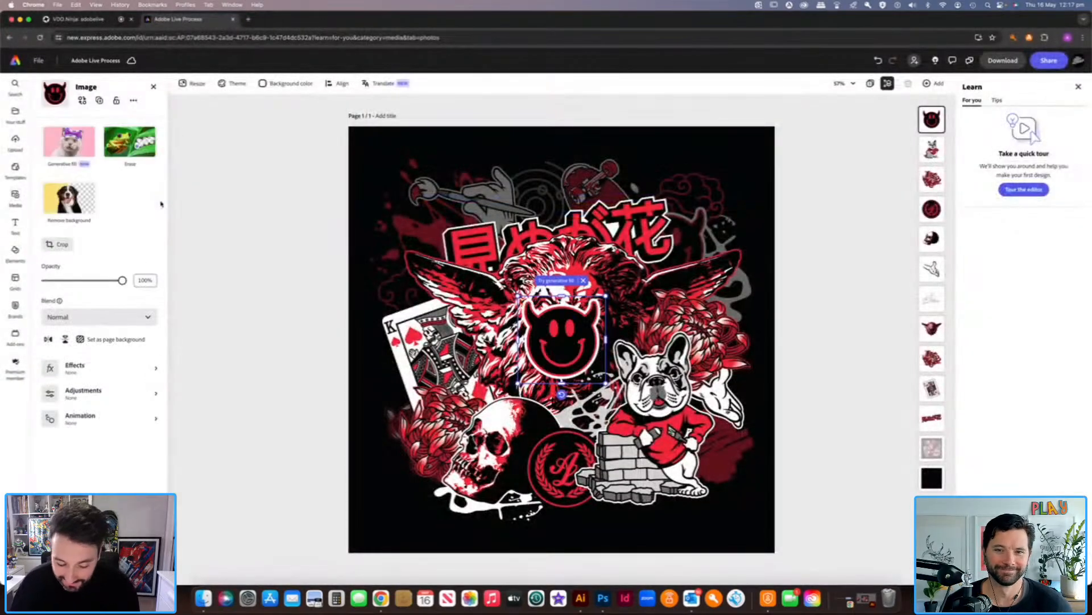
drag(589, 349, 685, 259)
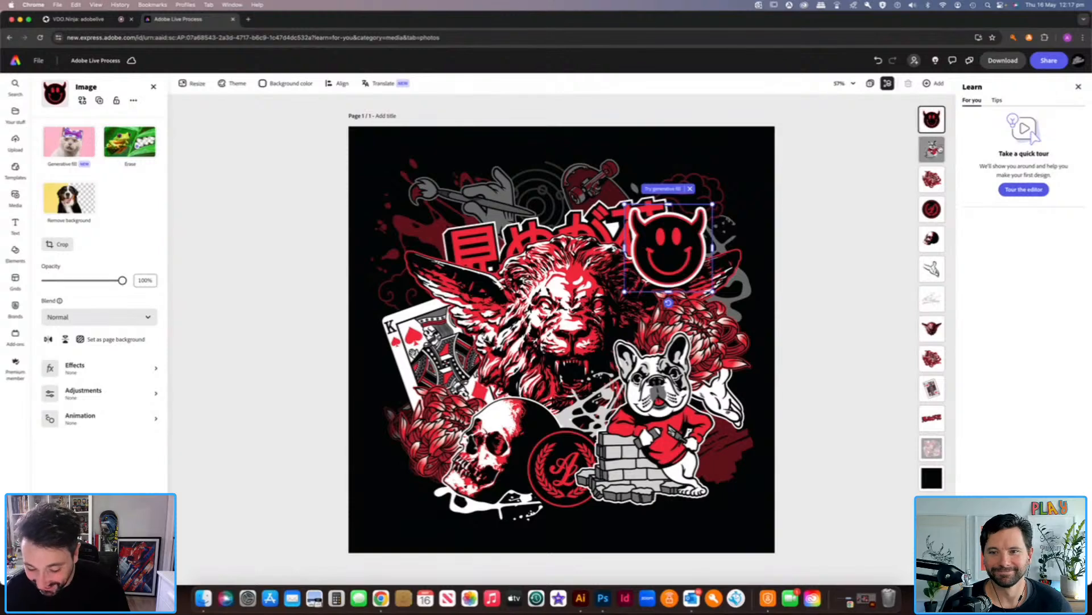
drag(934, 121, 933, 330)
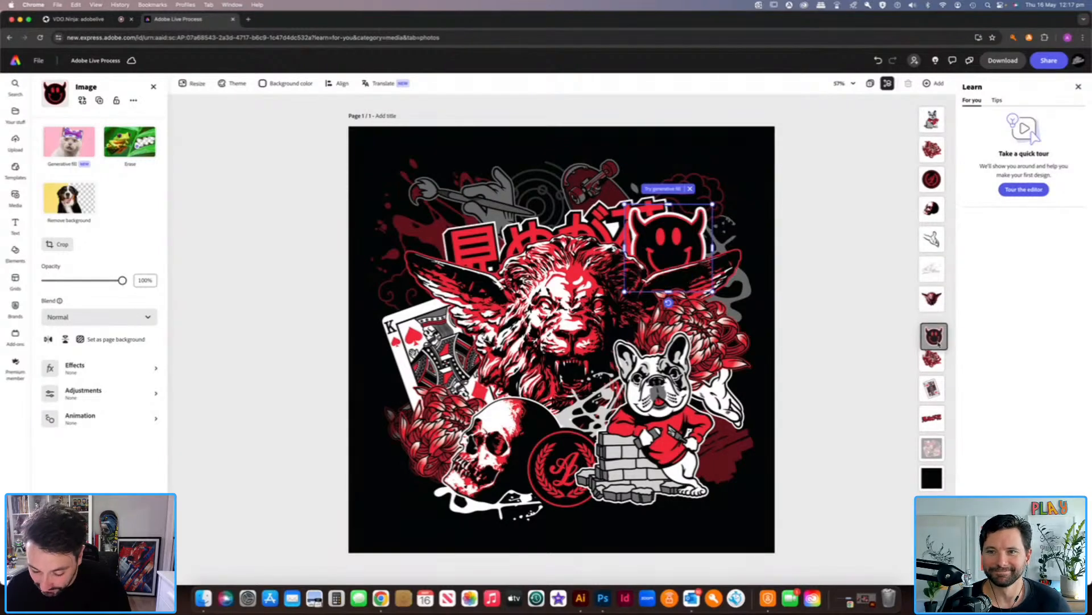
click(845, 391)
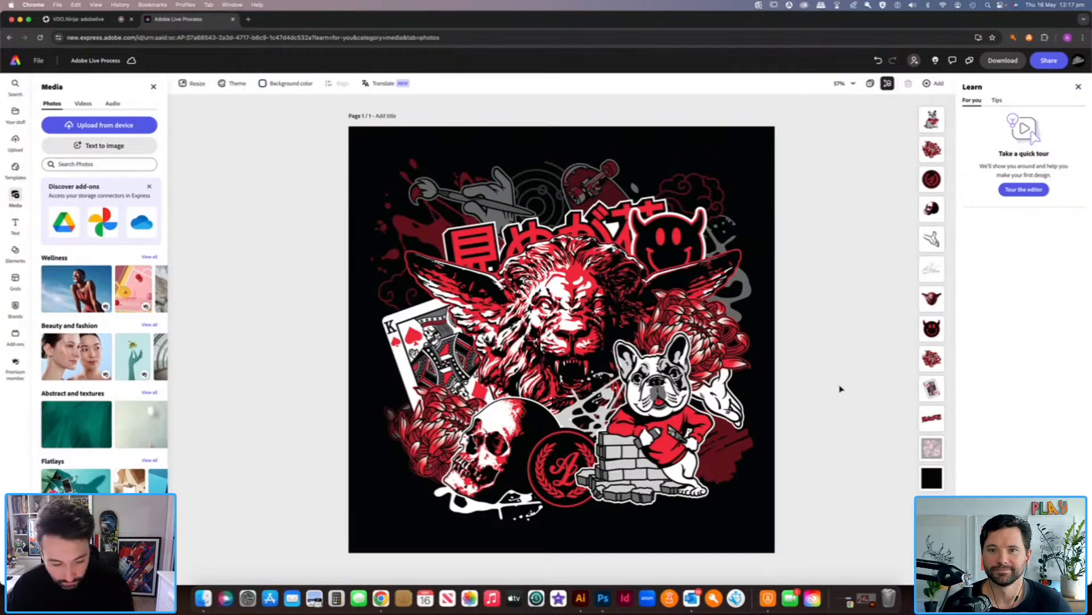
Upload Red block.png, align it with the faded red scribble beside the bulldog, and layer it between the lettering and the faded guide.
click(137, 126)
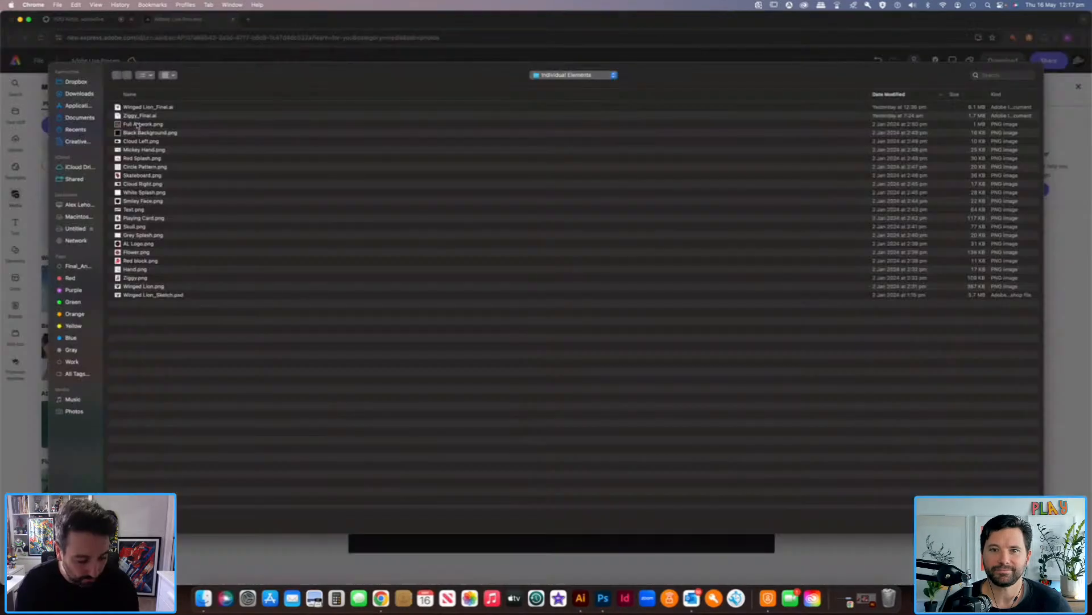
click(151, 261)
key(Return)
mouse_move(573, 341)
mouse_down()
mouse_move(698, 400)
mouse_move(724, 450)
mouse_up()
drag(932, 120, 936, 447)
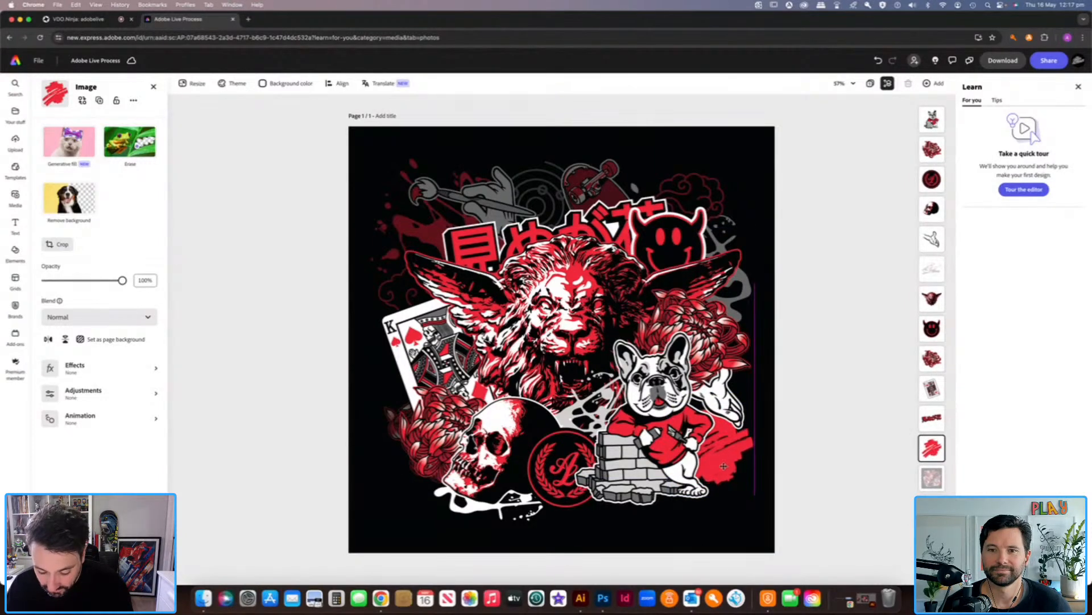
click(848, 431)
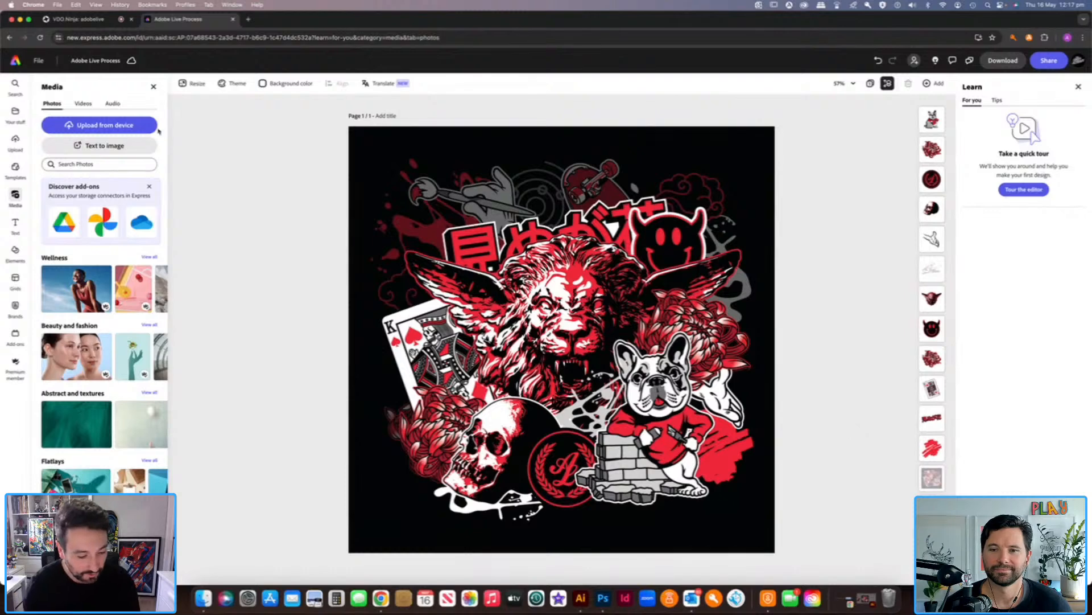
Upload Skateboard.png, align it with the faded skateboard above the lettering, and layer it between the lettering and the red scribble.
click(136, 126)
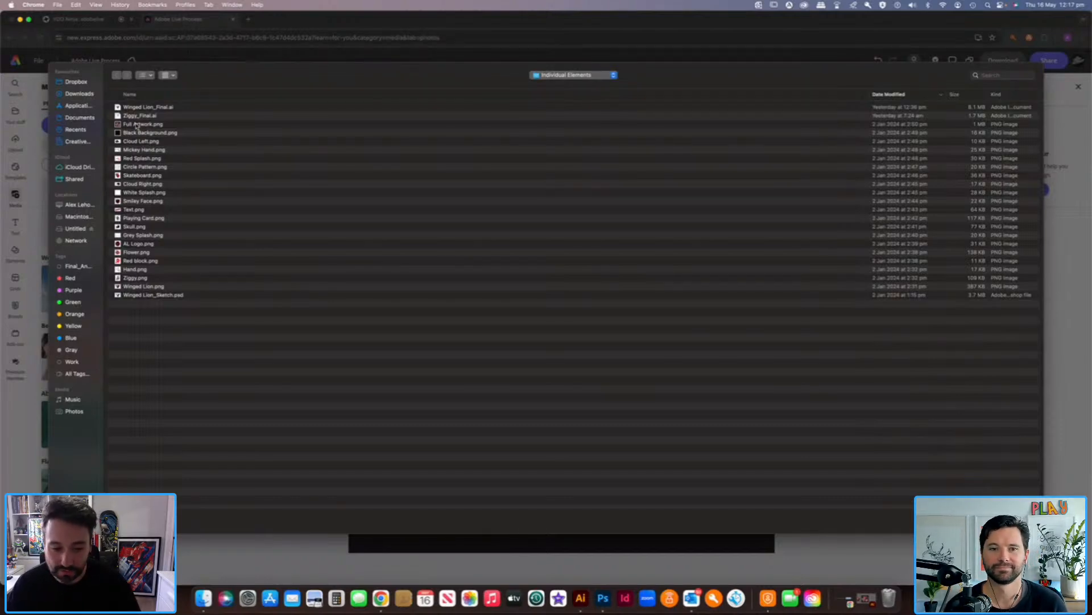
click(159, 176)
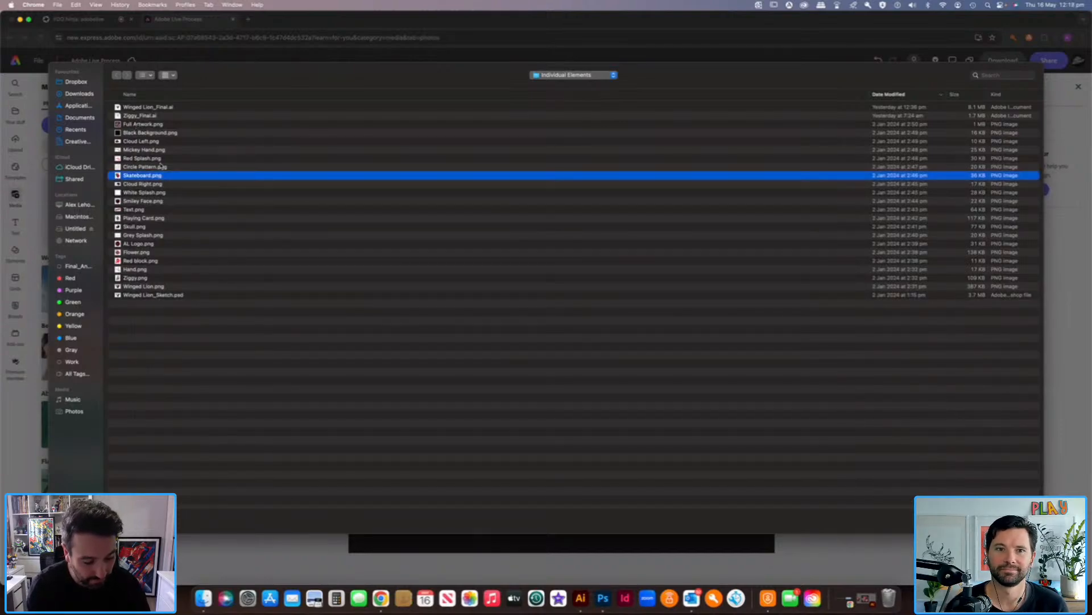
key(Return)
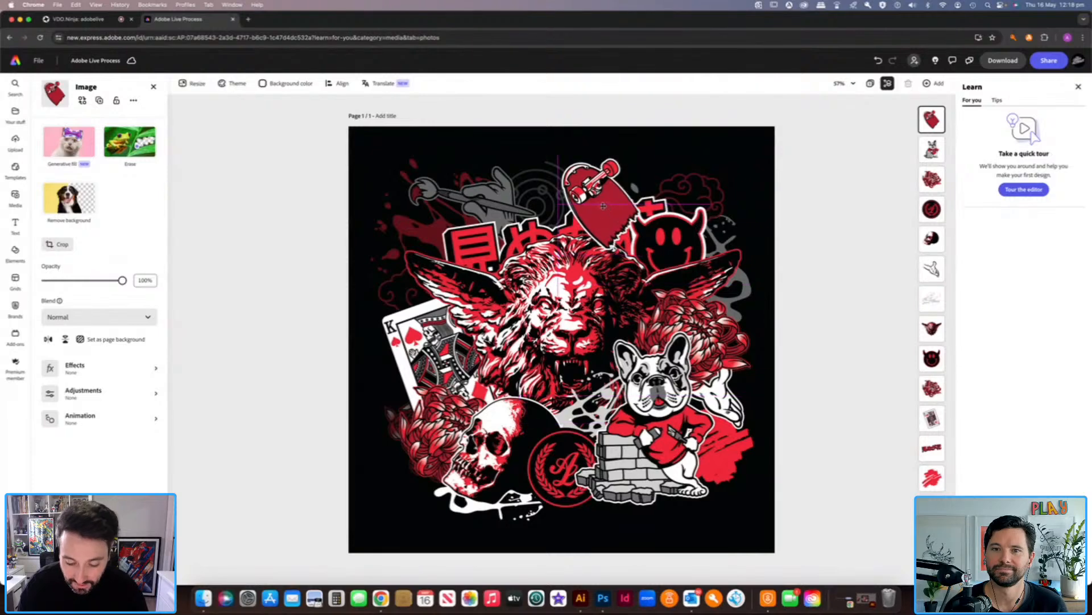
drag(934, 137, 932, 449)
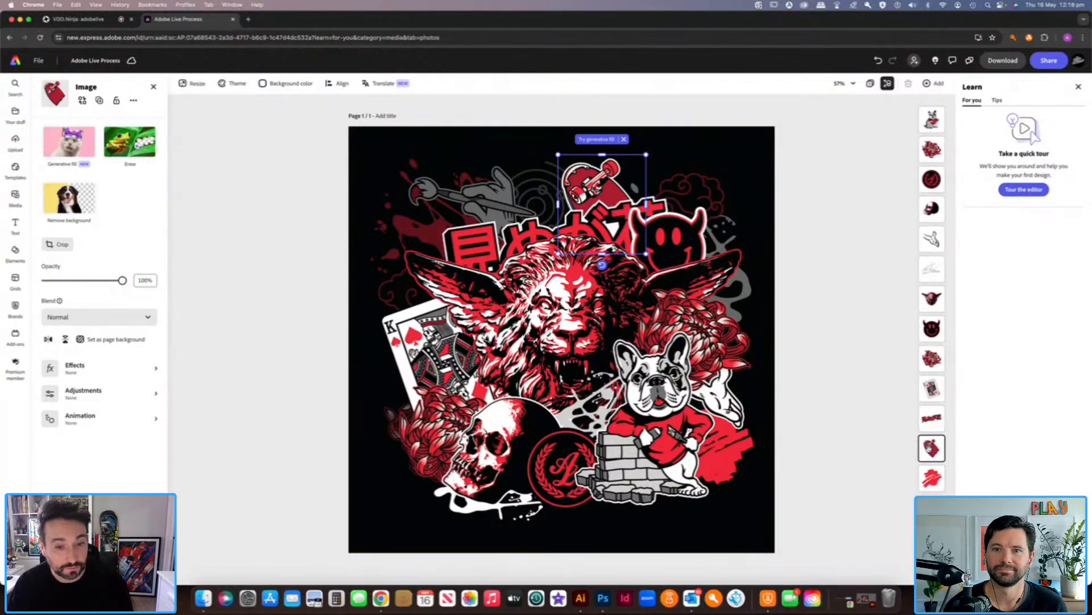
click(203, 178)
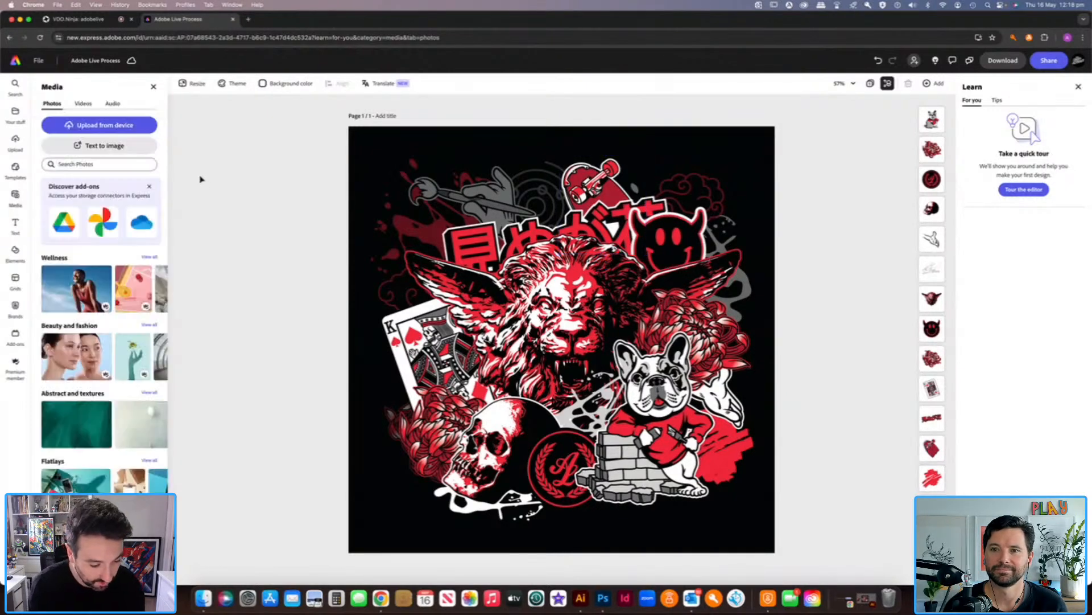
Upload Cloud Left.png, align it with the faded cloud above the playing card, and layer it between the playing card and the lettering.
click(129, 127)
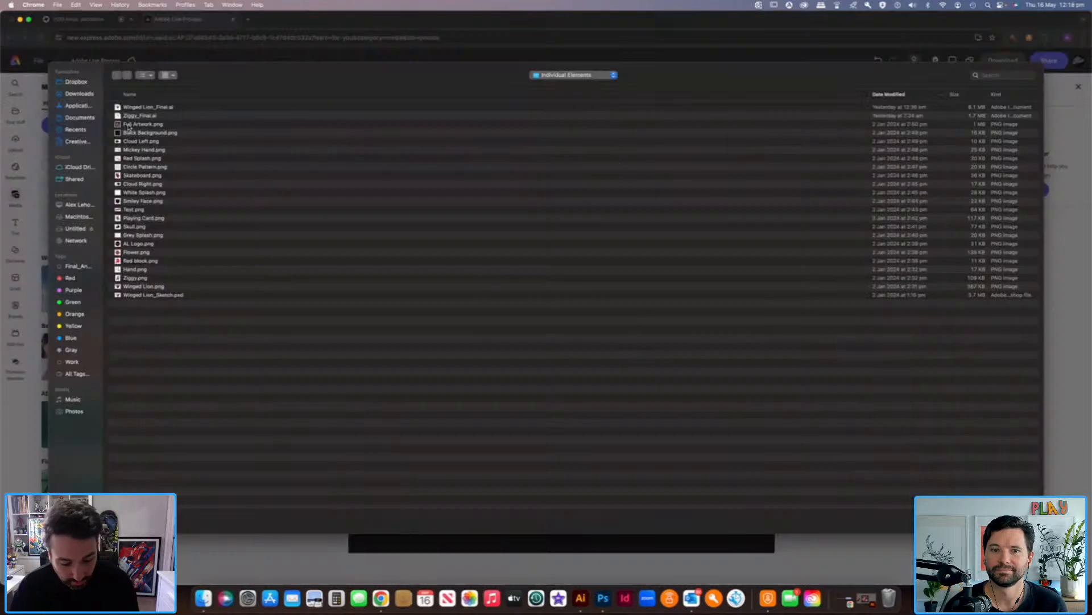
click(157, 185)
click(158, 142)
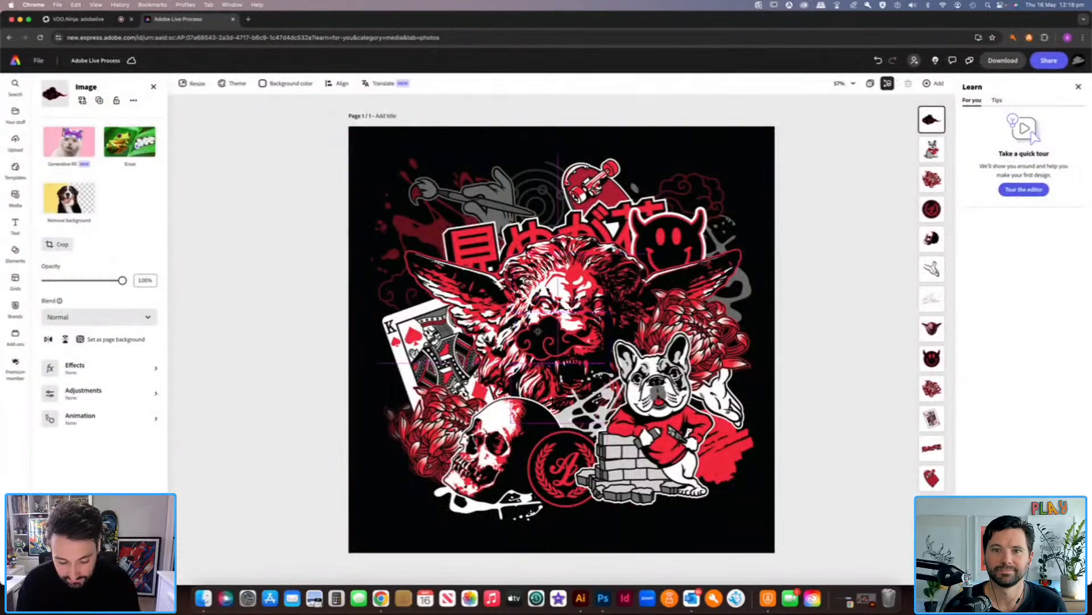
drag(420, 293, 418, 296)
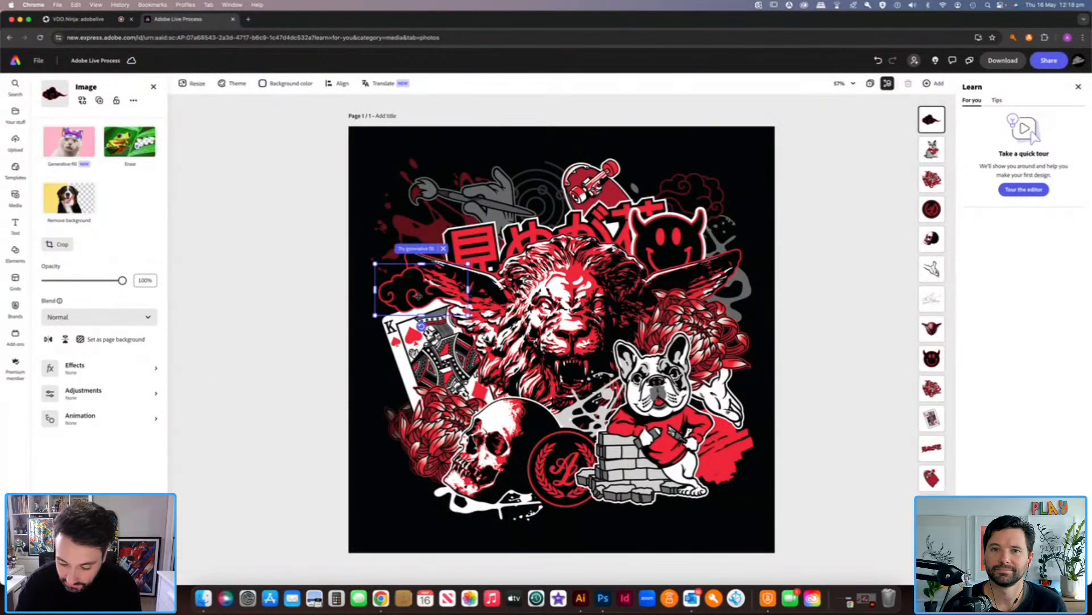
drag(936, 124, 939, 425)
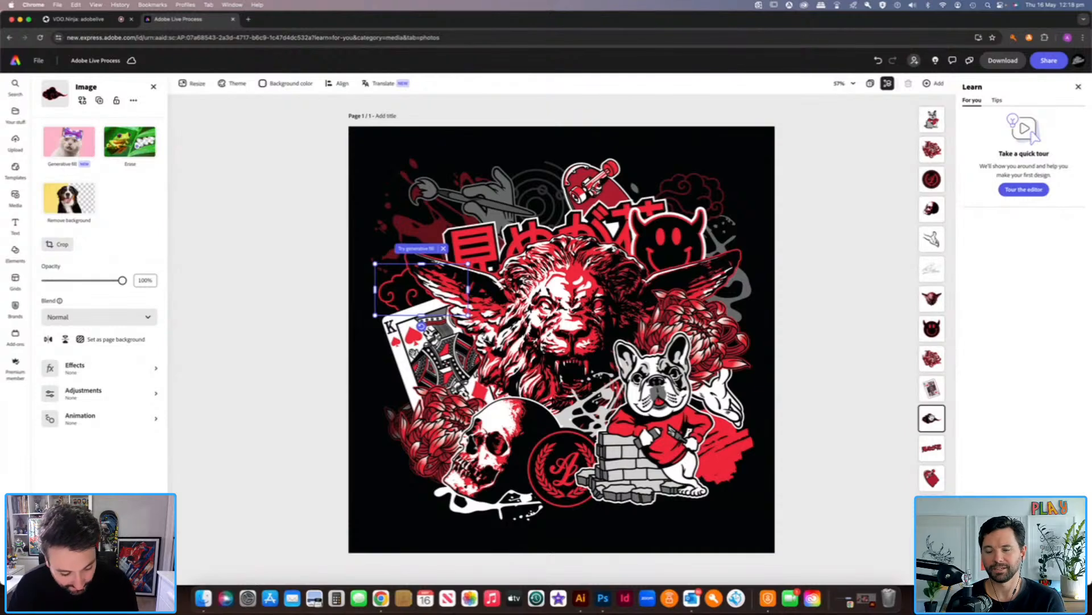
click(276, 239)
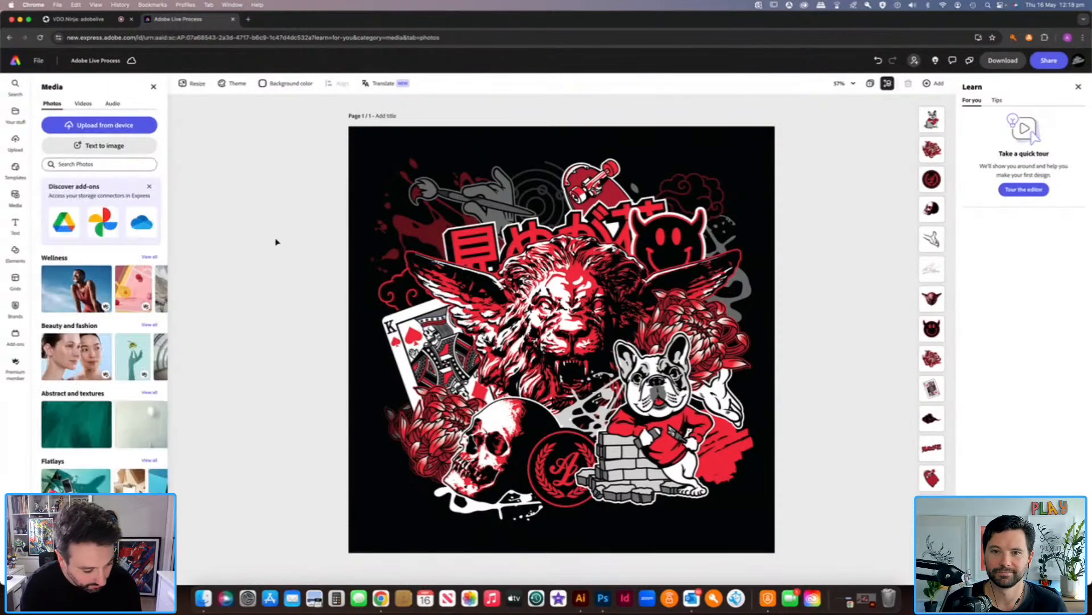
Upload Red Splash.png, align it with the faded red splatter beside the lettering, and layer it between the lettering and the skateboard.
click(125, 124)
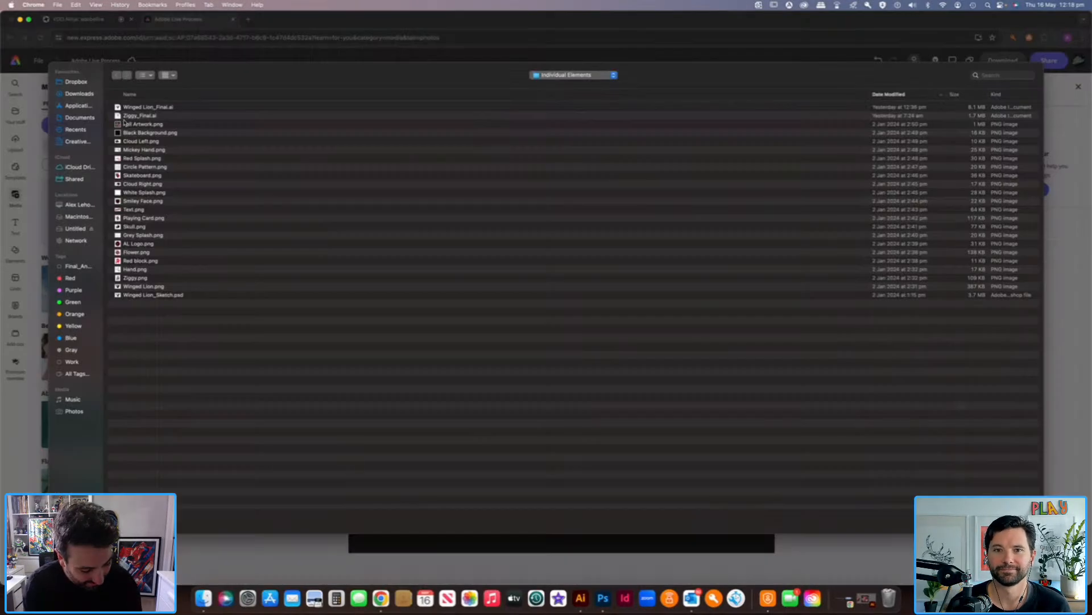
click(158, 160)
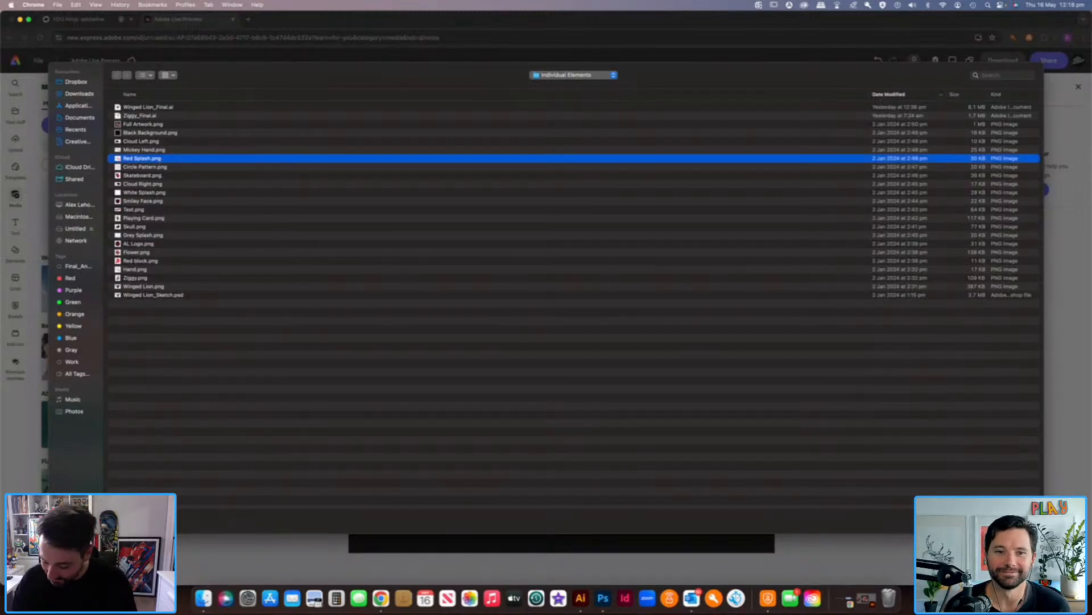
click(1016, 519)
drag(562, 341, 452, 235)
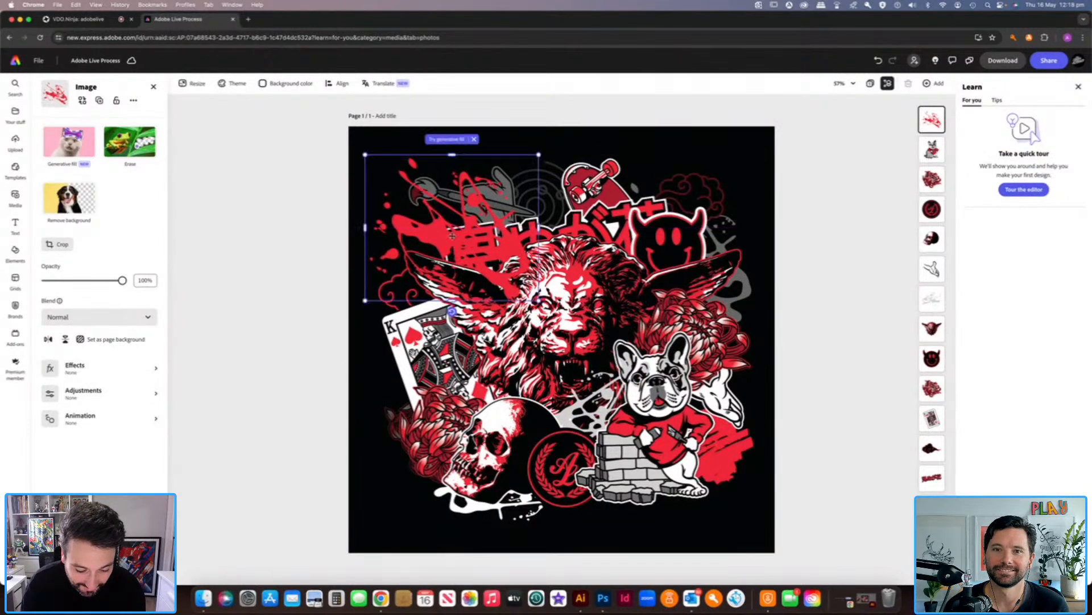
drag(933, 122, 934, 478)
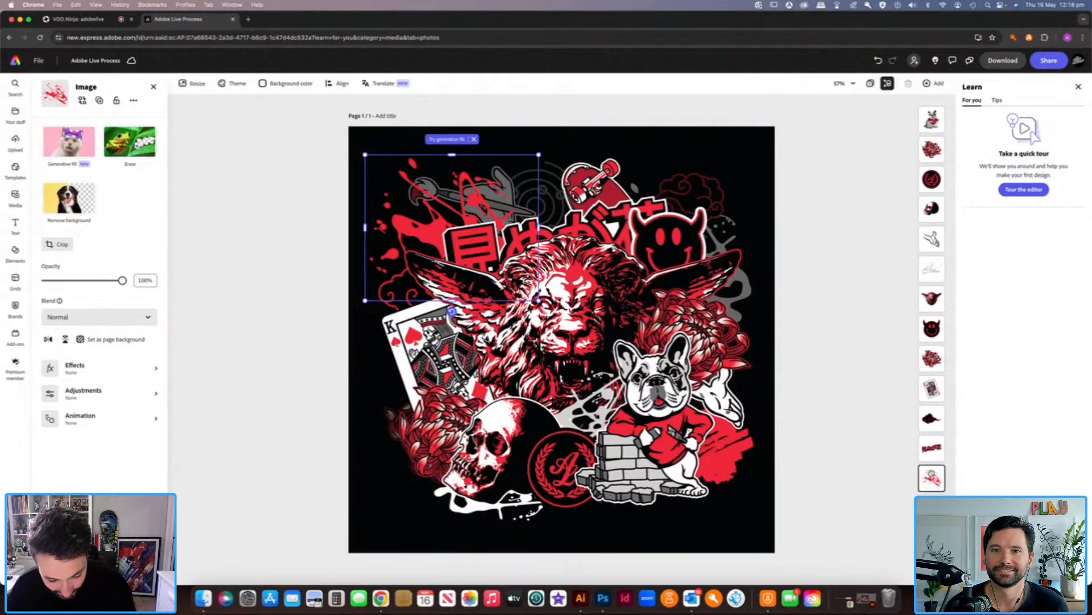
click(217, 192)
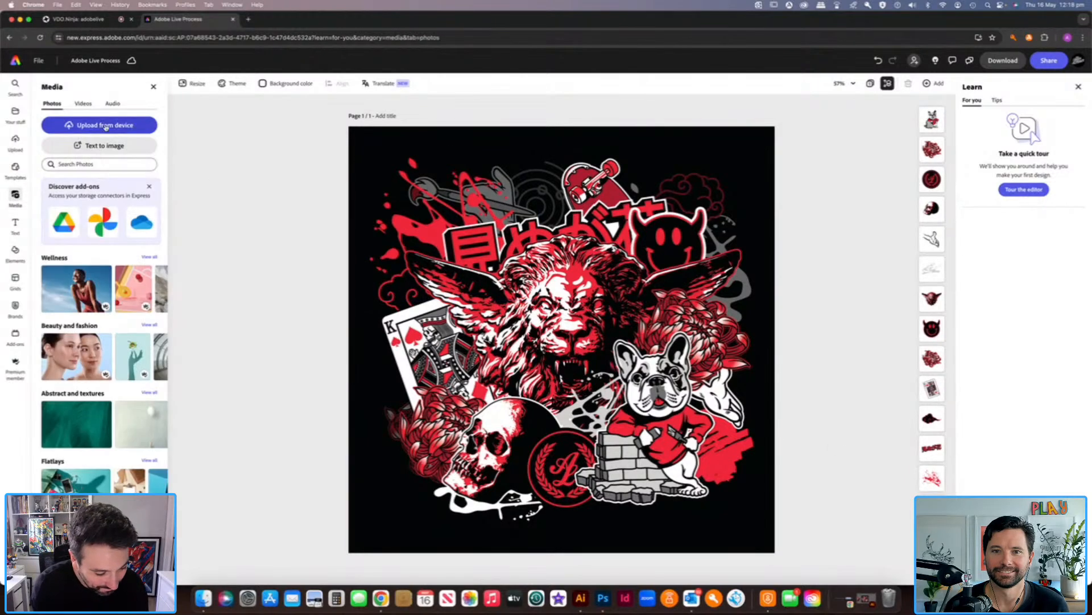
Upload Mickey Hand.png, align it with the faded hand holding the paintbrush, and layer it between the lettering and the red splash.
click(106, 126)
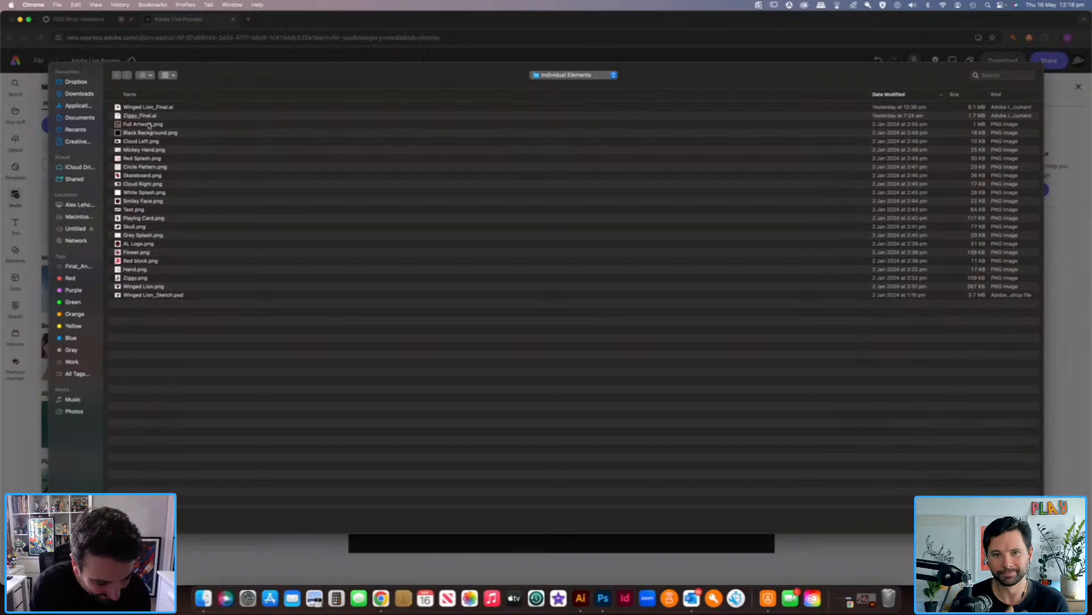
click(152, 150)
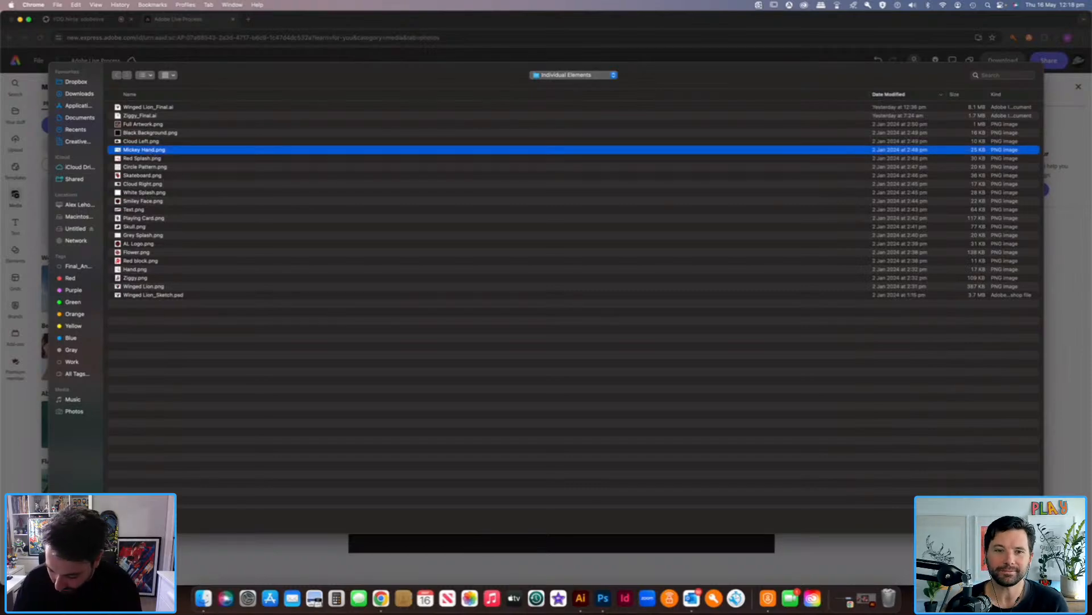
key(Return)
drag(593, 351, 500, 209)
drag(933, 122, 933, 477)
click(849, 450)
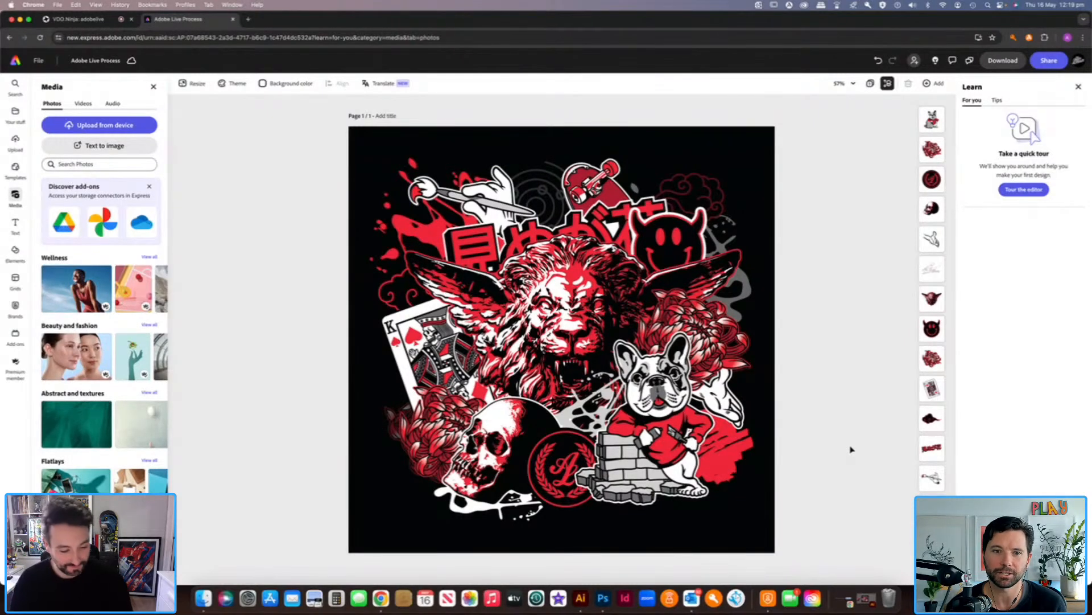
Upload Circle Pattern.png, align it with the faded circles beside the skateboard, and layer it between the red scribble and the faded guide.
click(142, 127)
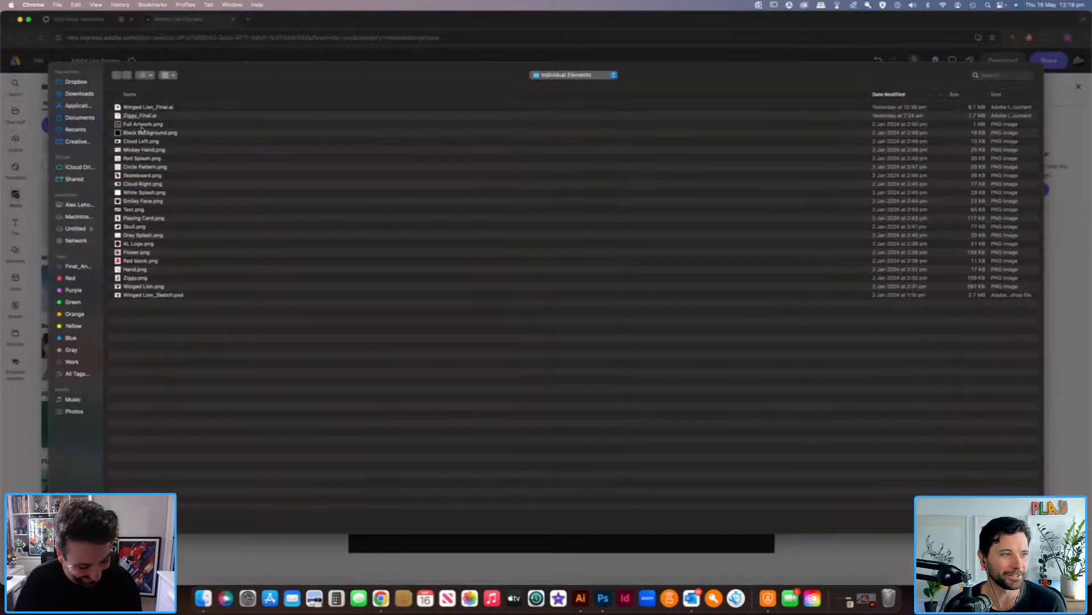
click(164, 168)
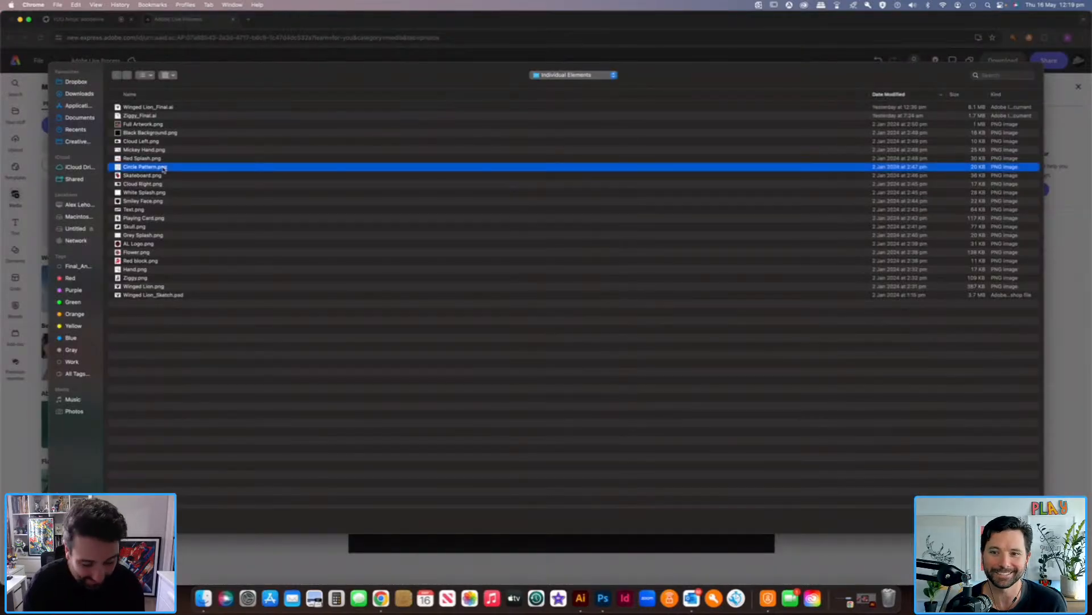
key(Return)
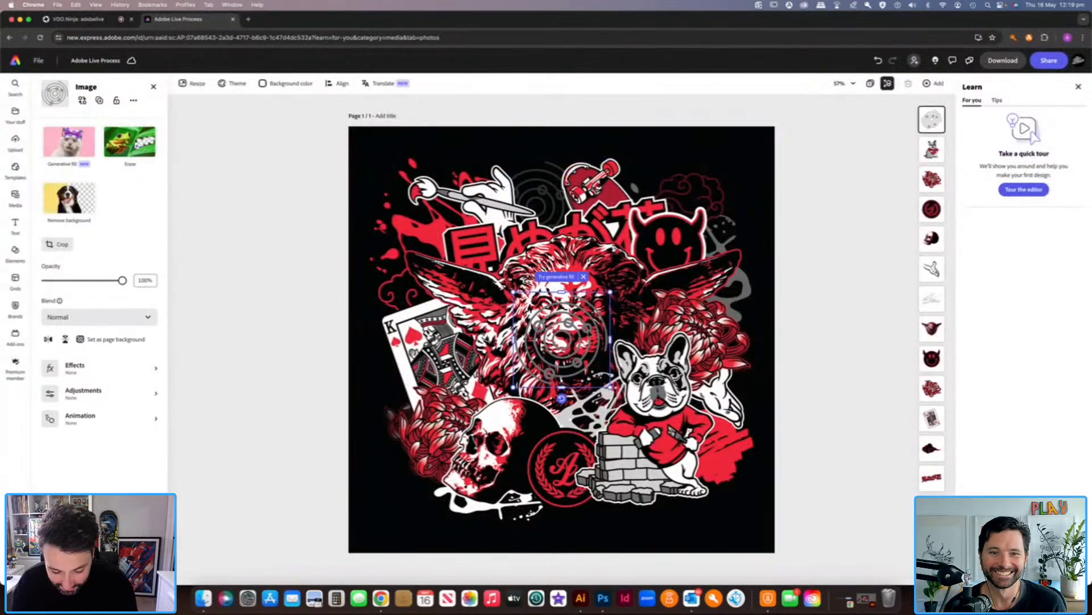
drag(562, 336, 537, 200)
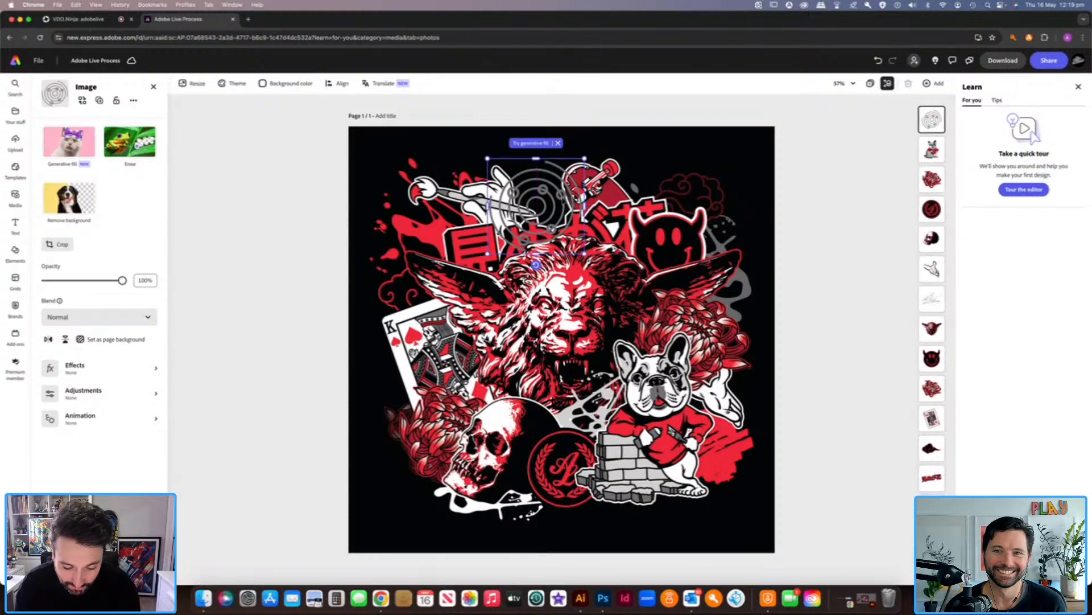
drag(932, 119, 933, 493)
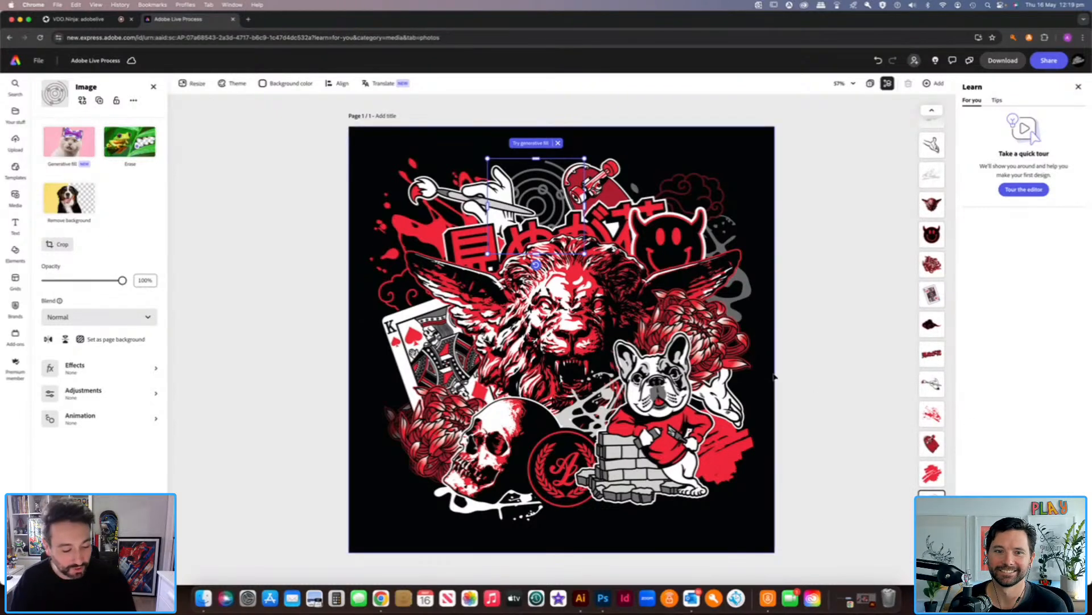
click(288, 246)
click(97, 125)
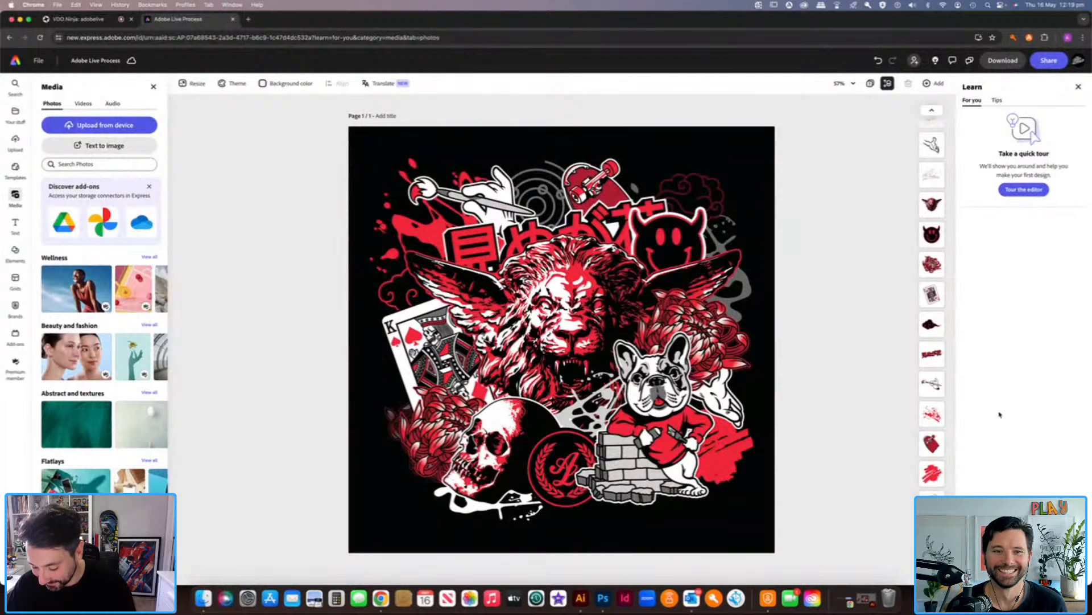
scroll(932, 310, down, 2)
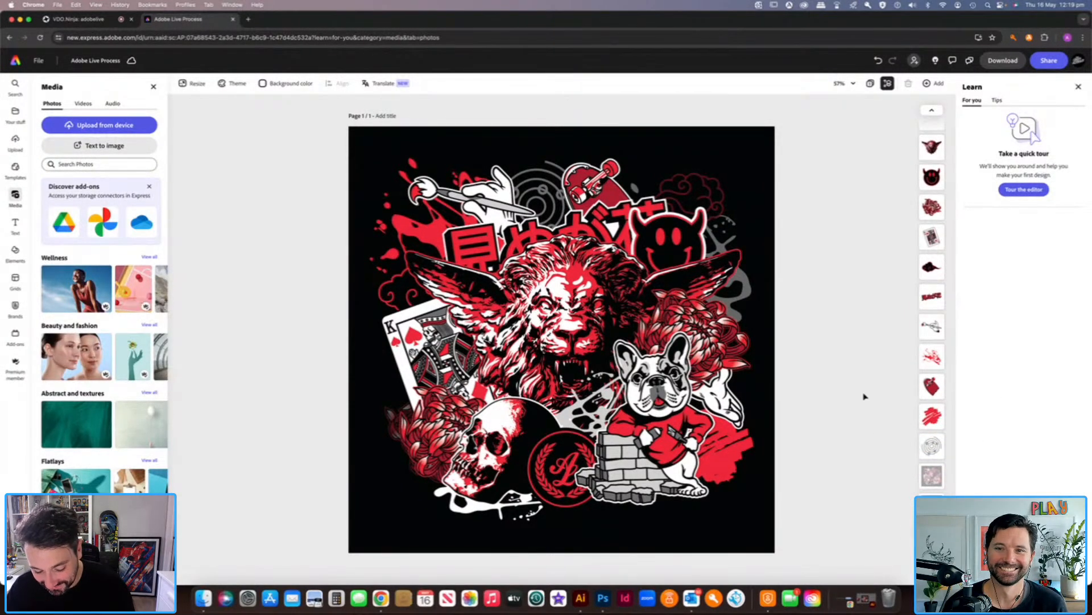
click(136, 126)
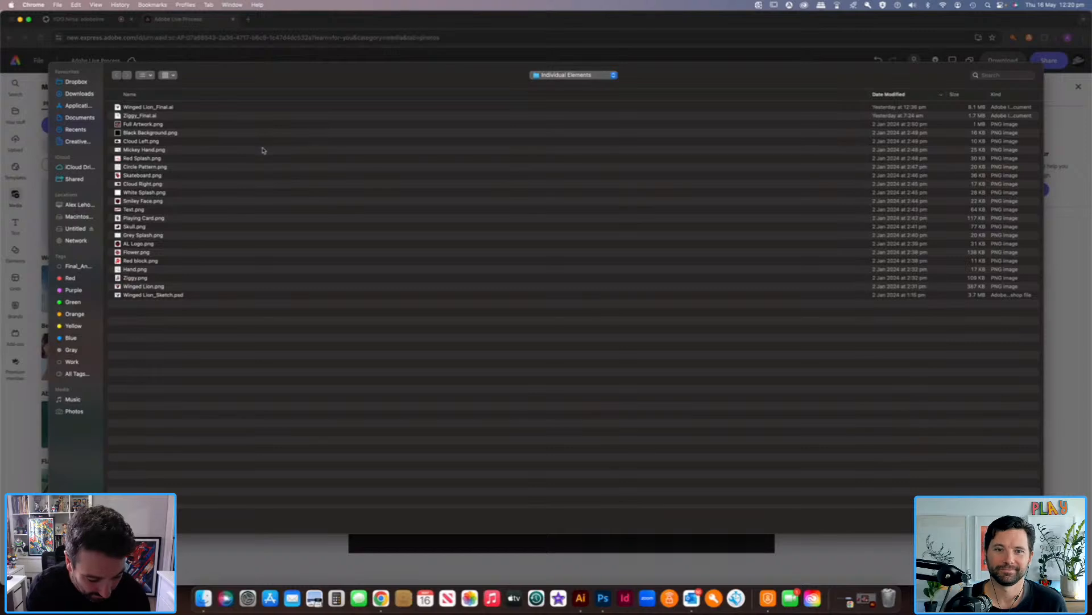
click(160, 234)
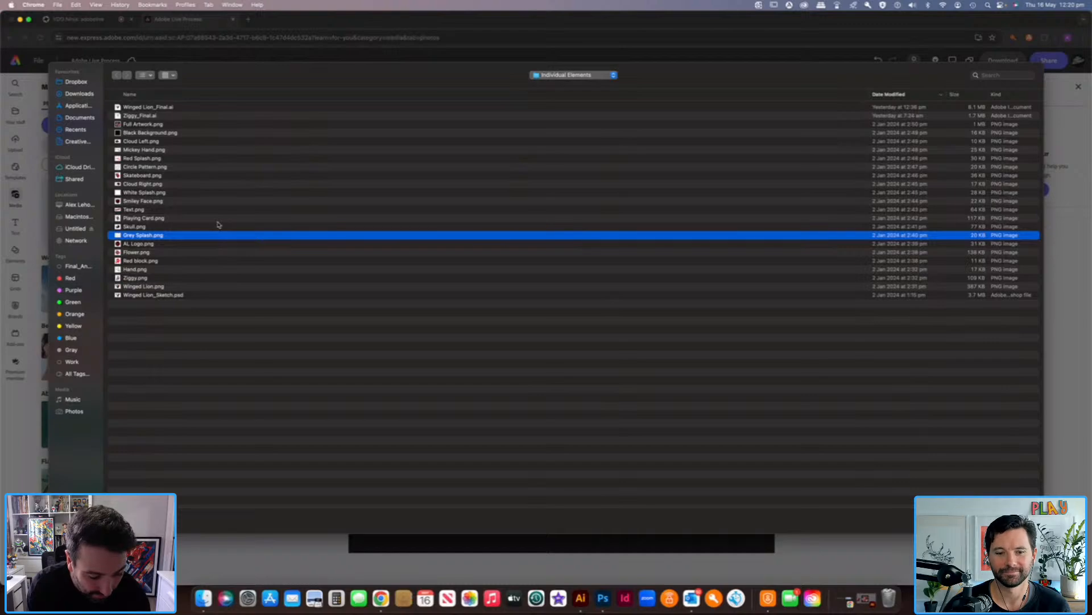
click(161, 150)
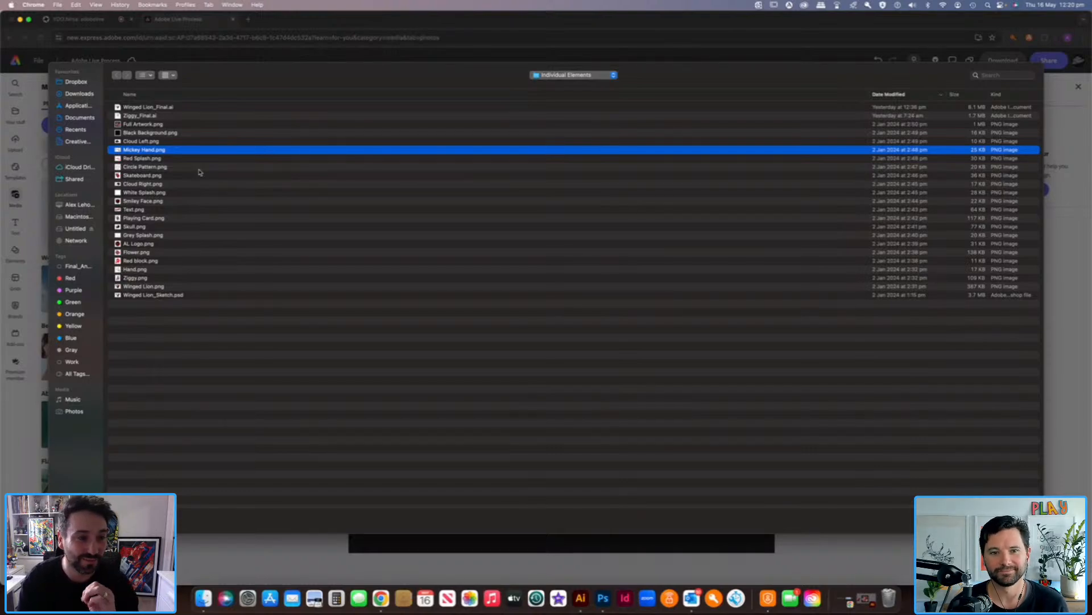
key(Escape)
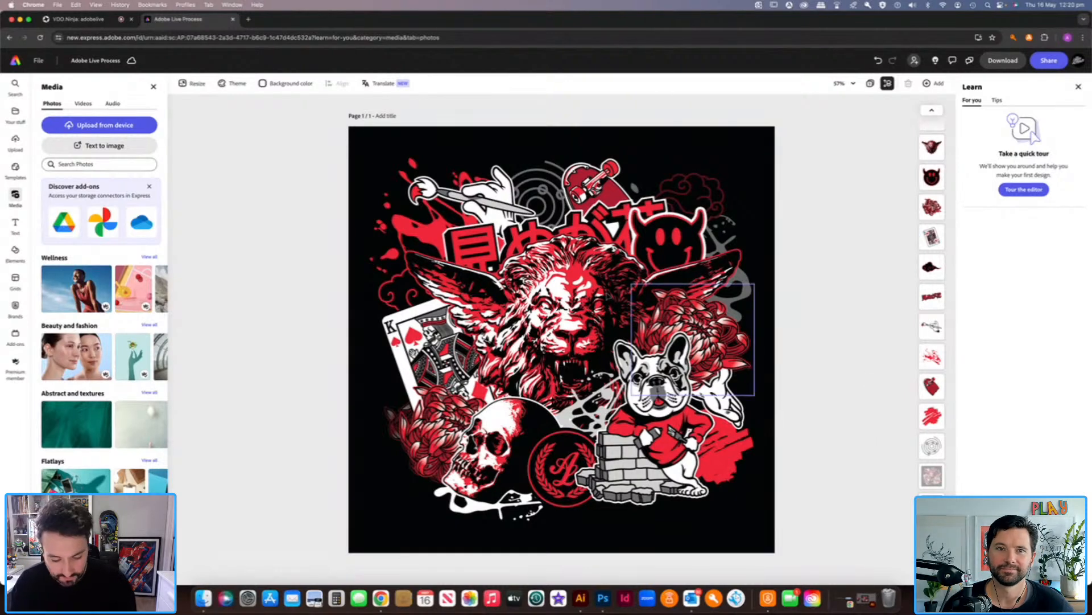
Apply the Flicker looping animation to the winged lion.
click(530, 338)
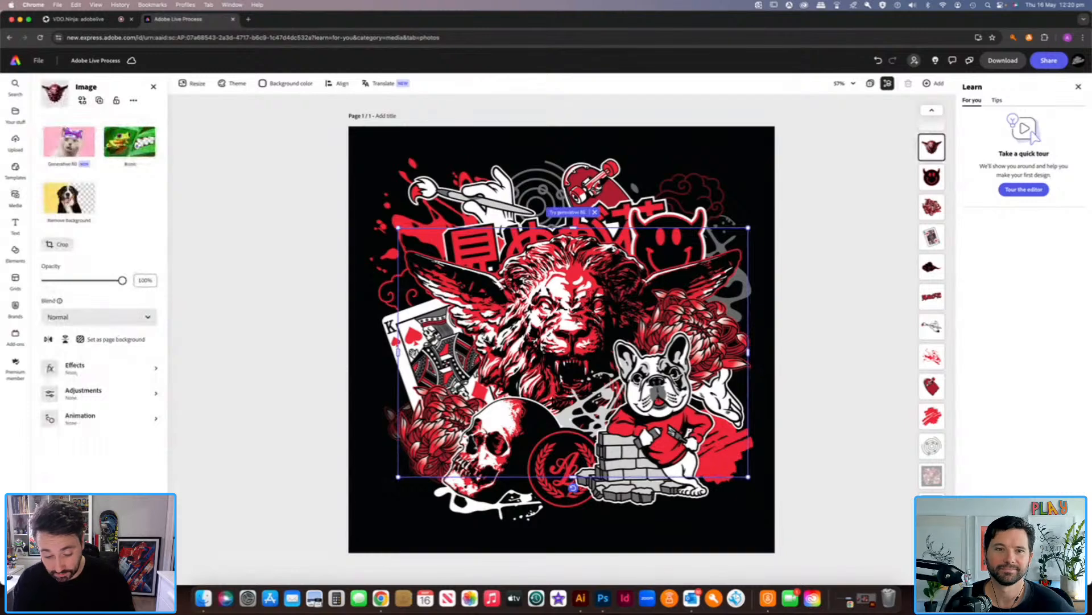
click(468, 242)
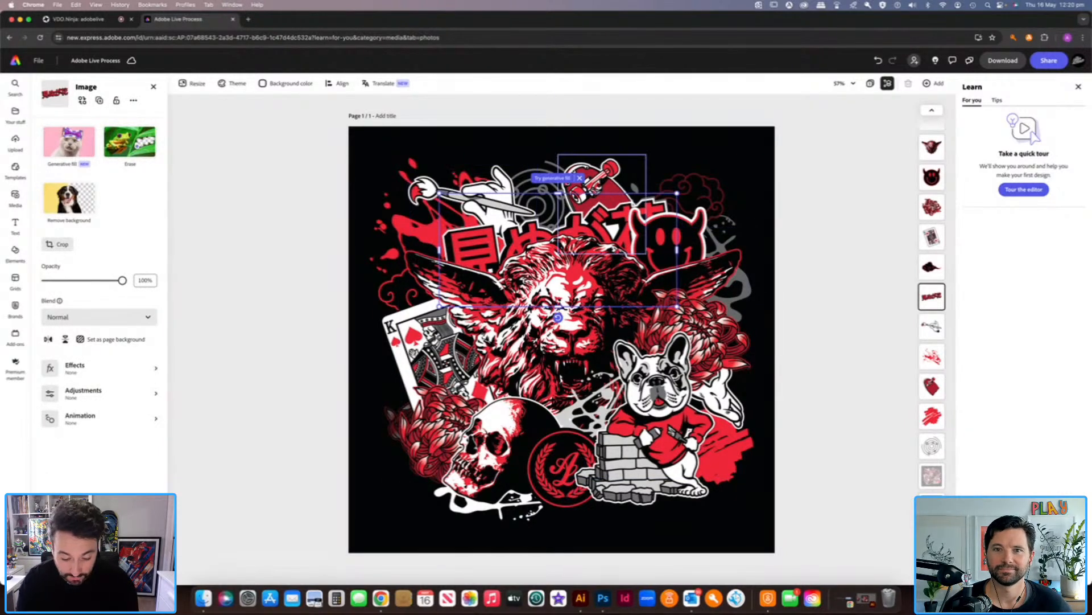
click(648, 419)
click(569, 362)
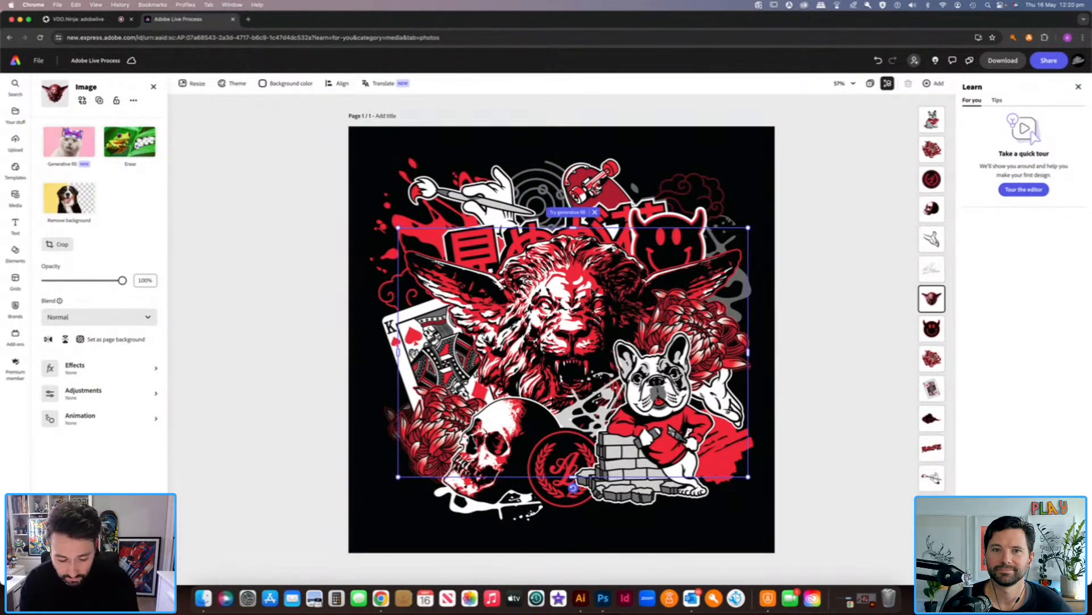
click(81, 419)
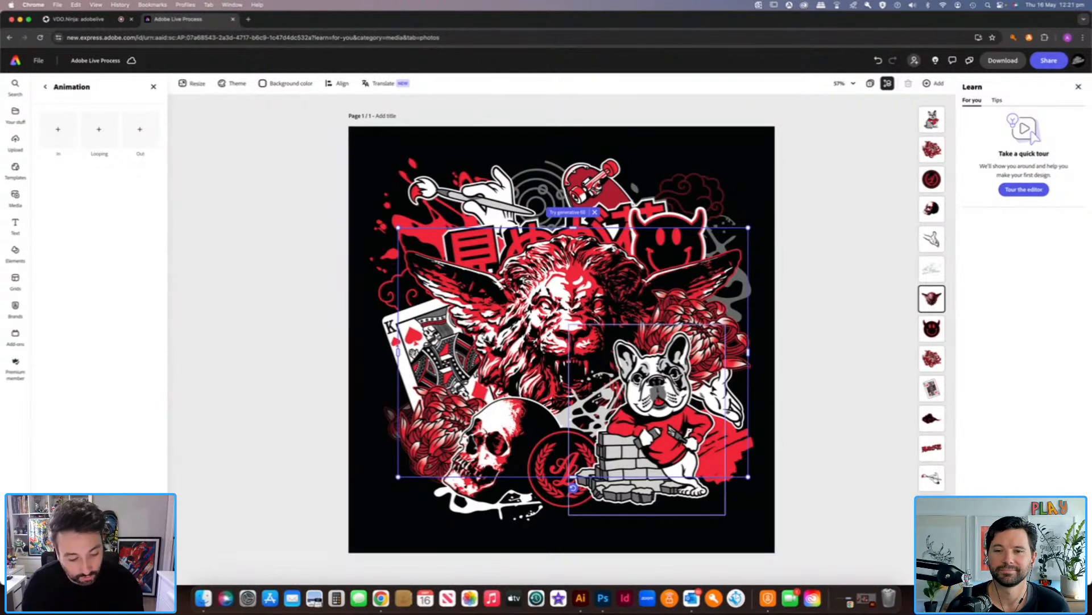
click(102, 136)
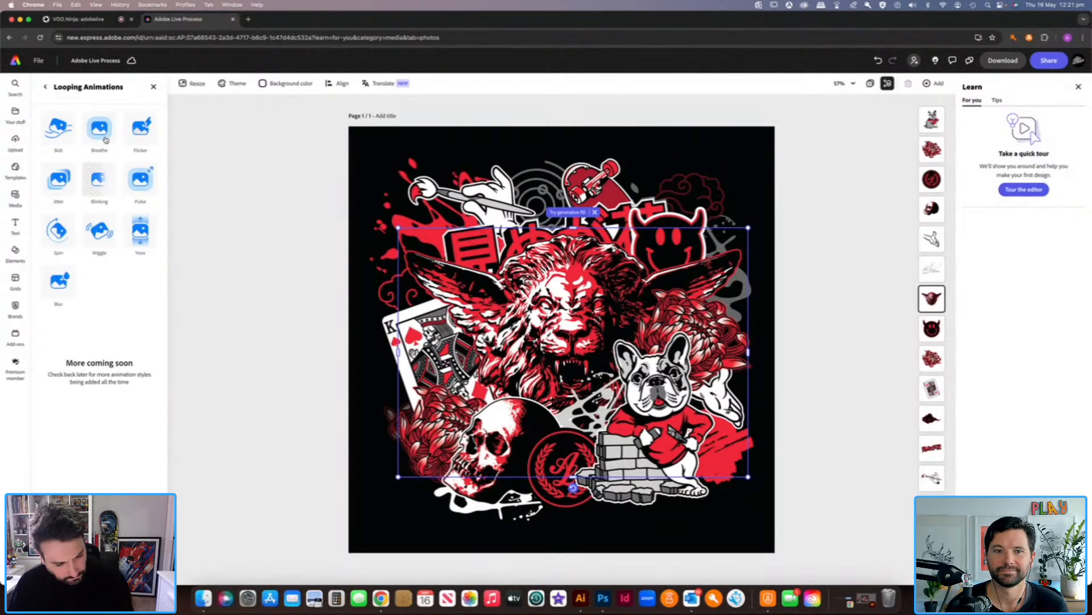
click(142, 135)
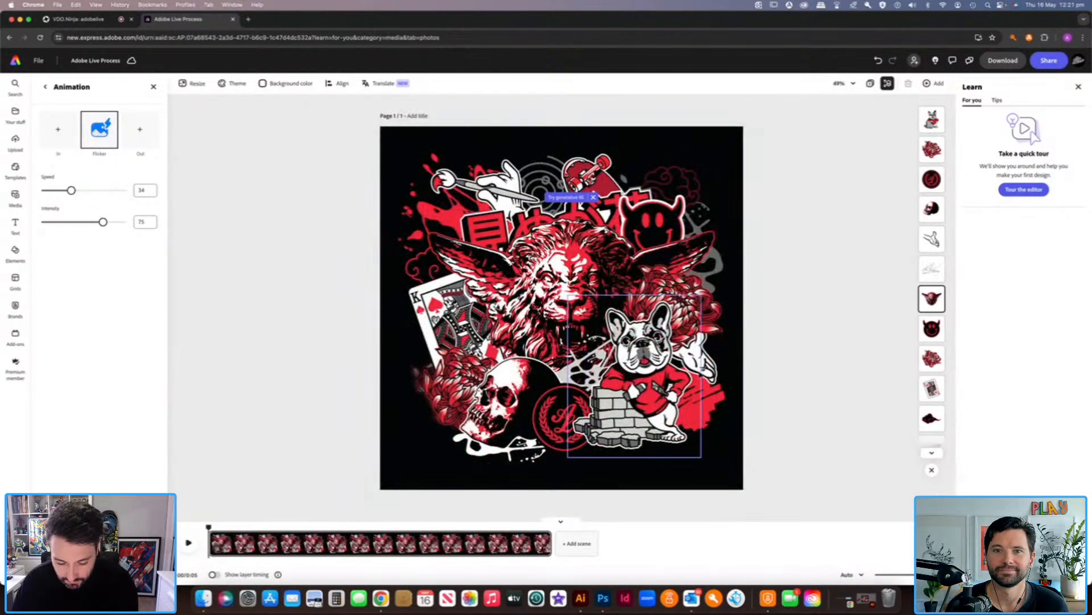
Set the winged lion's Flicker speed to 74 and intensity to 65, previewing the scene while adjusting.
click(188, 543)
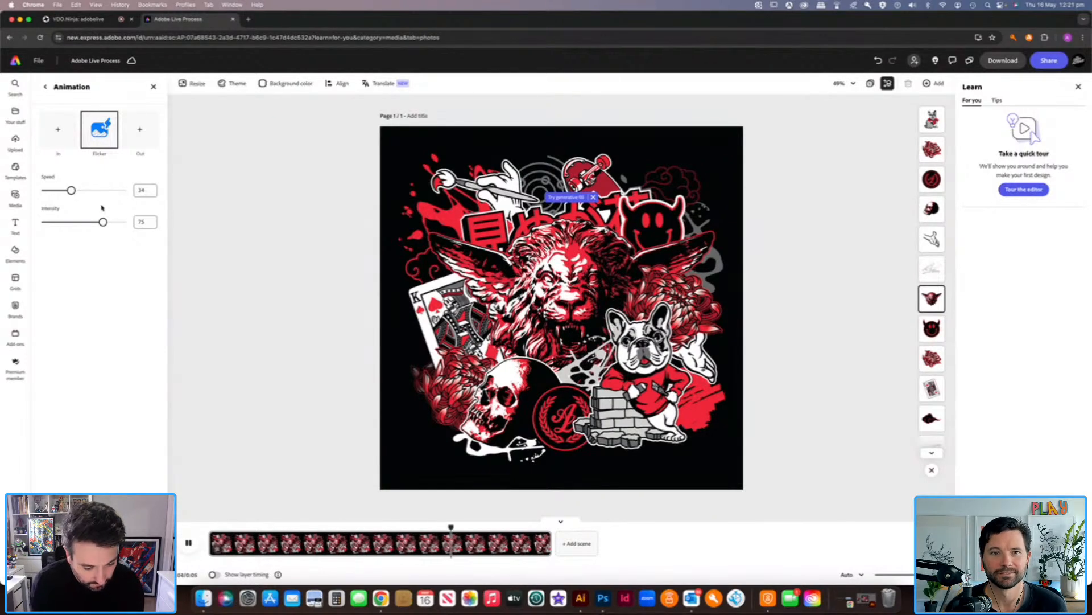
drag(71, 190, 102, 190)
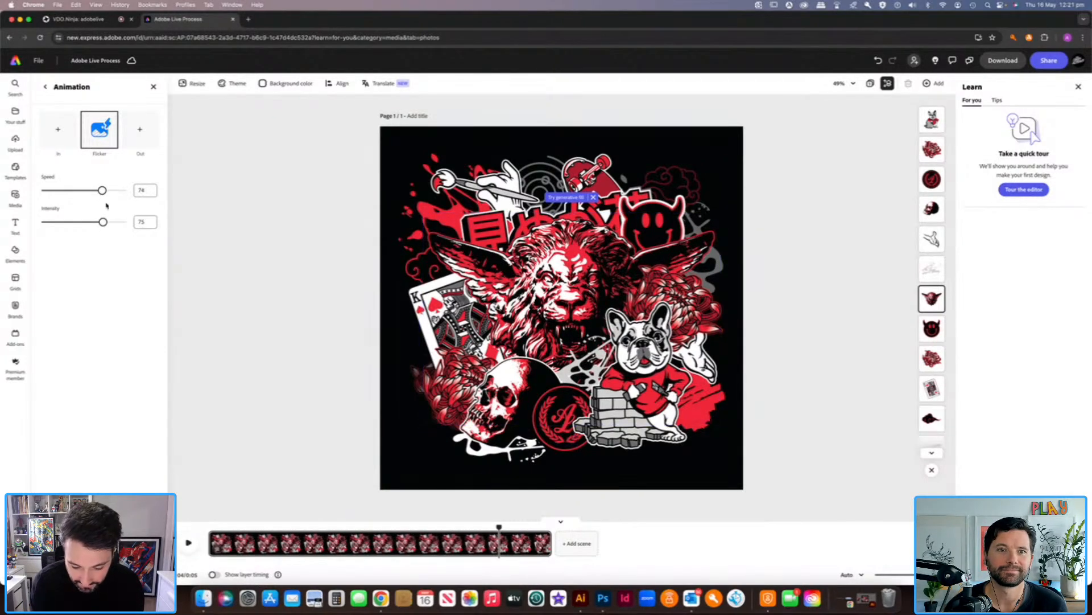
click(189, 542)
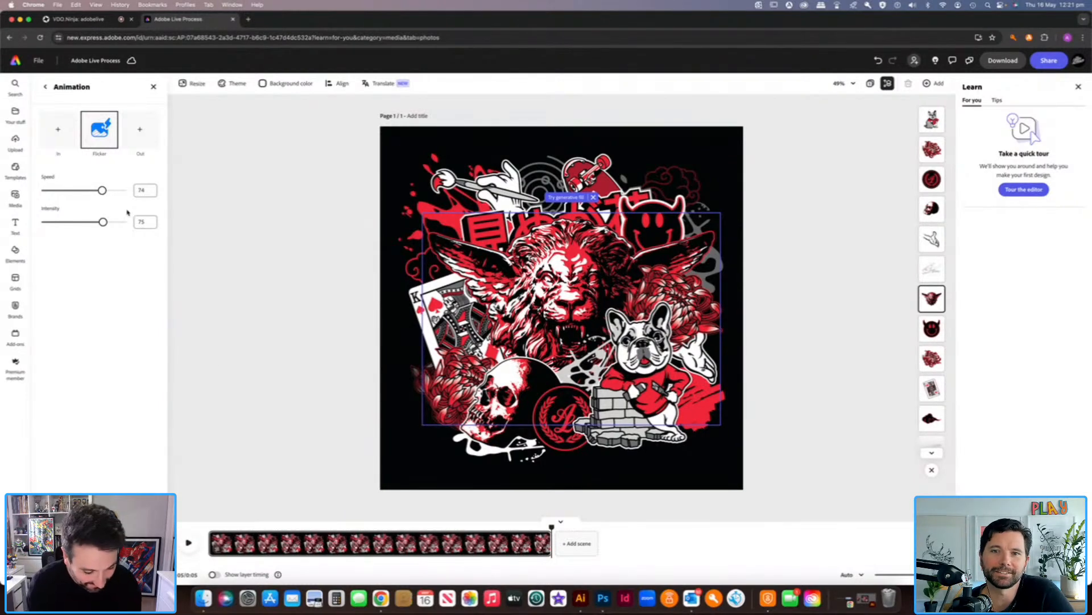
click(190, 542)
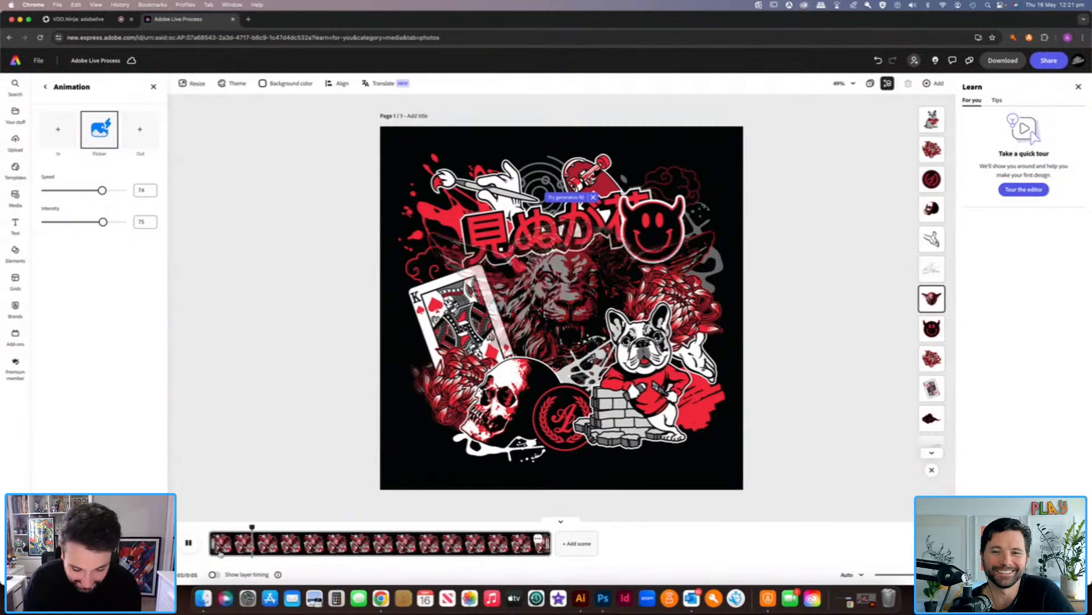
mouse_move(103, 222)
mouse_down()
mouse_move(75, 222)
mouse_move(112, 222)
mouse_move(95, 222)
mouse_up()
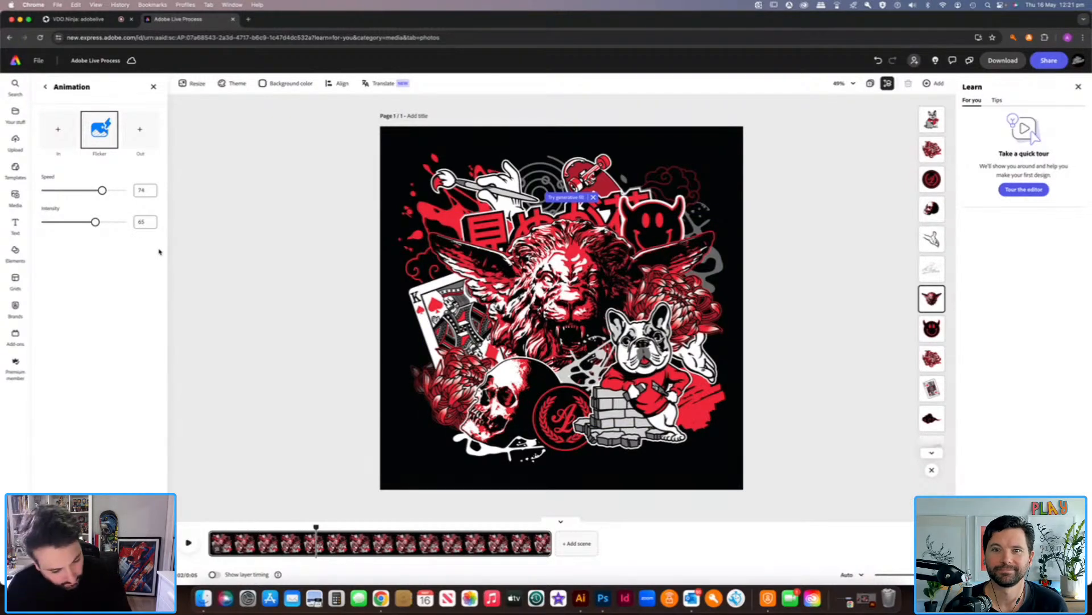
Replace the winged lion's Flicker effect with the Jitter looping animation.
click(100, 129)
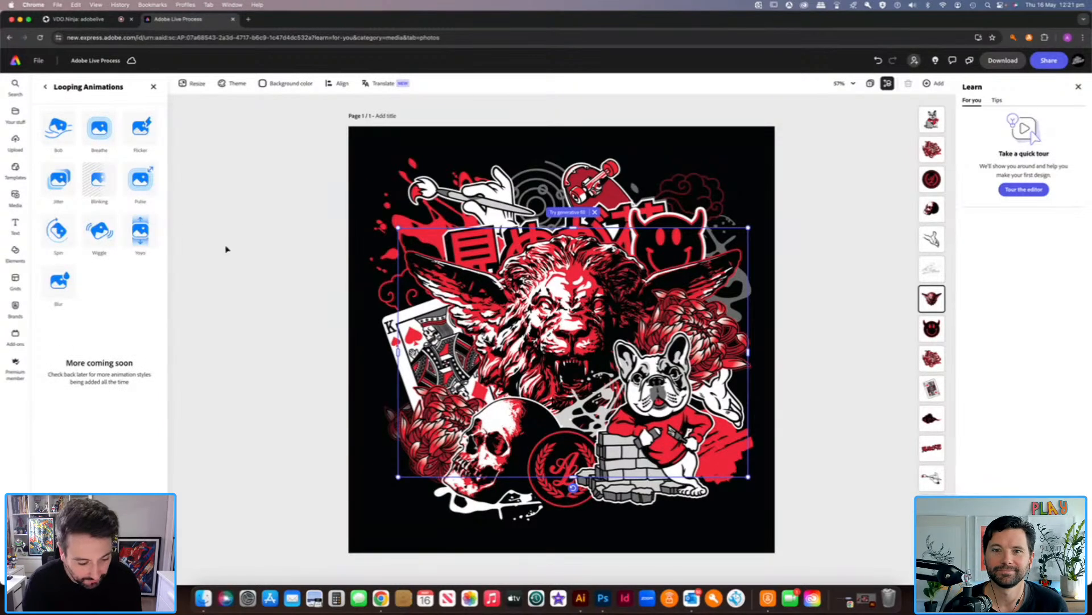
click(61, 181)
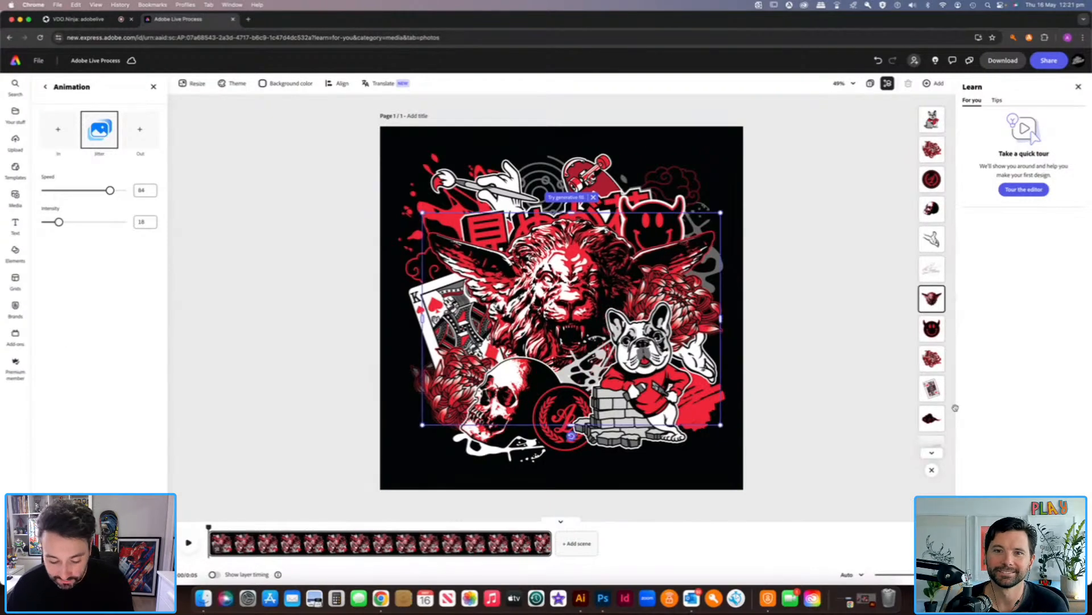
Apply the Spin looping animation to the round red emblem, with intensity 23 and a counterclockwise direction.
click(559, 411)
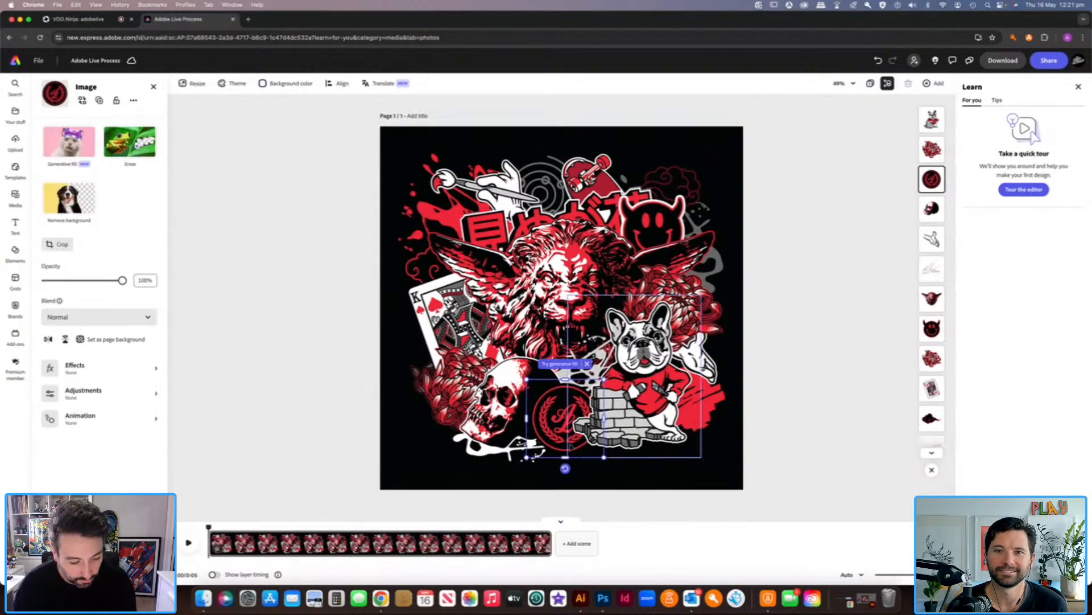
click(87, 420)
click(99, 131)
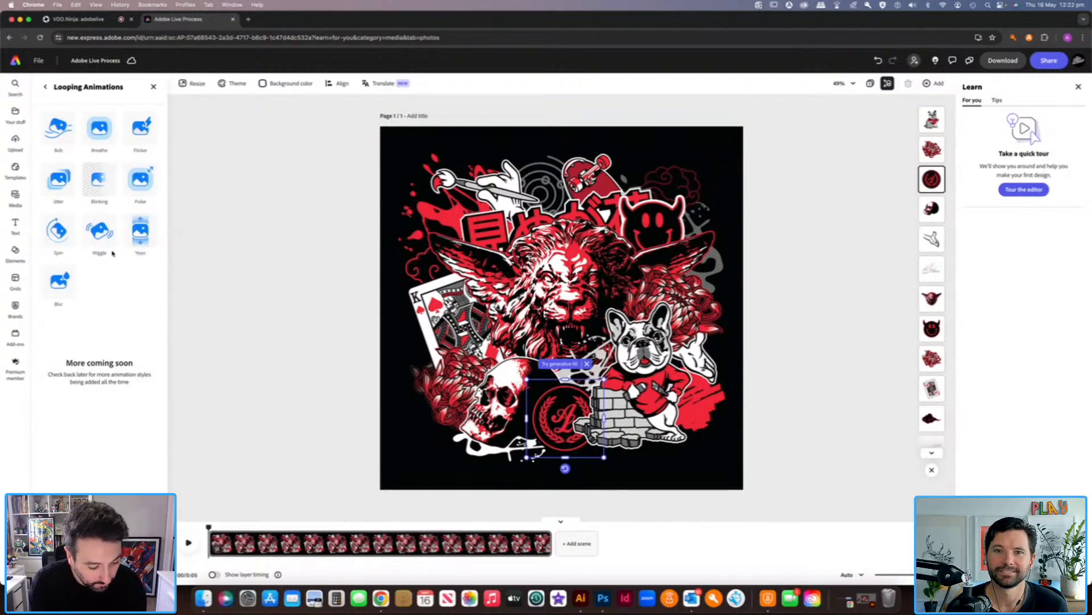
click(57, 232)
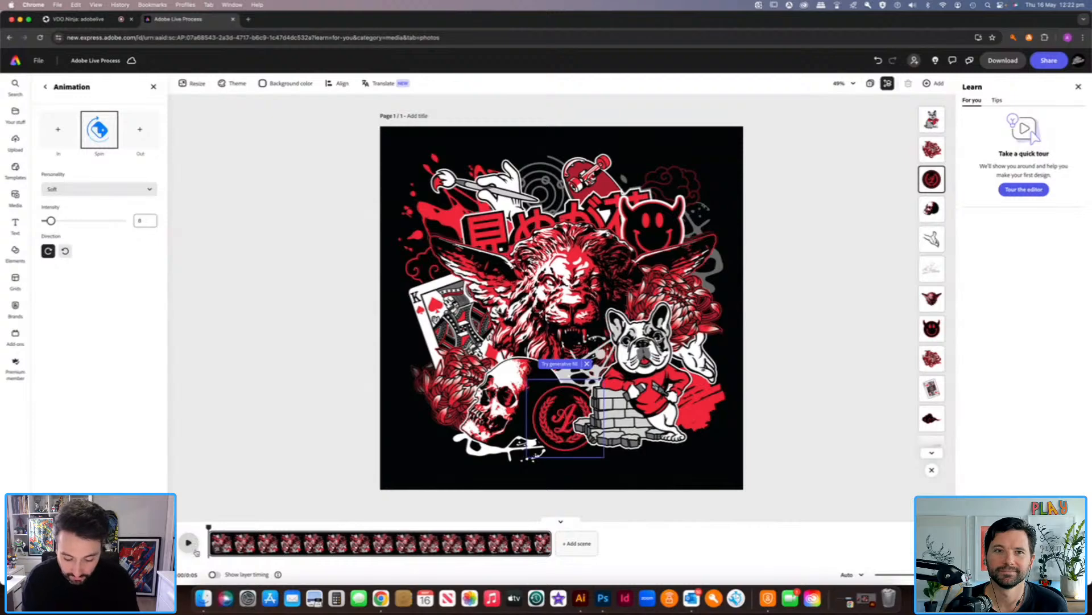
click(194, 549)
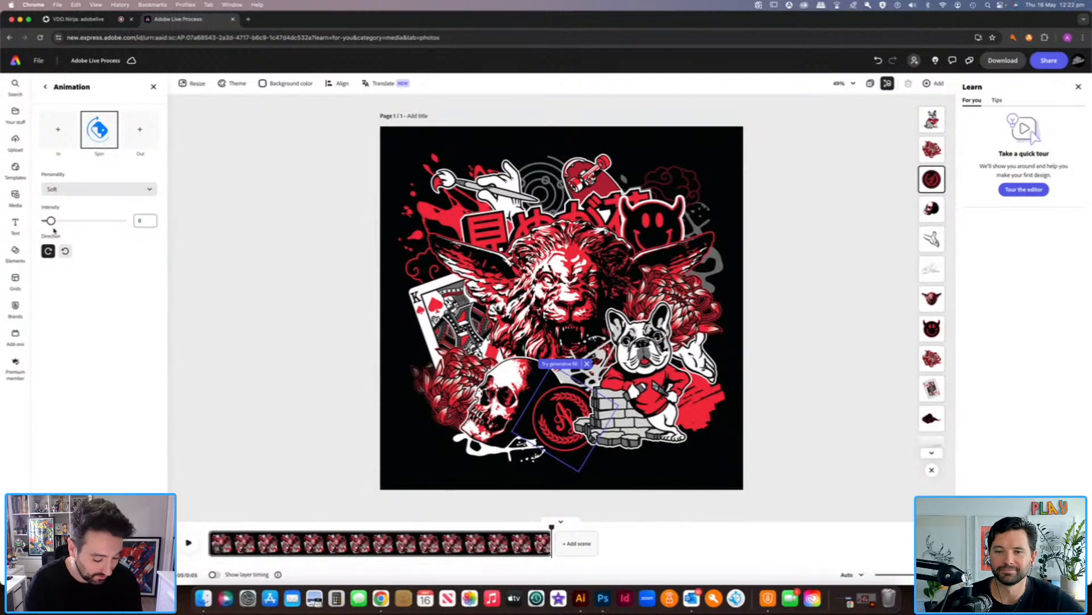
drag(51, 221, 75, 221)
click(64, 250)
drag(74, 220, 62, 221)
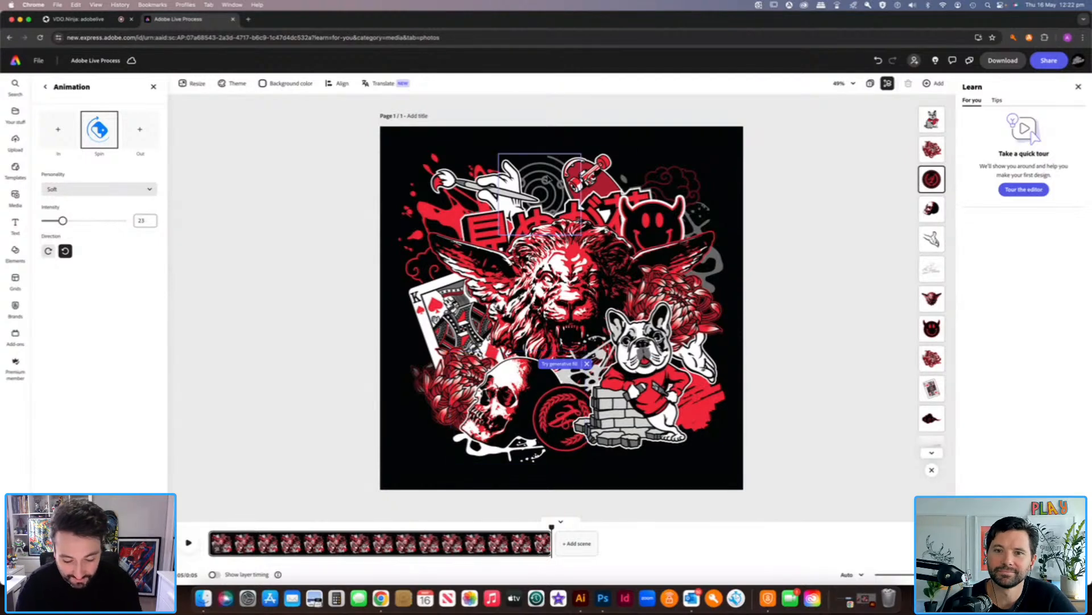
Apply the Spin looping animation to the circle pattern beside the skateboard, keeping its default settings.
click(548, 181)
click(87, 419)
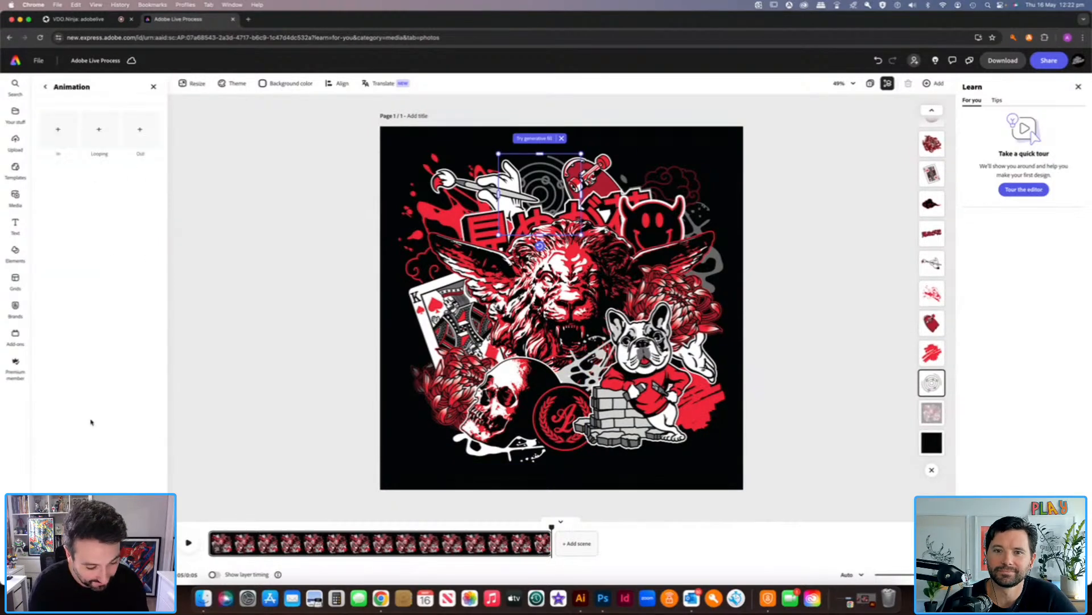
click(100, 136)
click(54, 233)
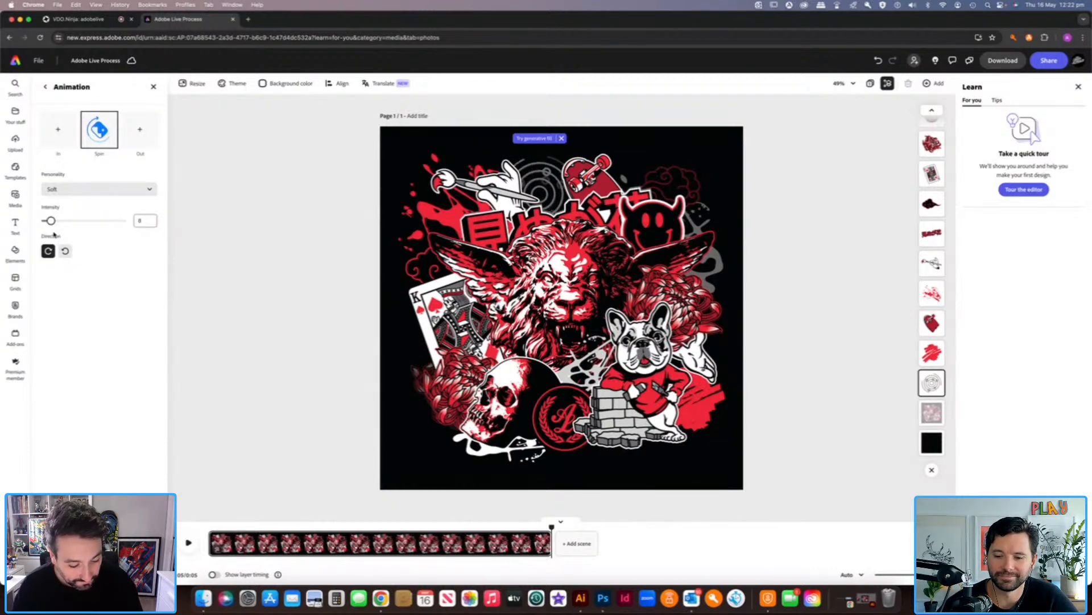
click(855, 398)
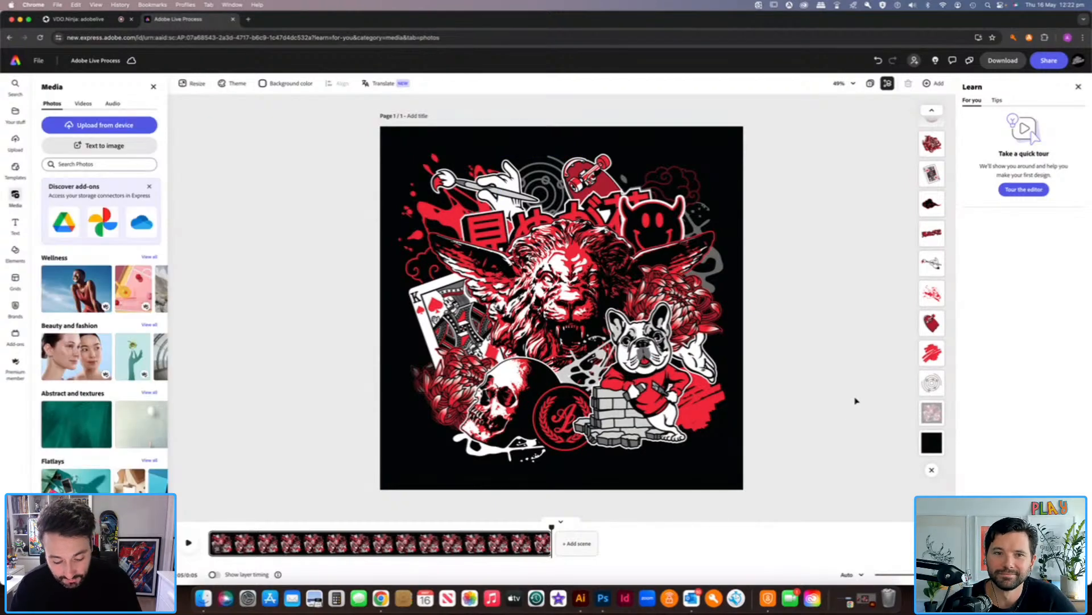
Apply the Yoyo looping animation to the playing cards with speed 35, and preview the scene.
click(569, 308)
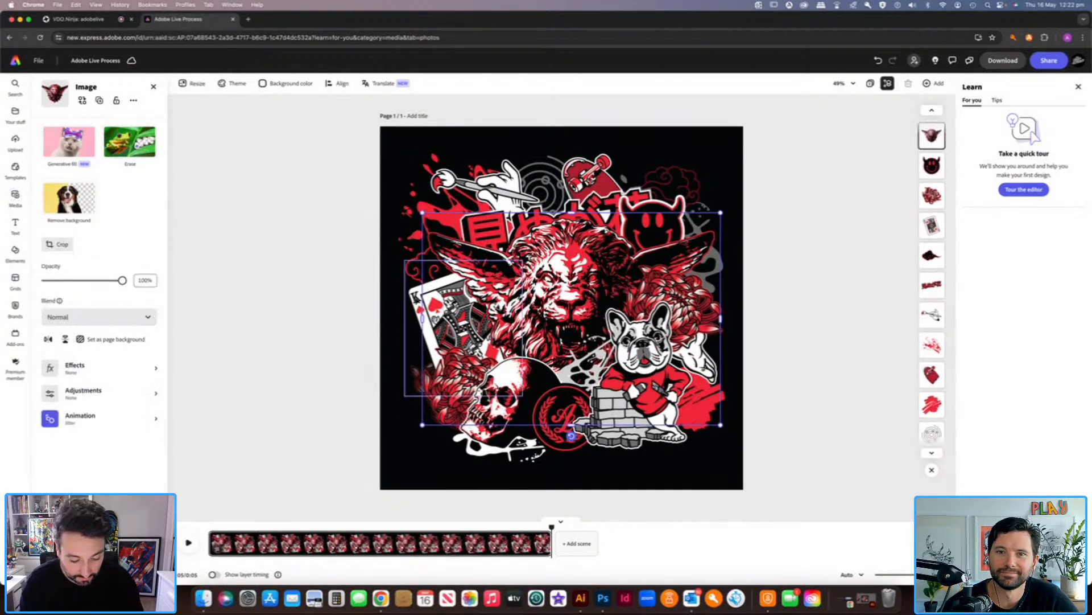
click(438, 313)
click(85, 417)
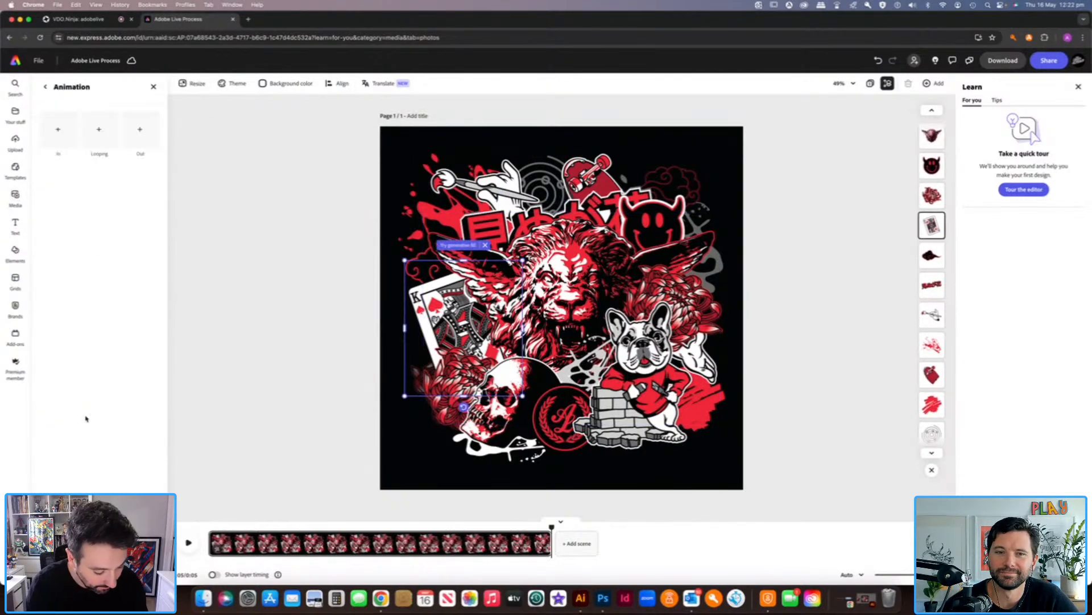
click(100, 142)
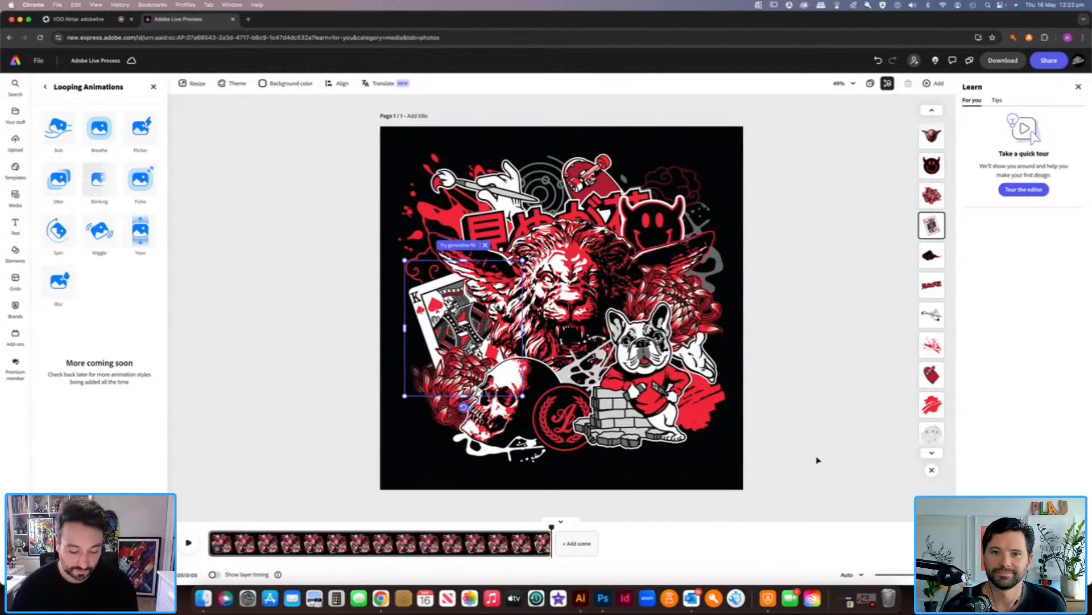
click(140, 233)
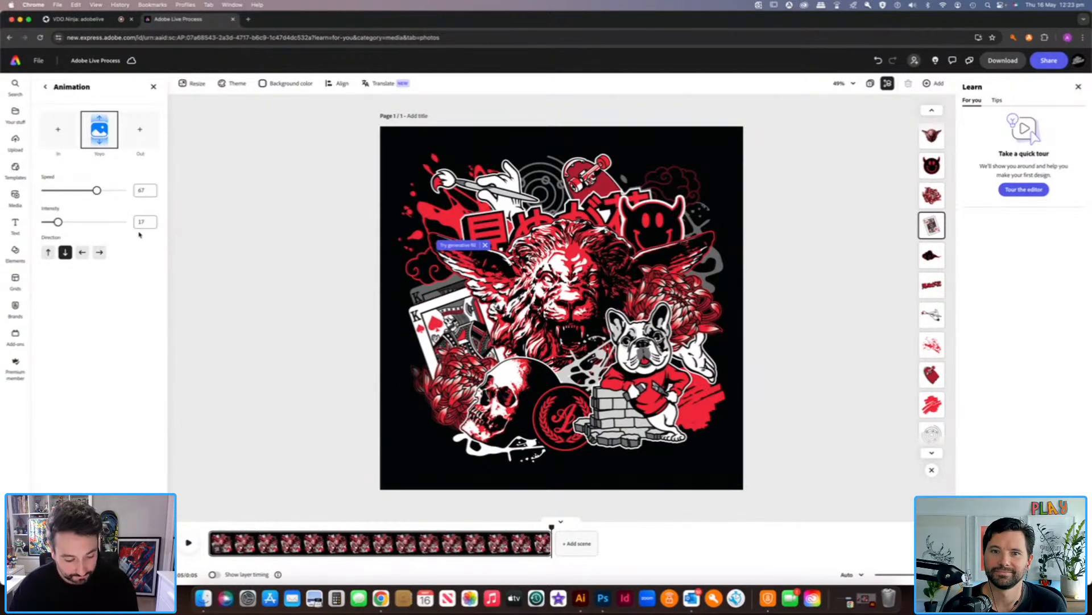
drag(96, 190, 71, 207)
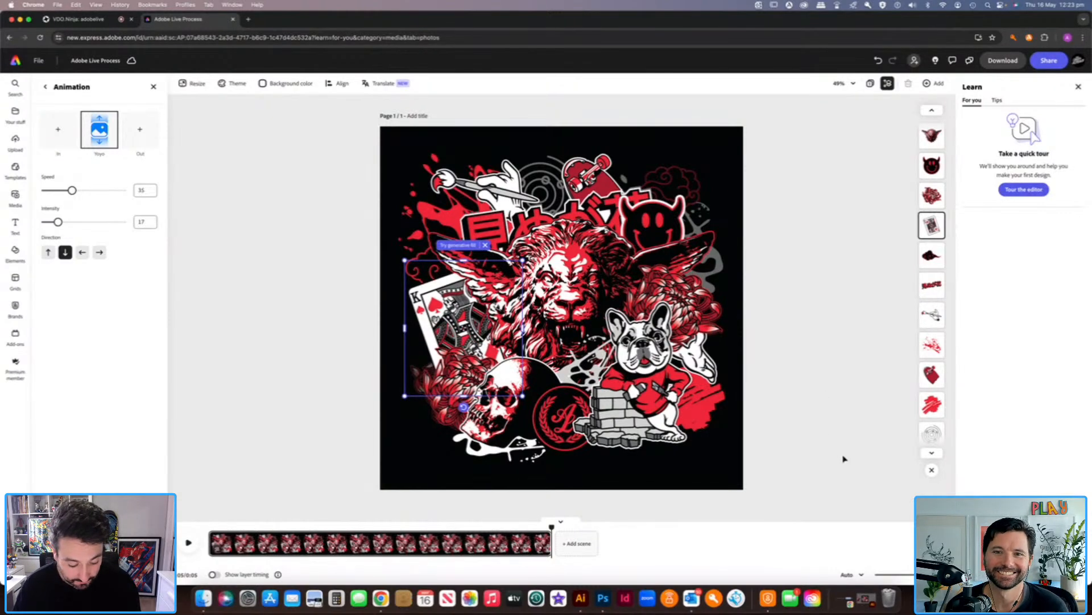
click(188, 542)
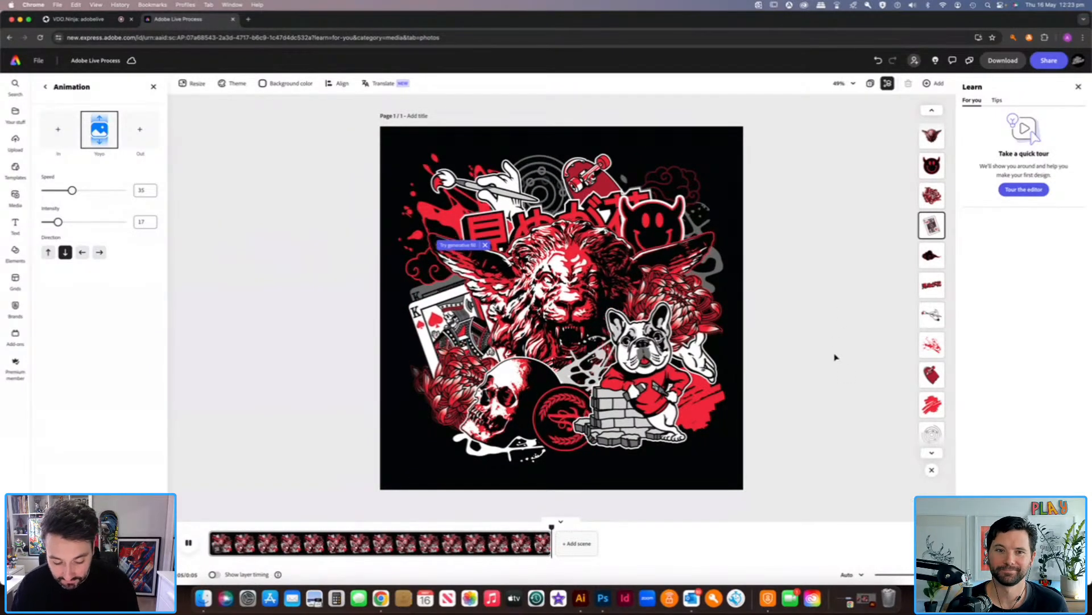
click(933, 454)
click(932, 415)
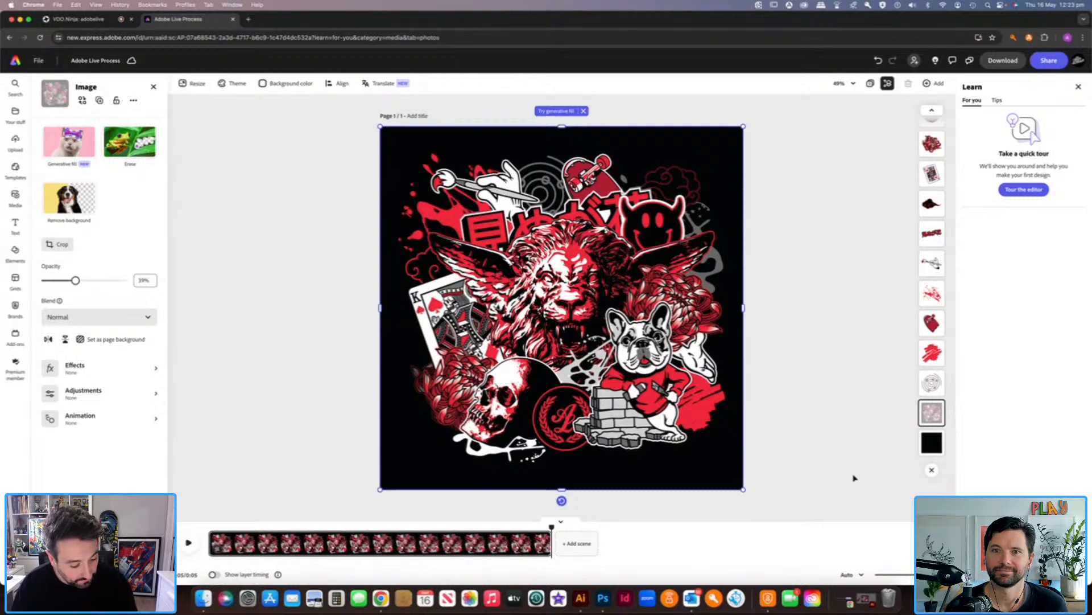
click(266, 327)
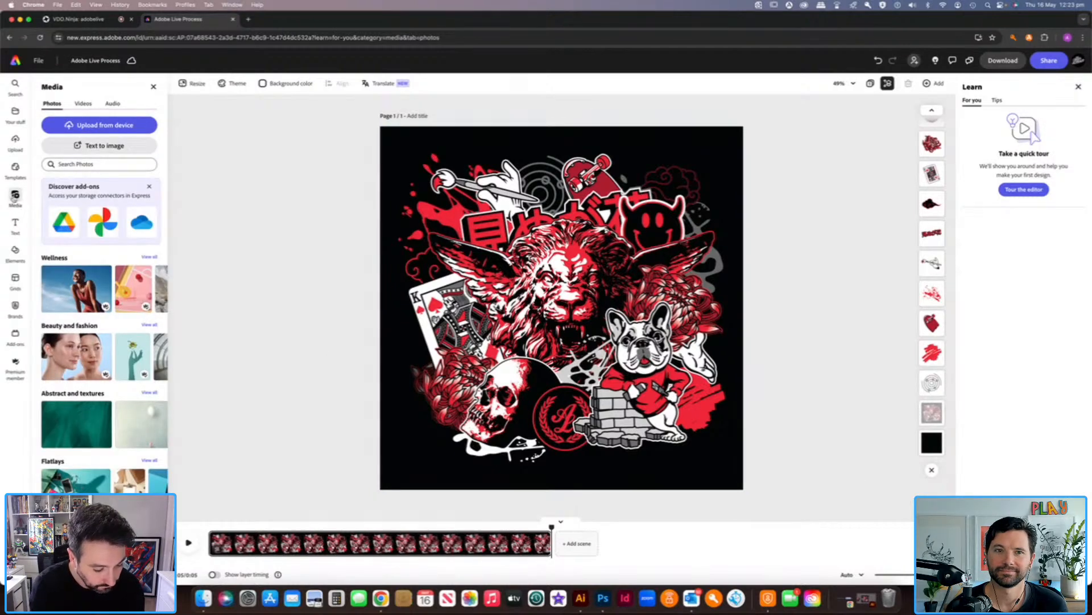
click(572, 274)
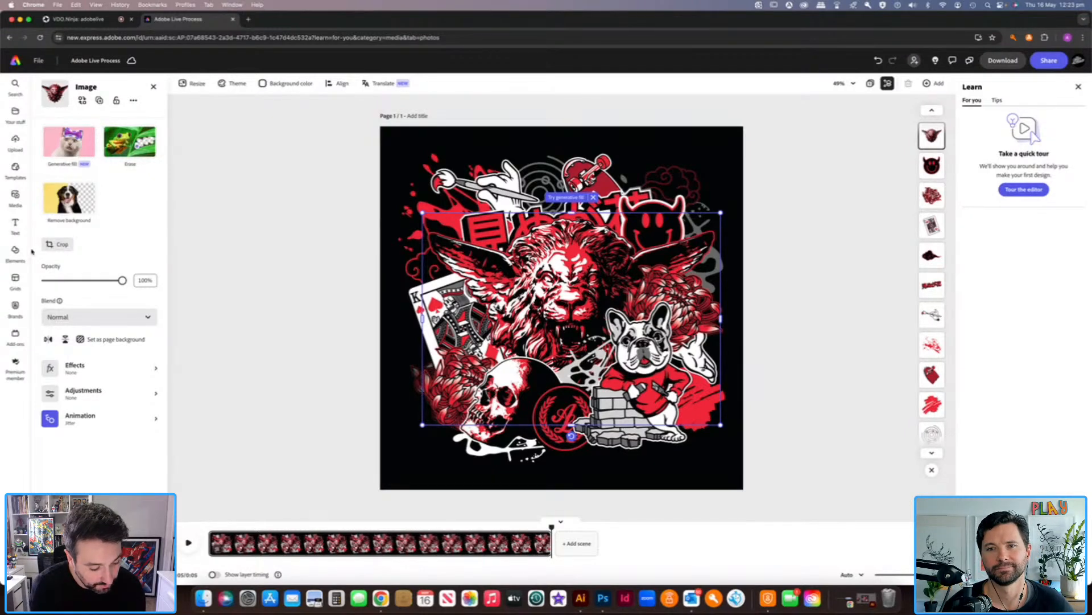
Audition the RnB Loop track from the Hip-Hop audio collection and add it to the scene.
click(16, 196)
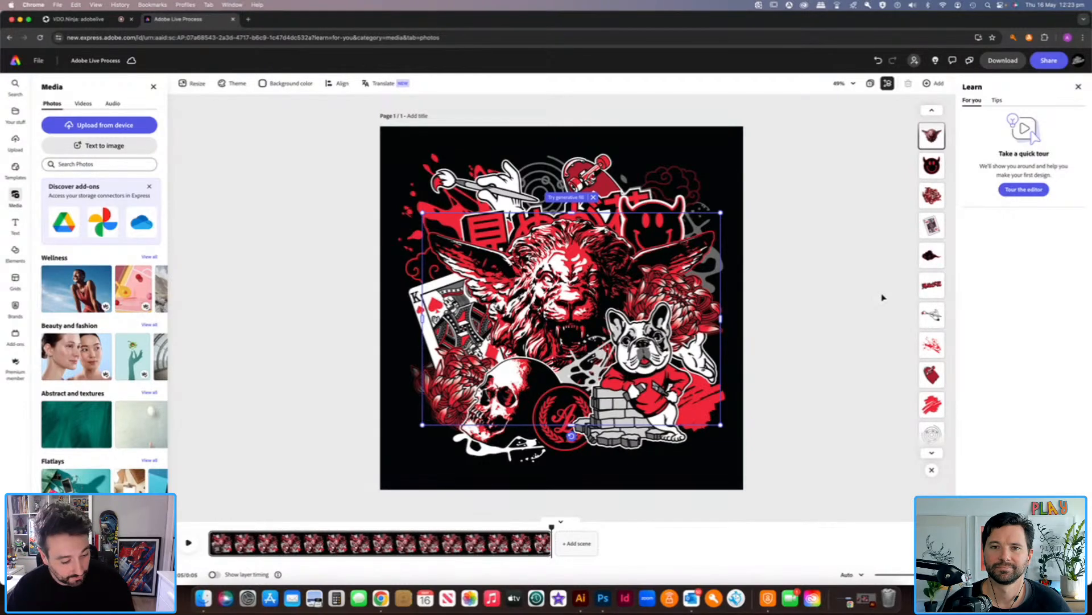
click(113, 103)
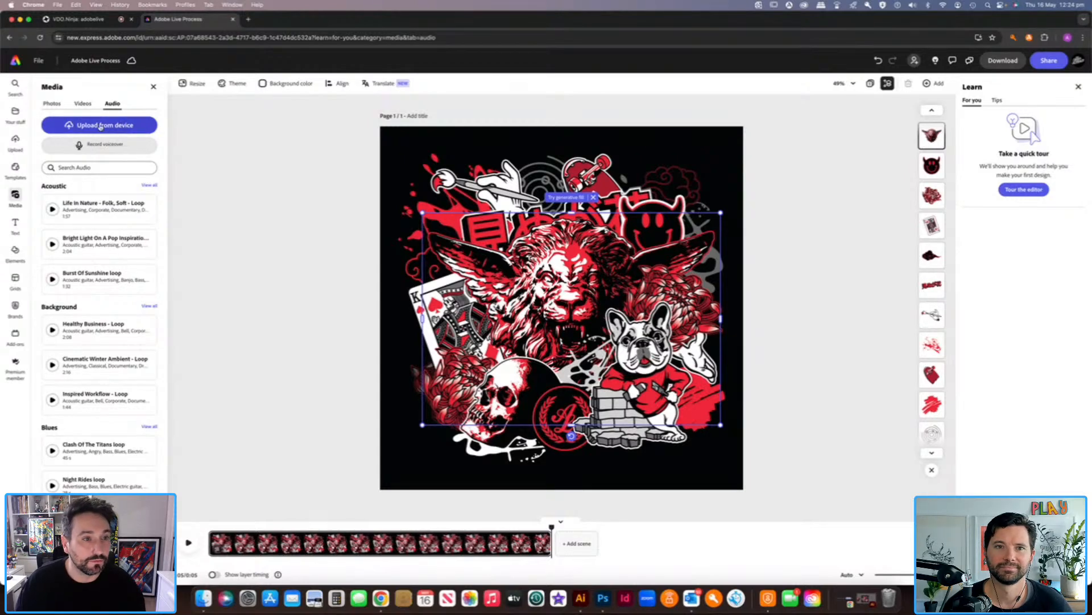
scroll(145, 340, down, 8)
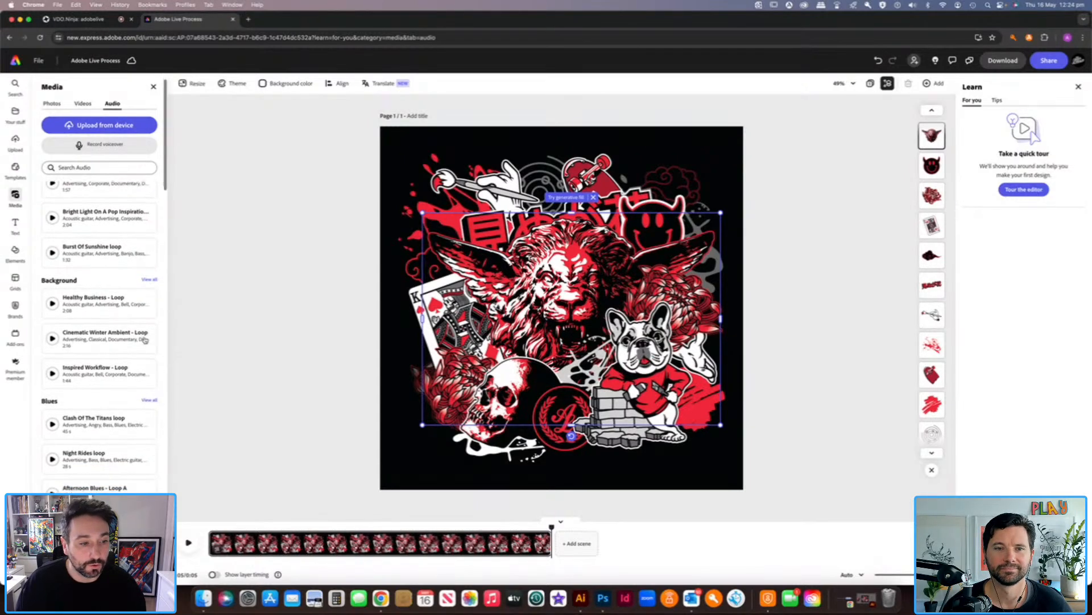
scroll(145, 340, down, 10)
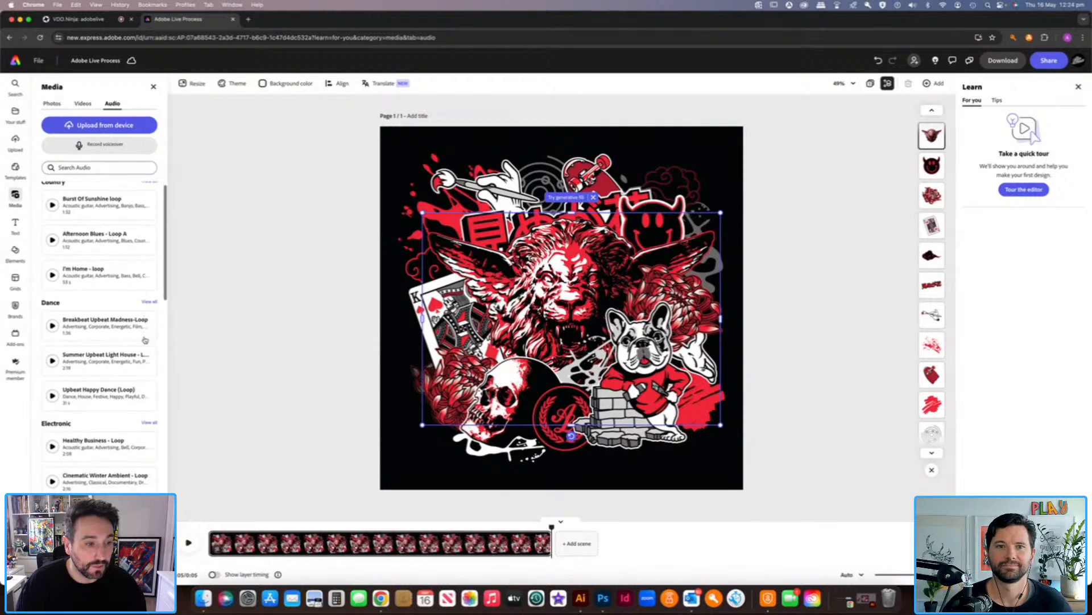
scroll(145, 340, down, 1)
click(53, 334)
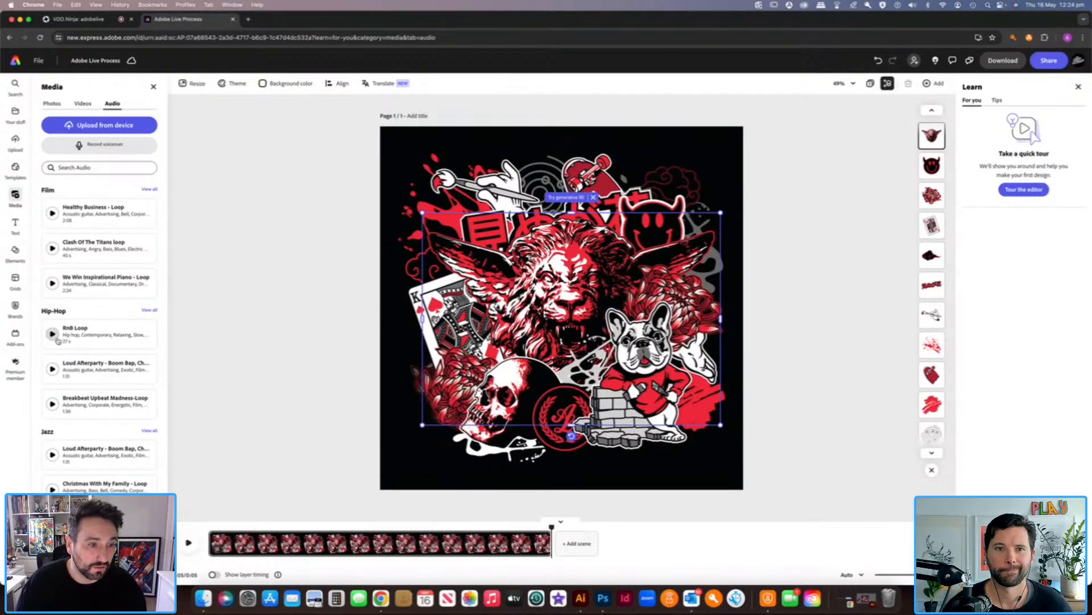
key(XF86AudioRaiseVolume)
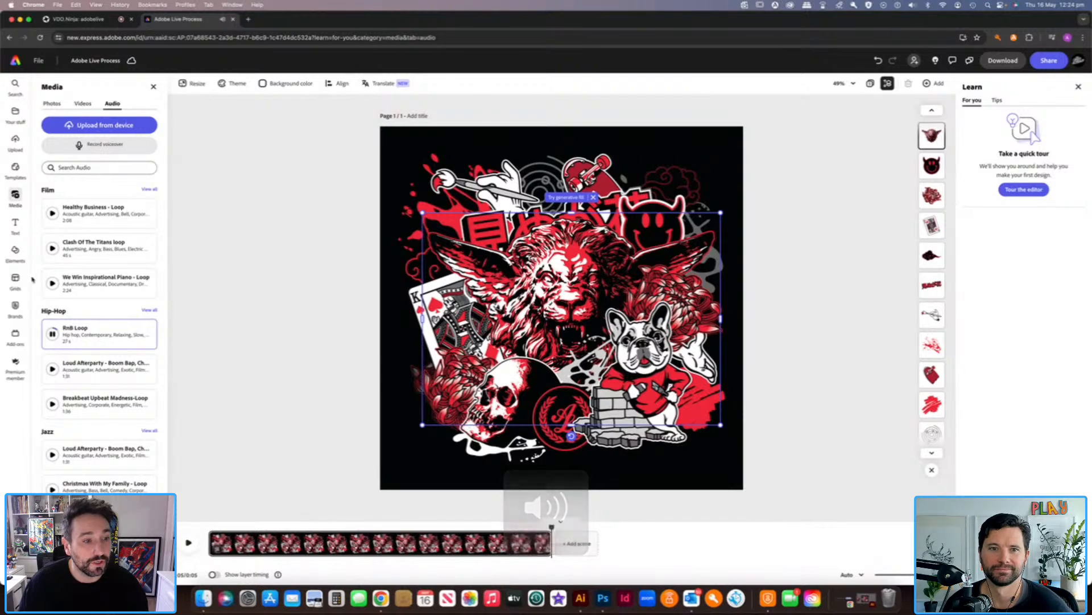
click(88, 335)
Lower the RnB Loop's volume to 12%, playing the scene to judge the sound level.
drag(123, 144, 98, 144)
click(188, 525)
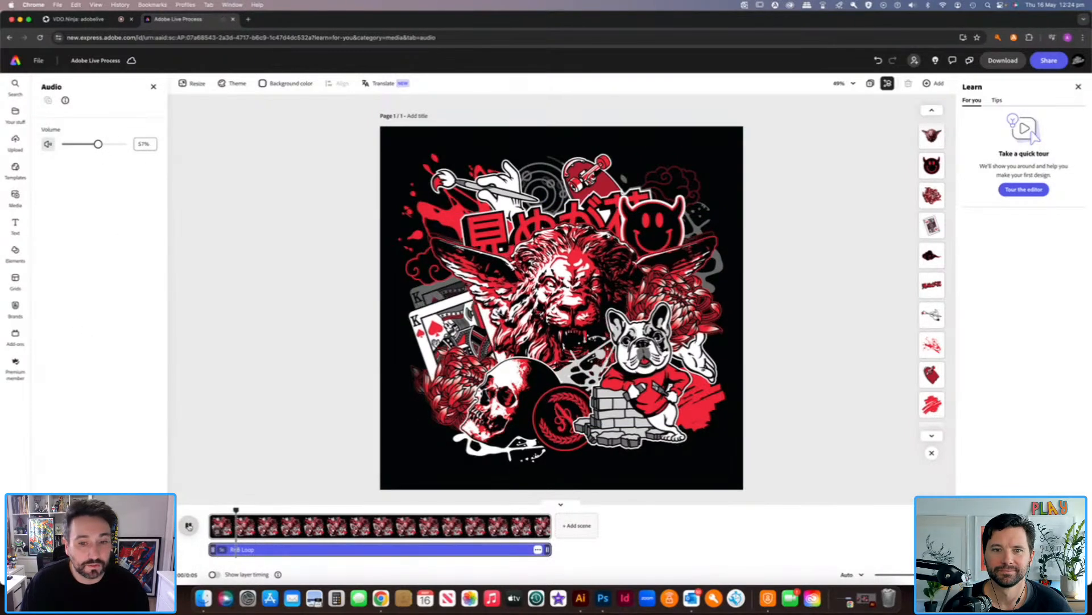
drag(98, 144, 78, 149)
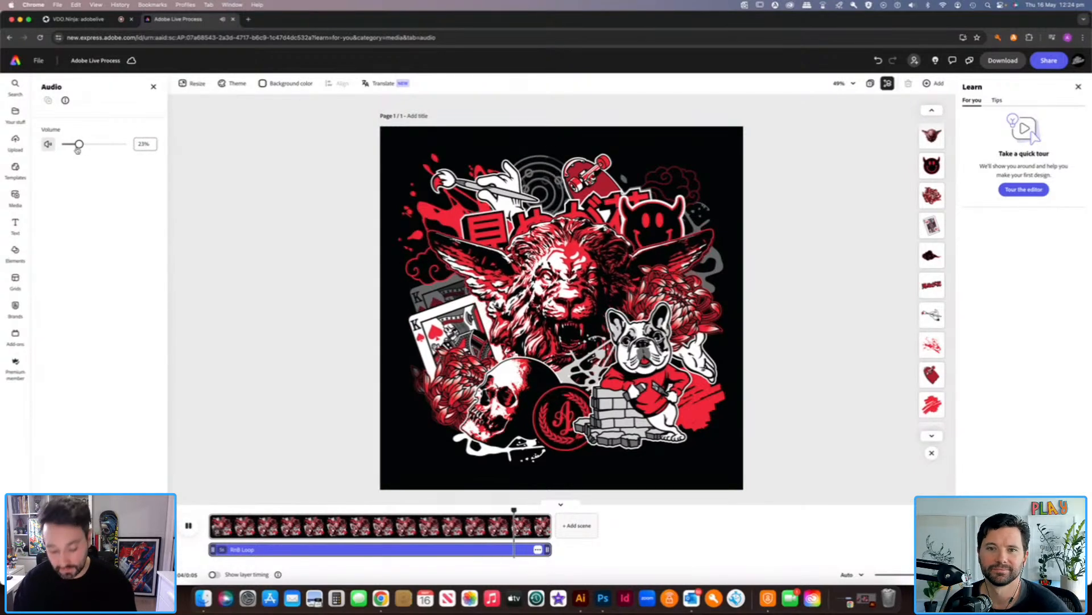
key(XF86AudioLowerVolume)
key(XF86AudioRaiseVolume)
key(XF86AudioRaiseVolume)
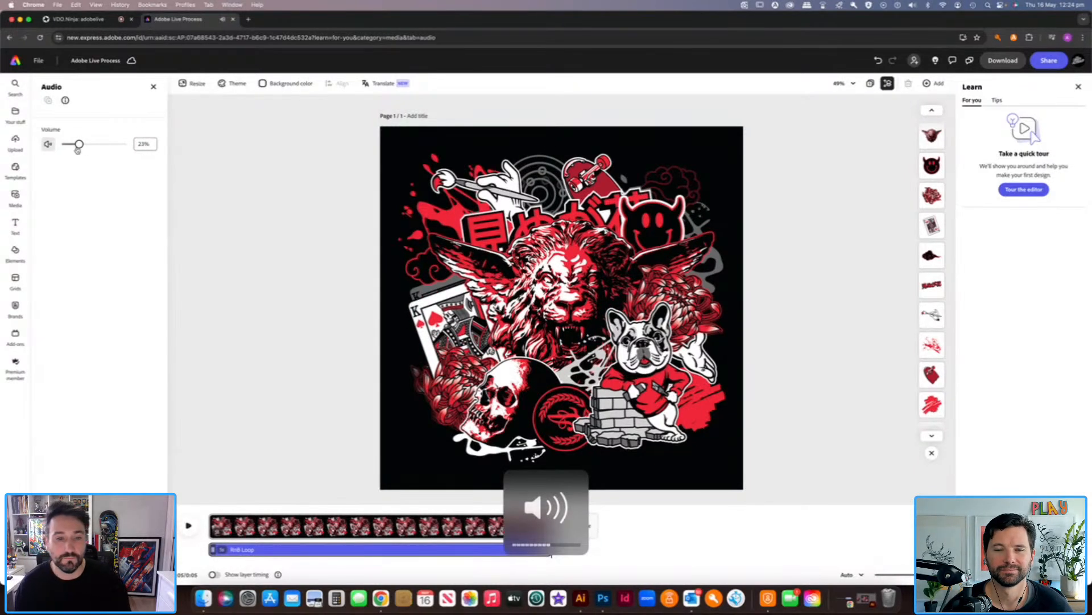
click(188, 524)
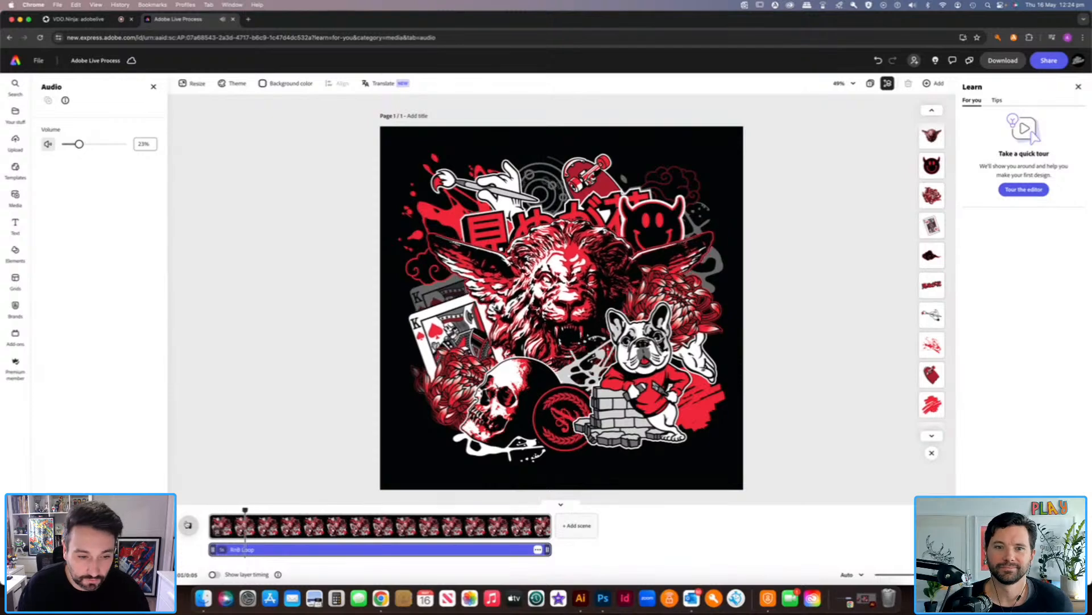
mouse_move(79, 144)
mouse_down()
mouse_move(62, 148)
mouse_move(72, 145)
mouse_up()
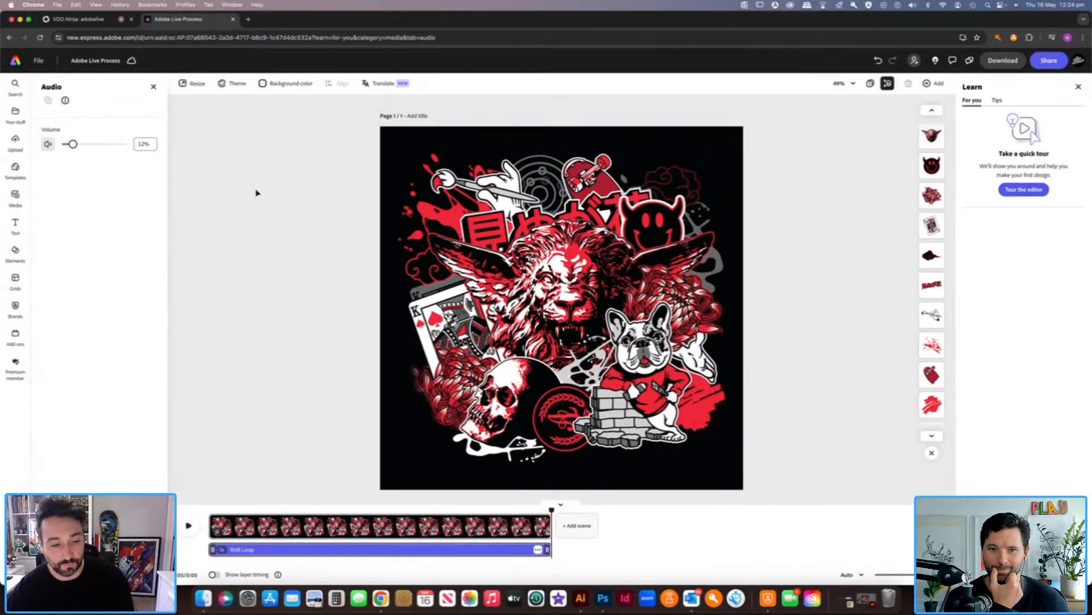
Open the finished ADOBE LIVE Artwork Animation project and play its scene.
key(XF86AudioRaiseVolume)
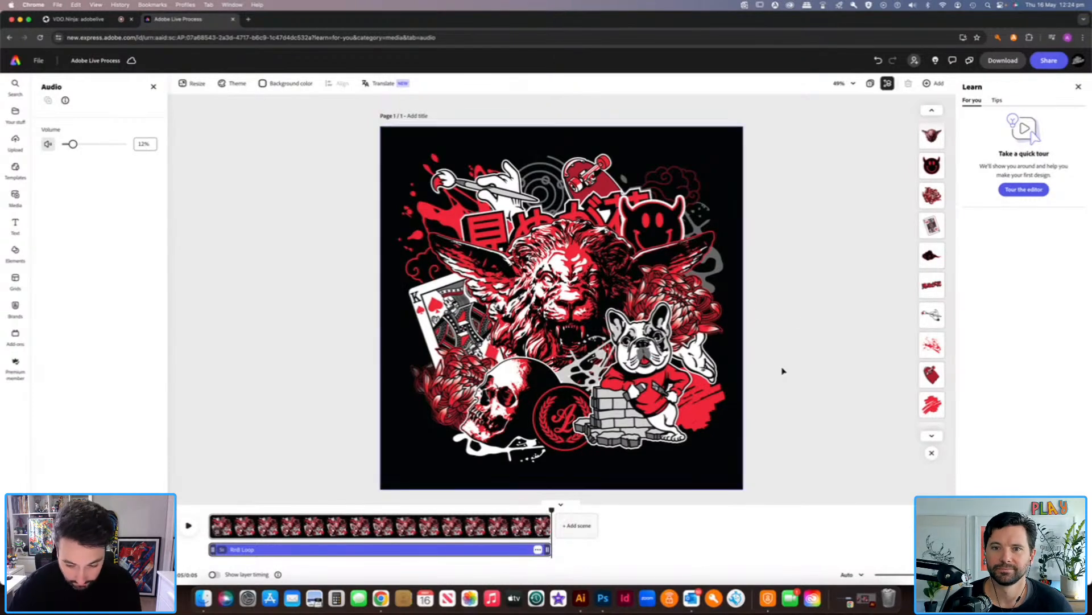
click(23, 65)
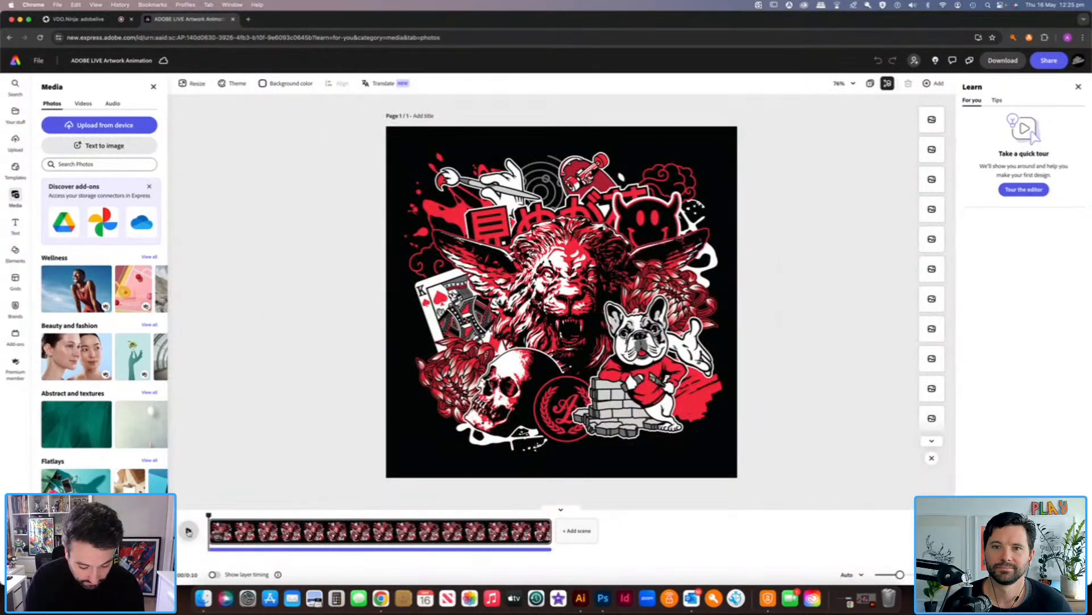
click(188, 531)
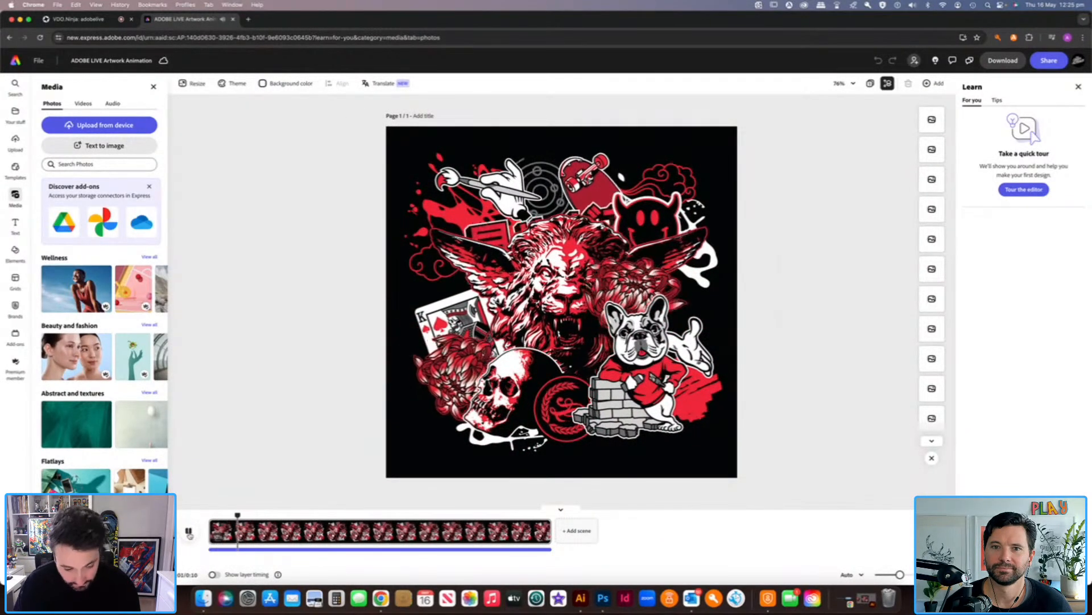
Show the audio library and resume playing the finished animation to its end, adjusting the computer's sound level to suit.
click(113, 103)
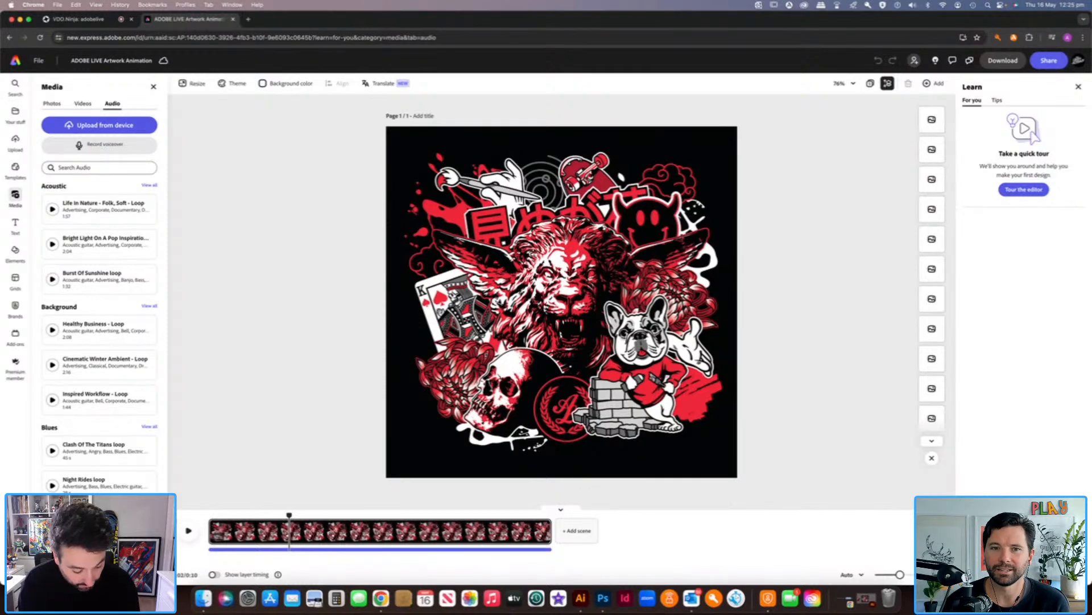
click(188, 530)
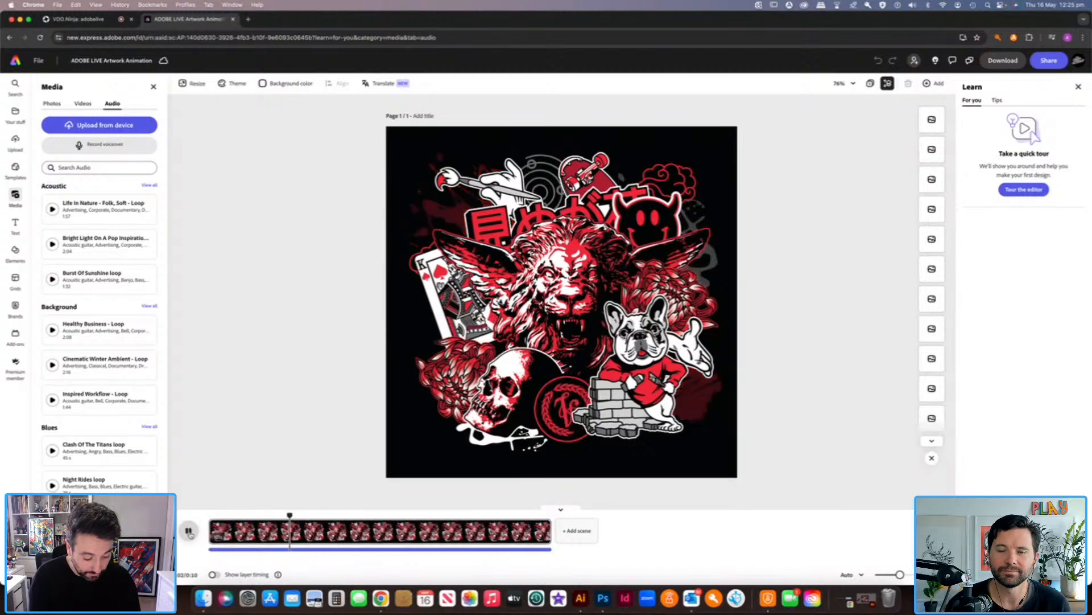
key(XF86AudioRaiseVolume)
key(XF86AudioLowerVolume)
key(XF86AudioLowerVolume)
key(XF86AudioLowerVolume)
key(XF86AudioLowerVolume)
key(XF86AudioLowerVolume)
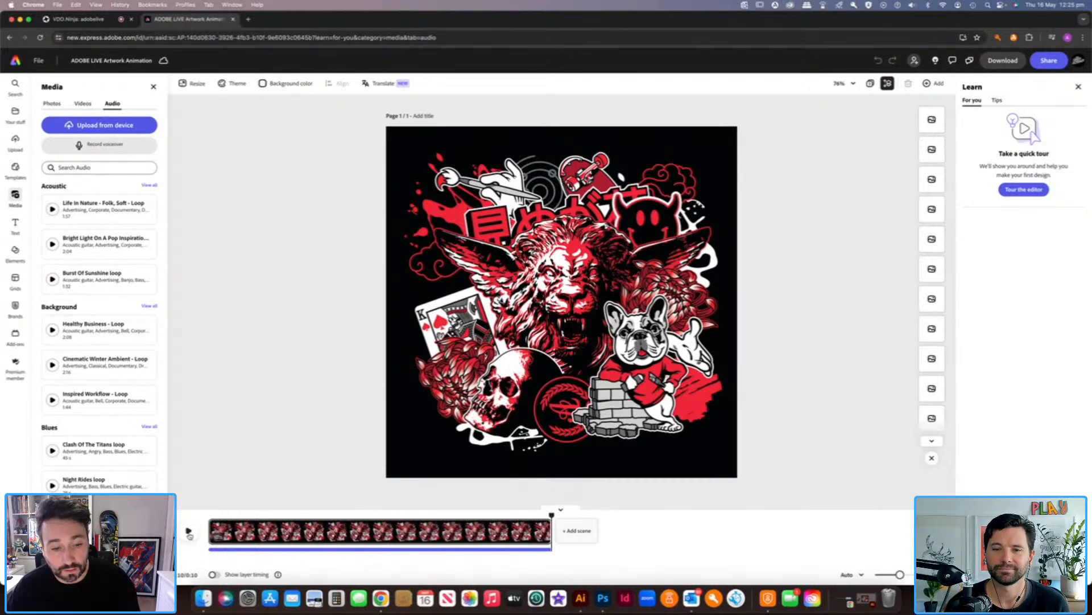
Open the Adobe Express Mock Up project with the Megatron poster, play its animation, and pause it.
click(20, 61)
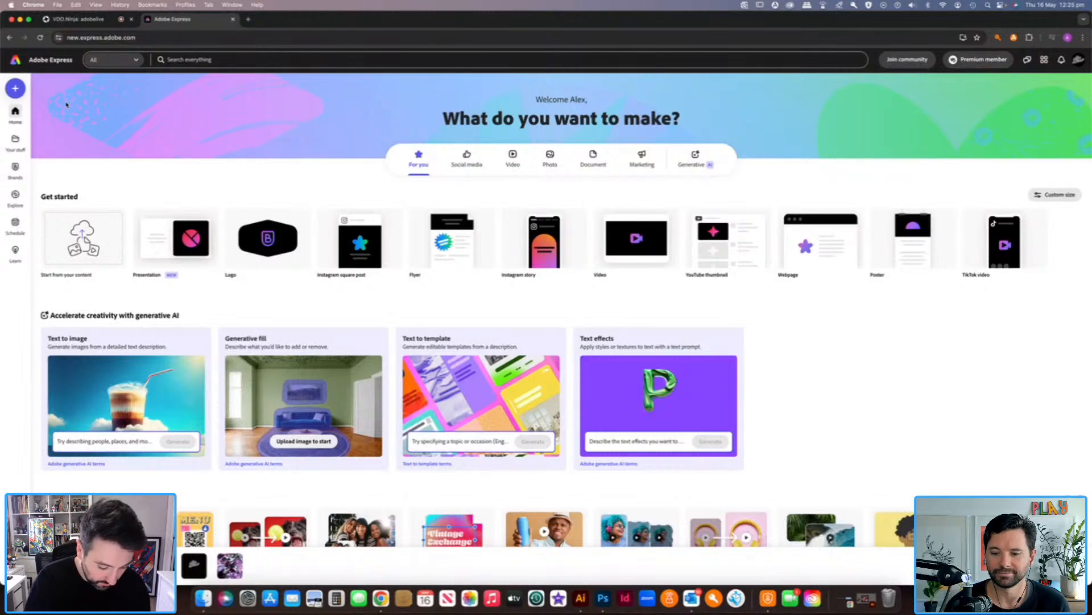
click(231, 566)
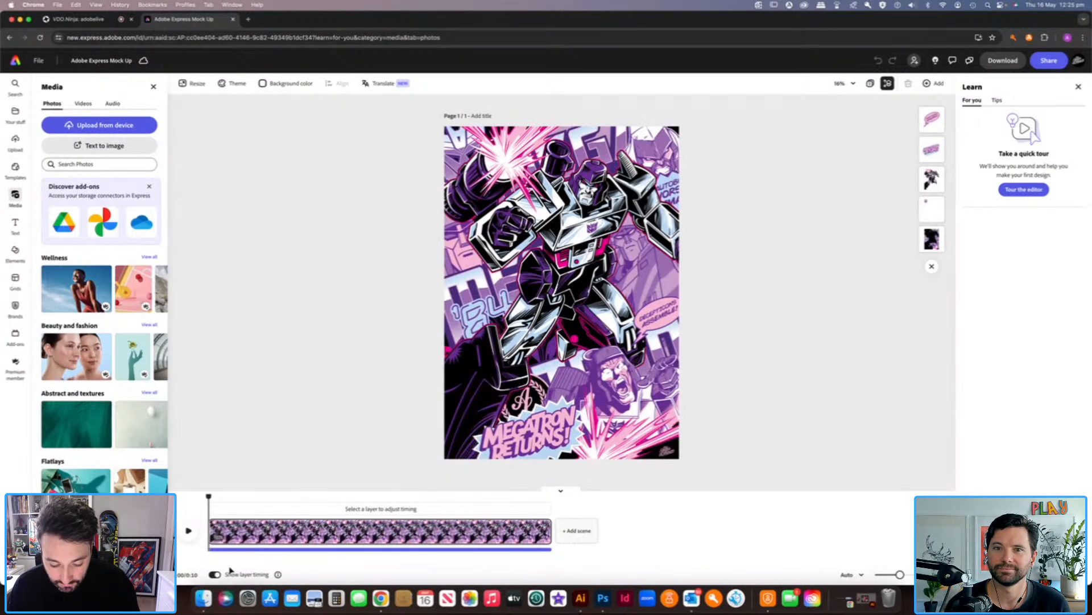
click(188, 531)
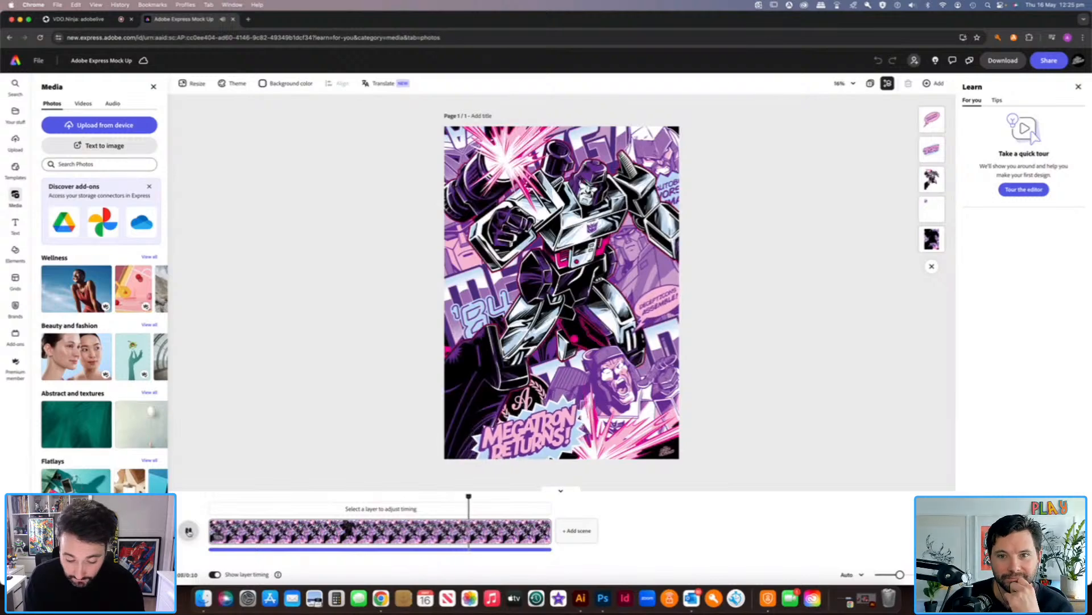
click(189, 531)
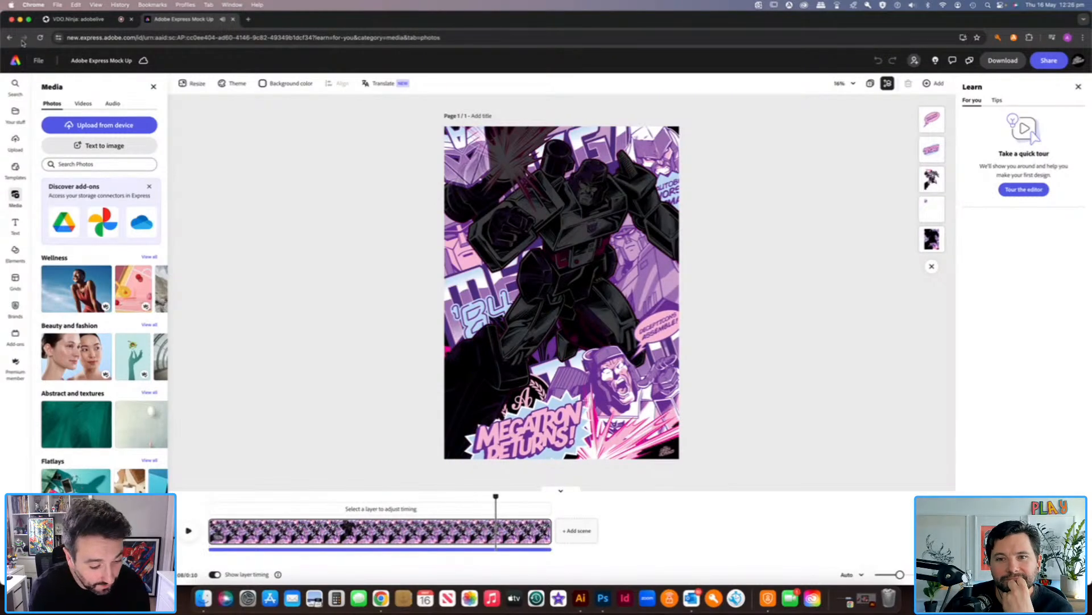
Return to the ADOBE LIVE Artwork Animation project and examine the Instagram sharing form's channel and caption options.
click(21, 62)
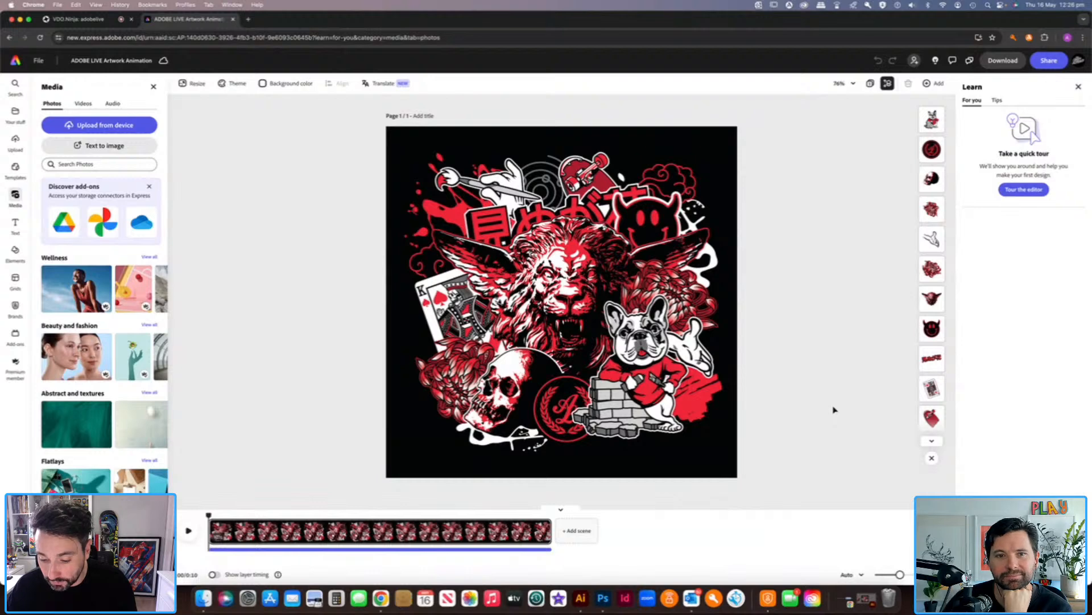
click(1051, 66)
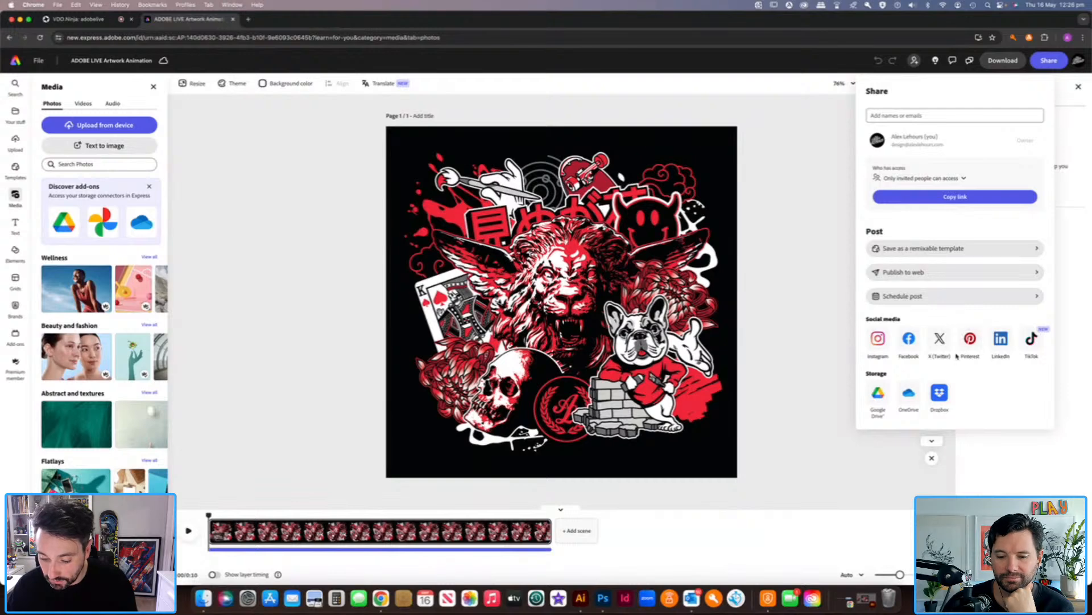
click(879, 338)
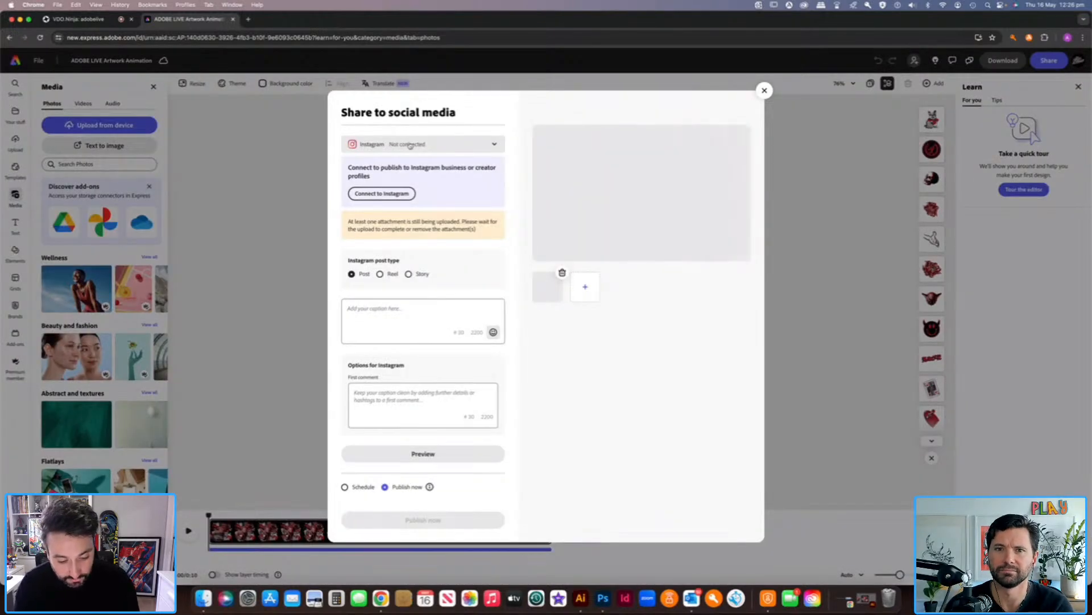
click(494, 144)
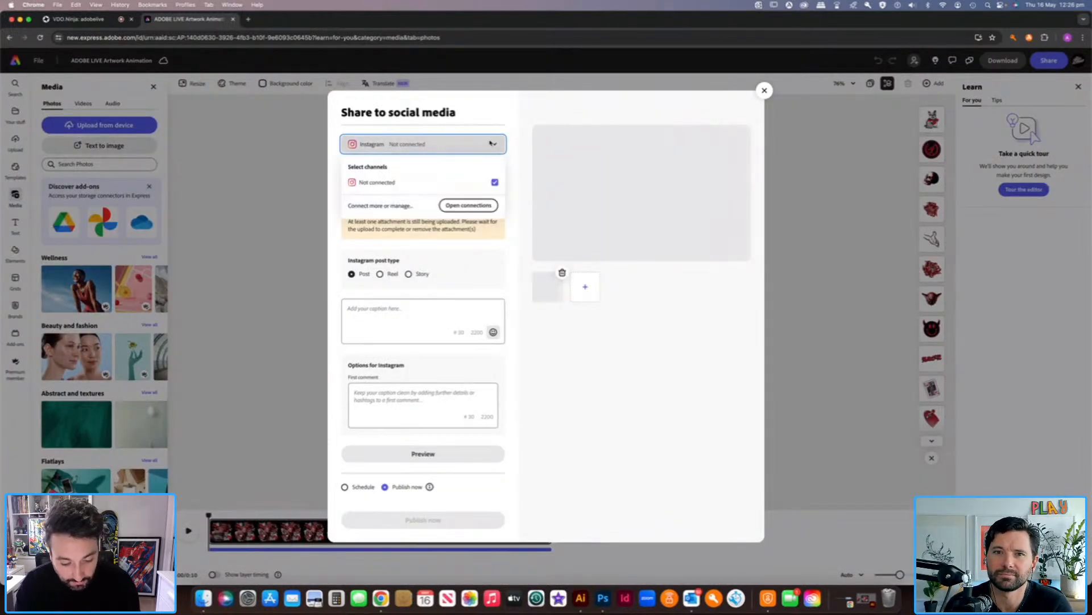
click(512, 192)
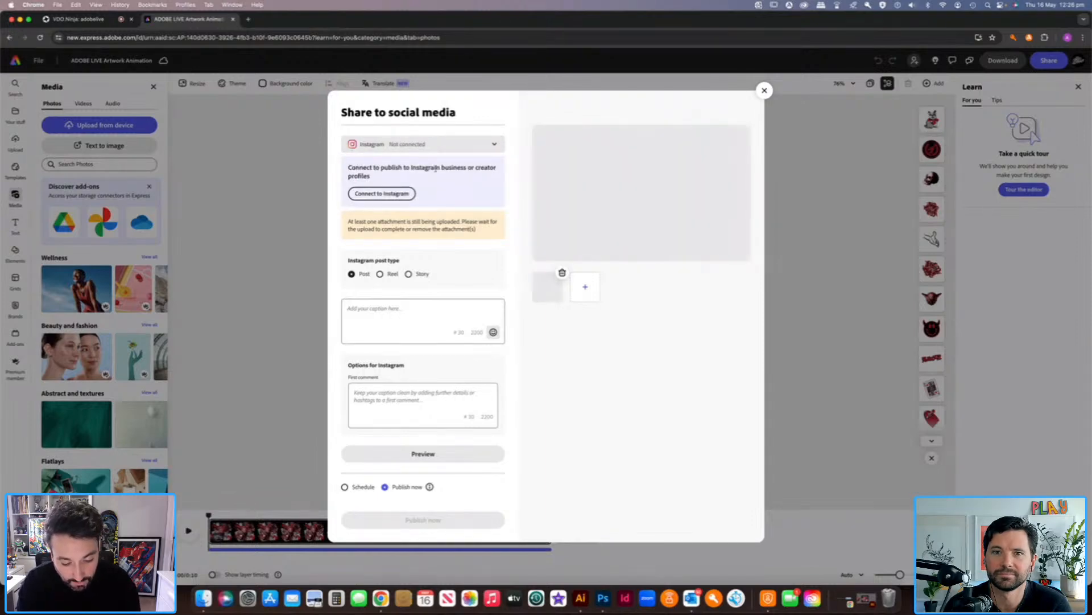
click(390, 308)
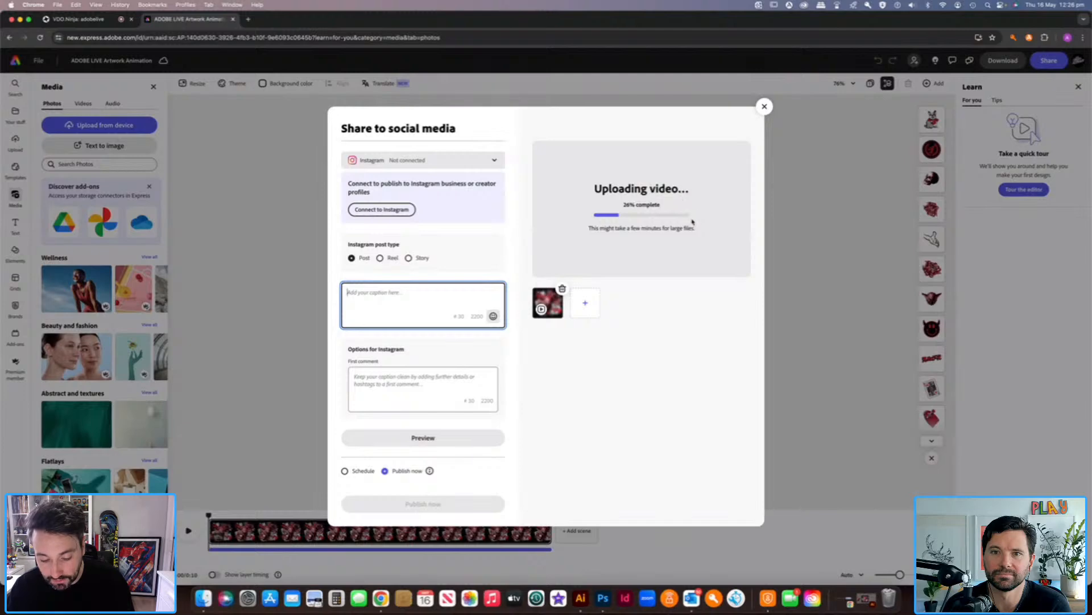
Examine the Instagram post's scheduling date and time options, and leave the sharing form without publishing.
click(345, 470)
click(416, 484)
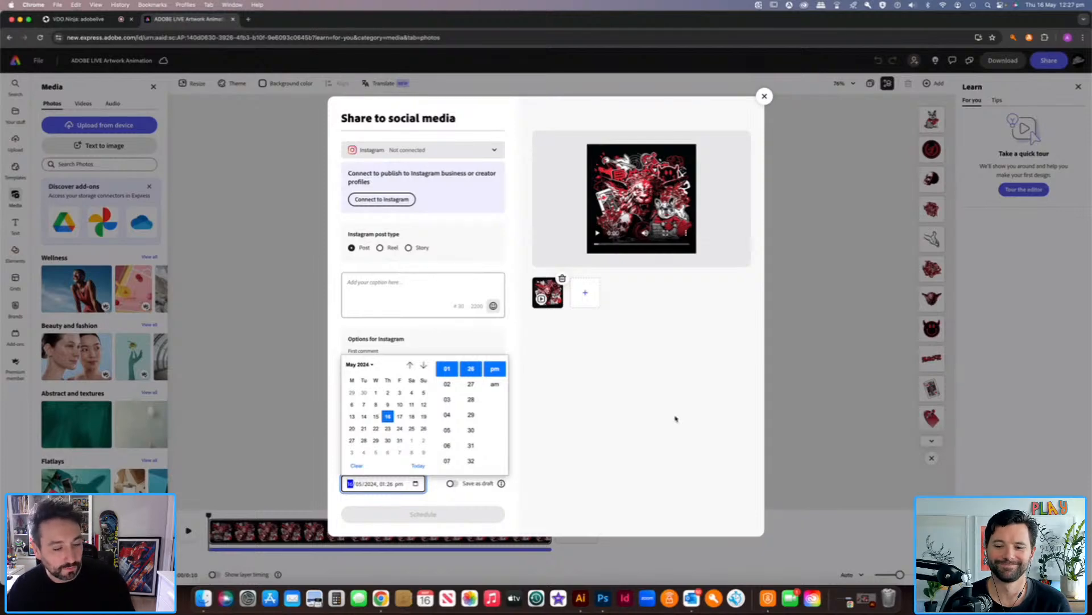
click(766, 101)
click(765, 97)
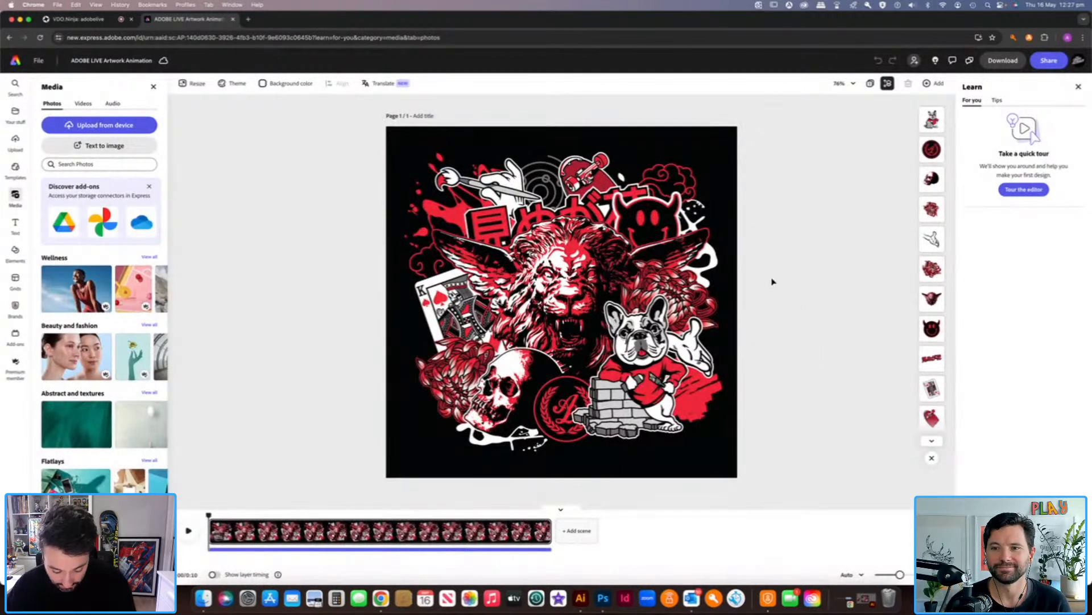
Switch to Finder, browse to the Lion folder inside Research Images, and open Winged Lion_Sketch.psd in Photoshop.
click(580, 599)
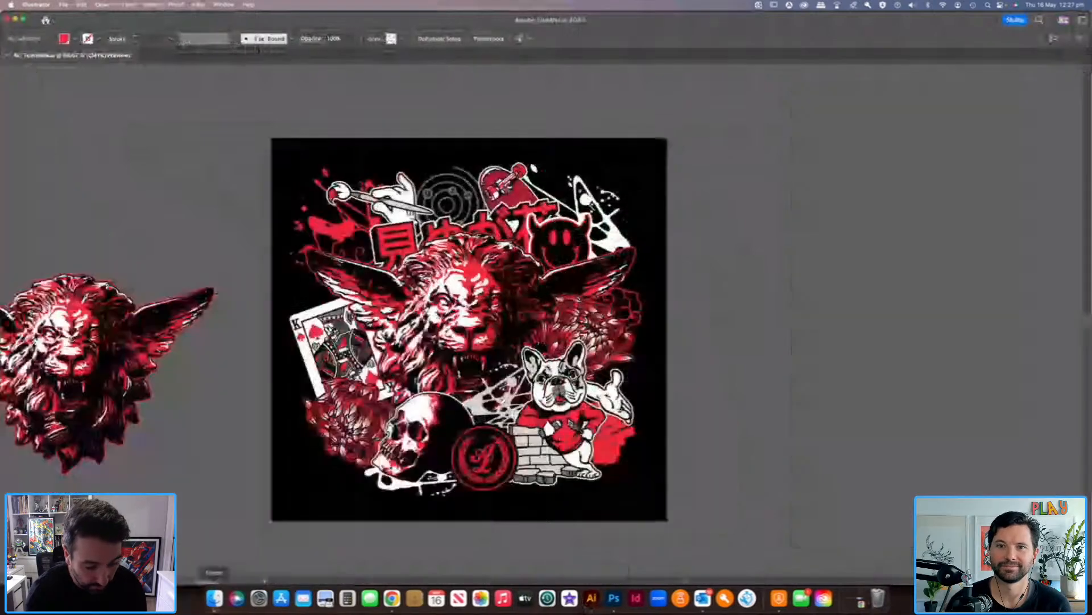
click(214, 598)
click(93, 27)
click(94, 27)
double_click(126, 74)
double_click(111, 58)
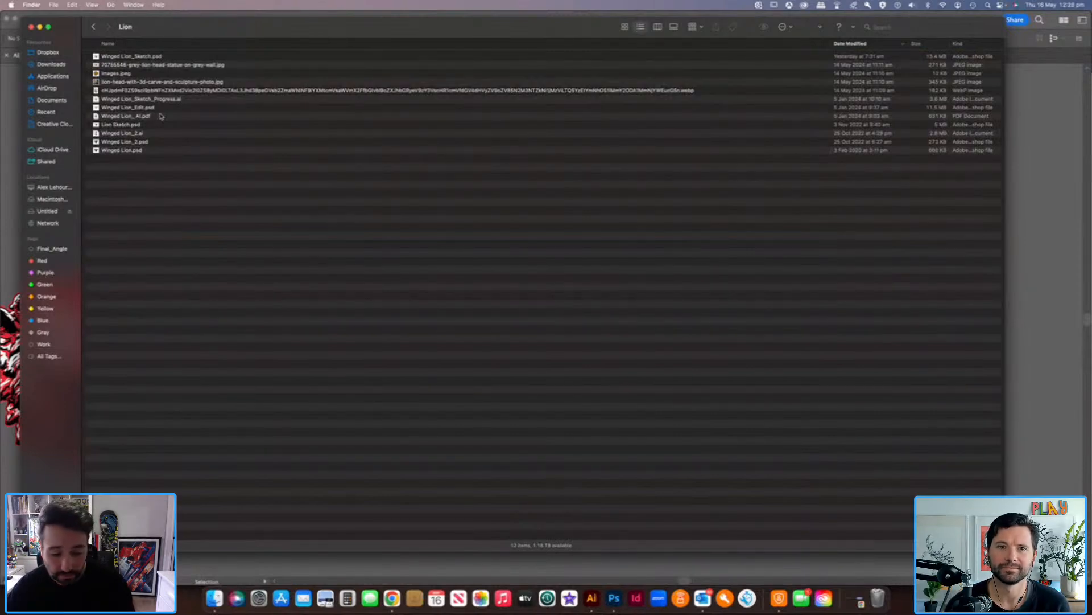
double_click(162, 56)
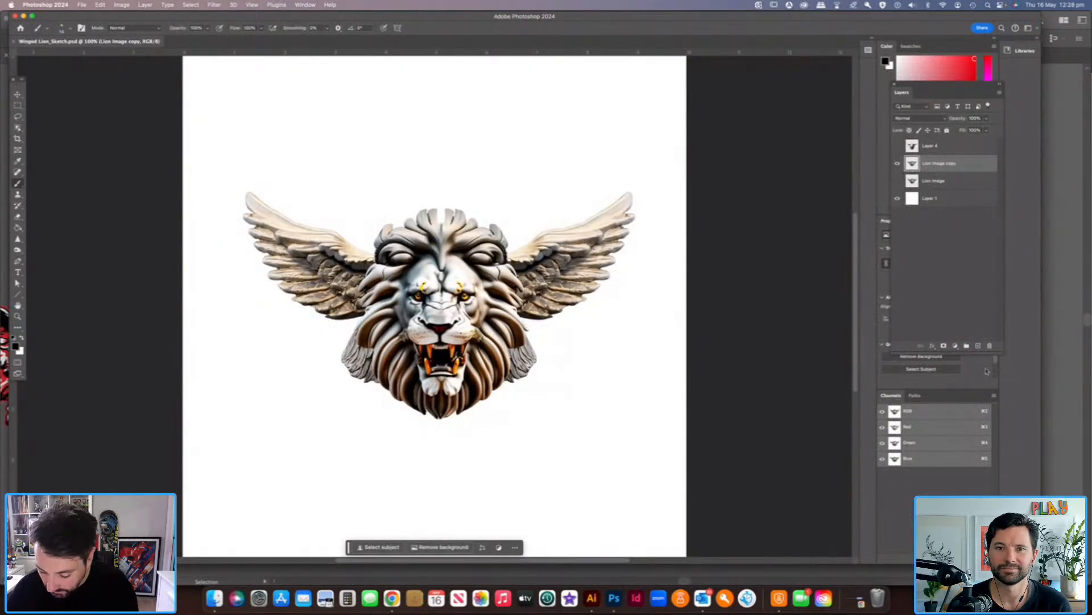
Demonstrate tracing by fading the Lion image copy layer to about 47% and sketching the lion's eye on a new layer, discarding the changes.
click(989, 117)
drag(988, 130, 967, 130)
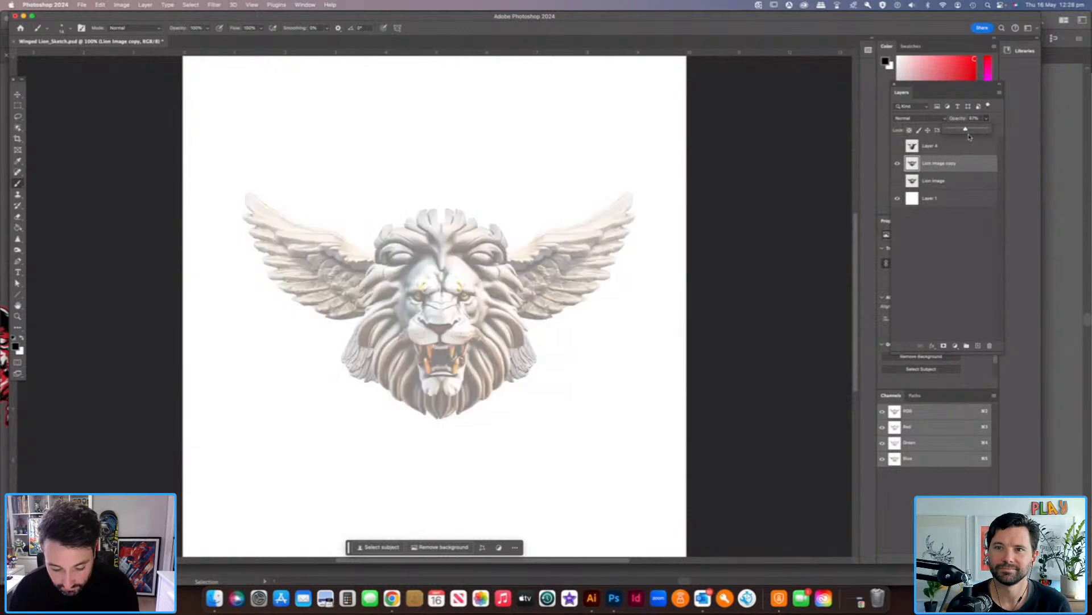
click(977, 346)
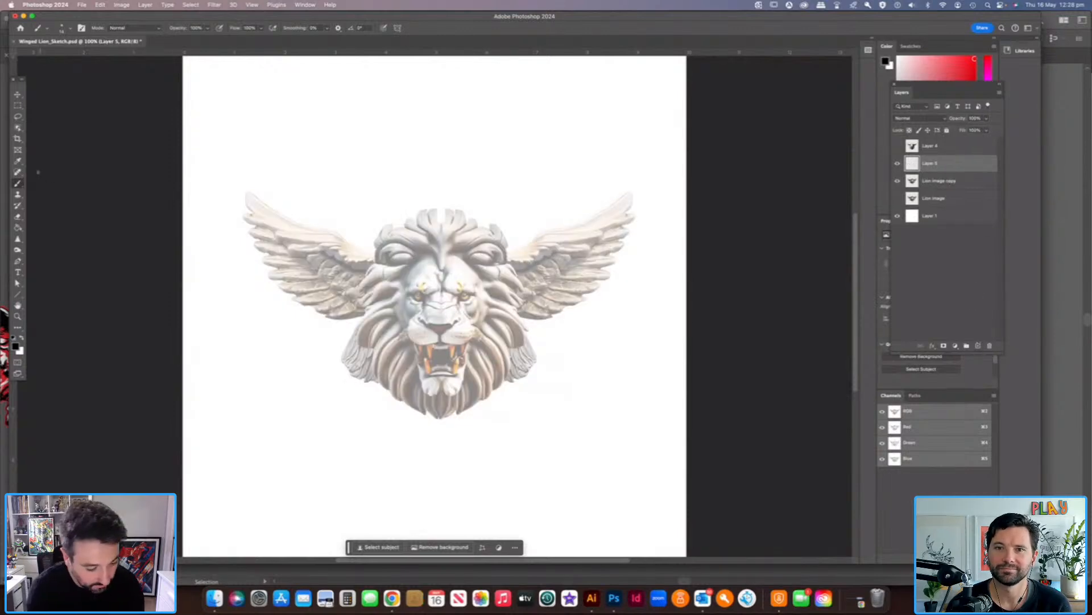
drag(464, 294, 474, 318)
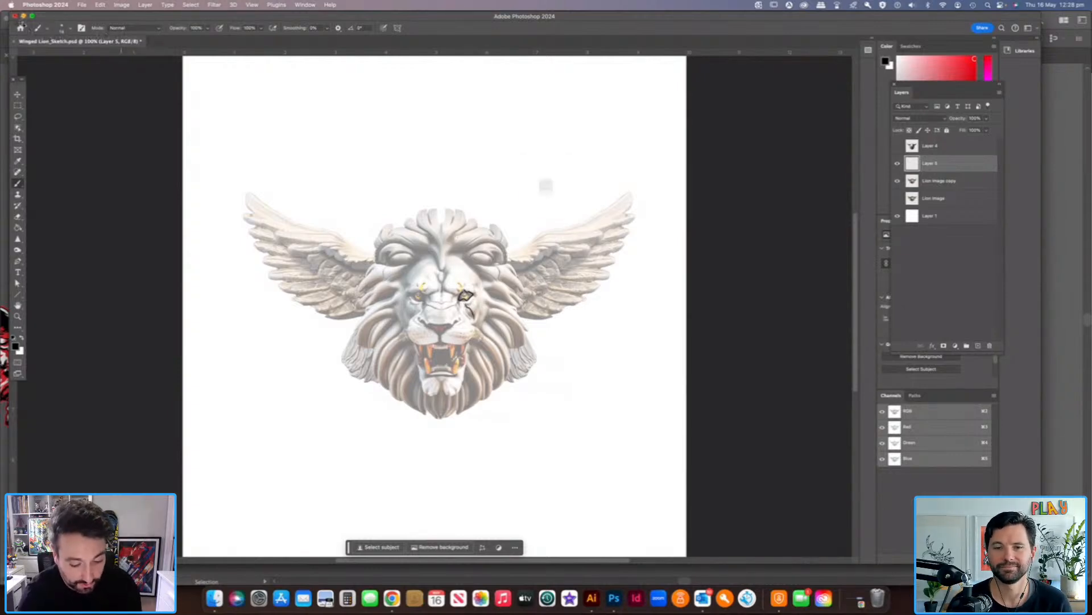
click(553, 225)
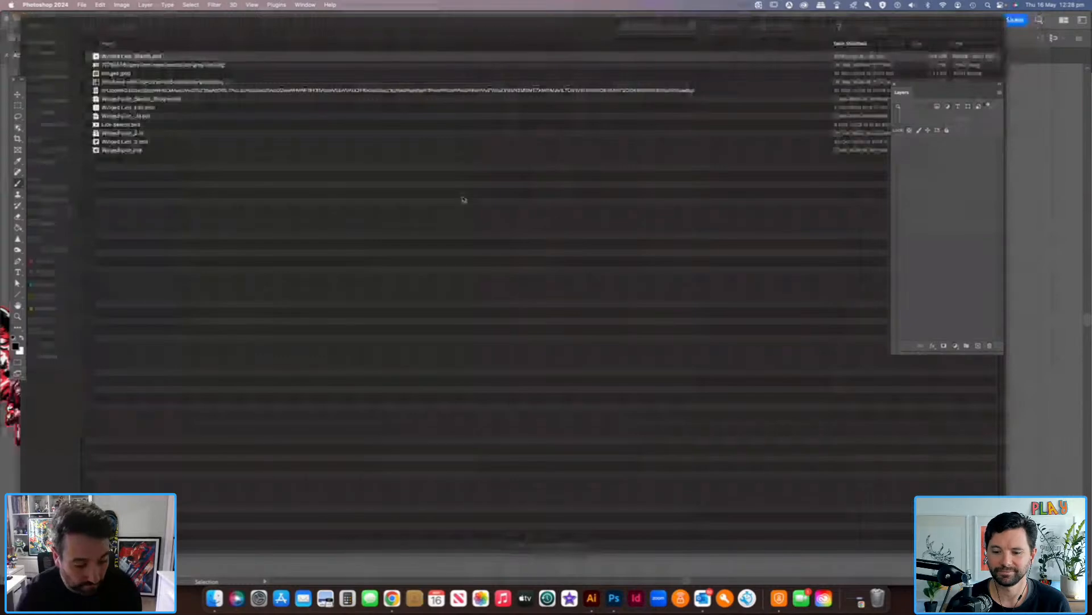
Open Full Artwork.png from the Artwork folder, view the complete composition beside the file list, and close it.
click(94, 28)
click(94, 29)
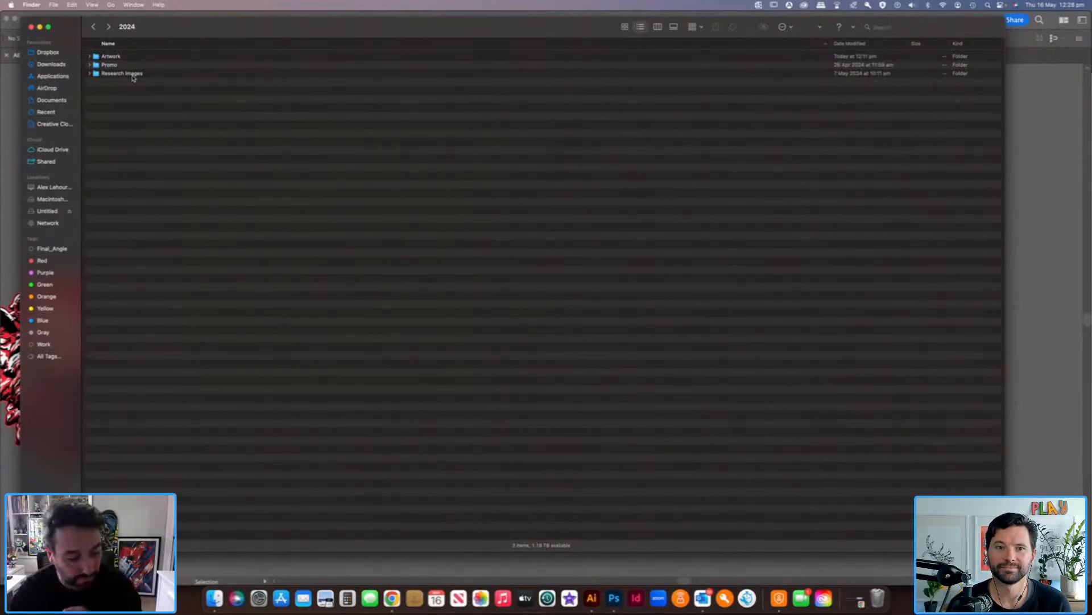
double_click(123, 58)
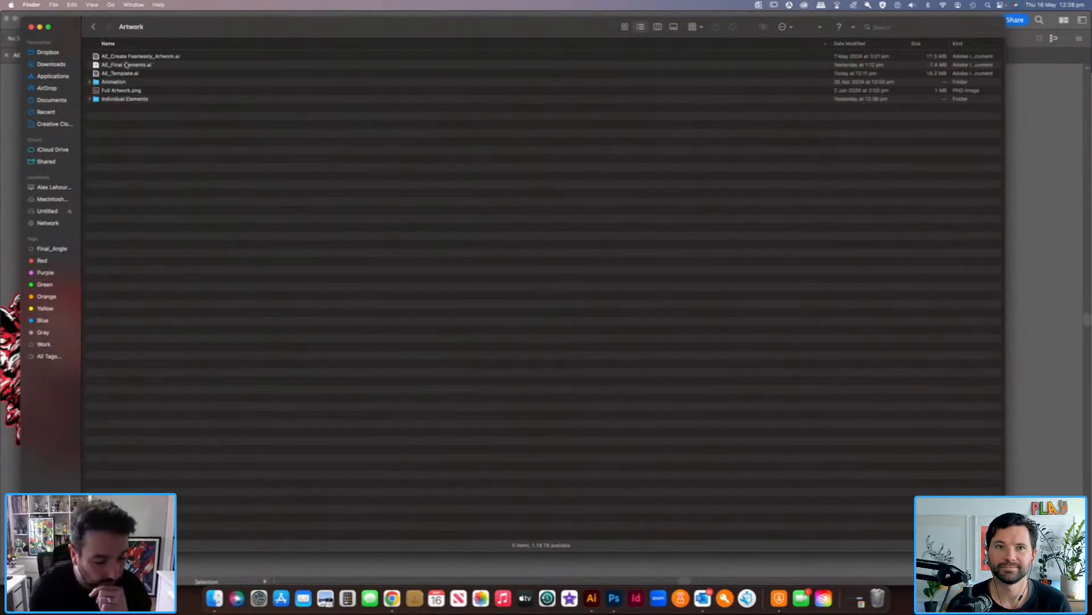
click(136, 91)
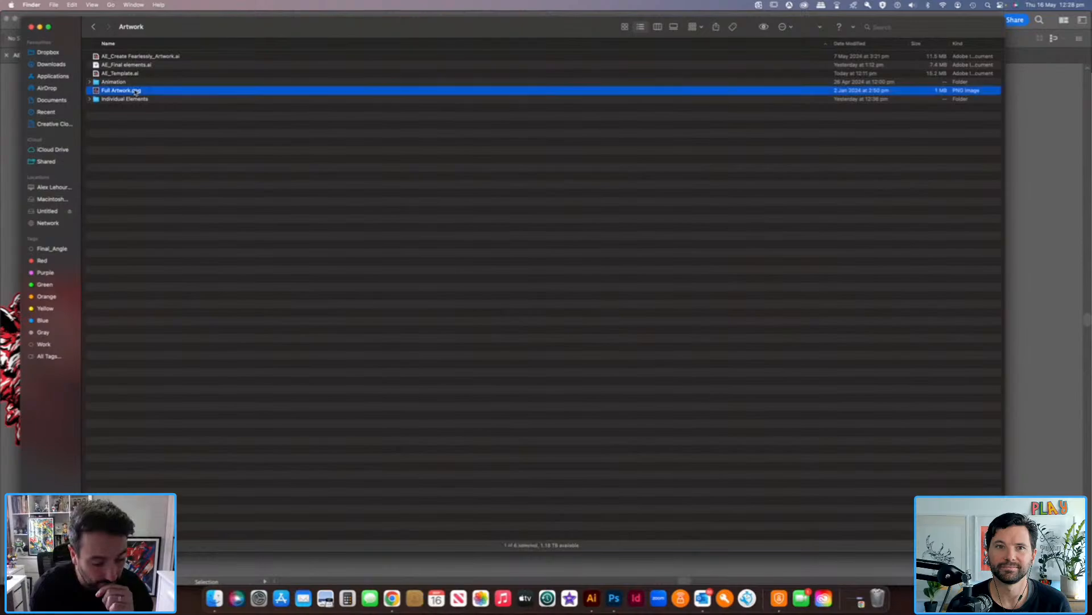
double_click(136, 92)
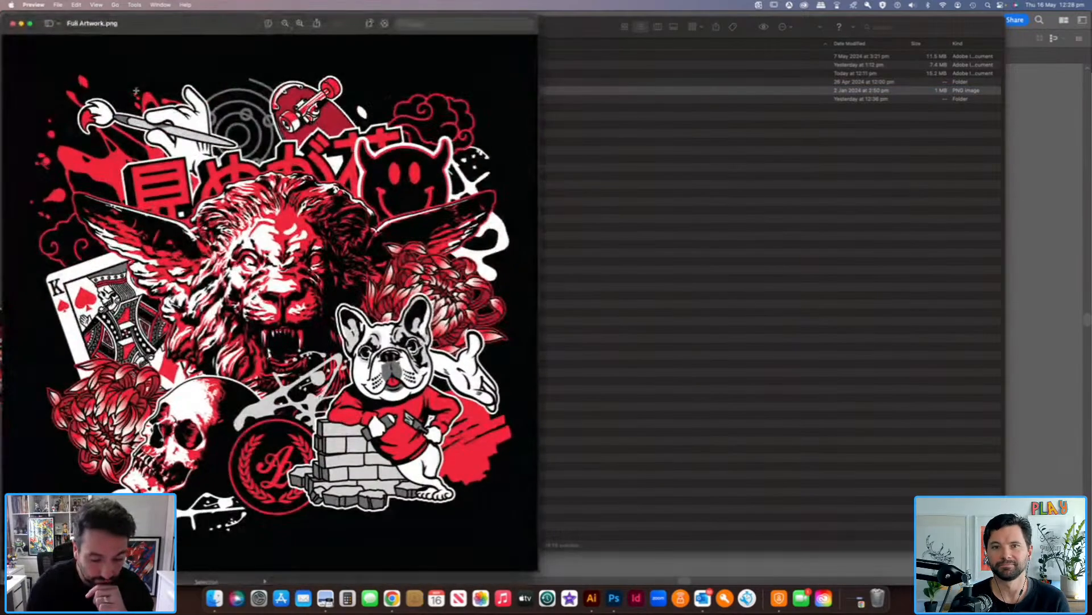
drag(226, 28, 734, 26)
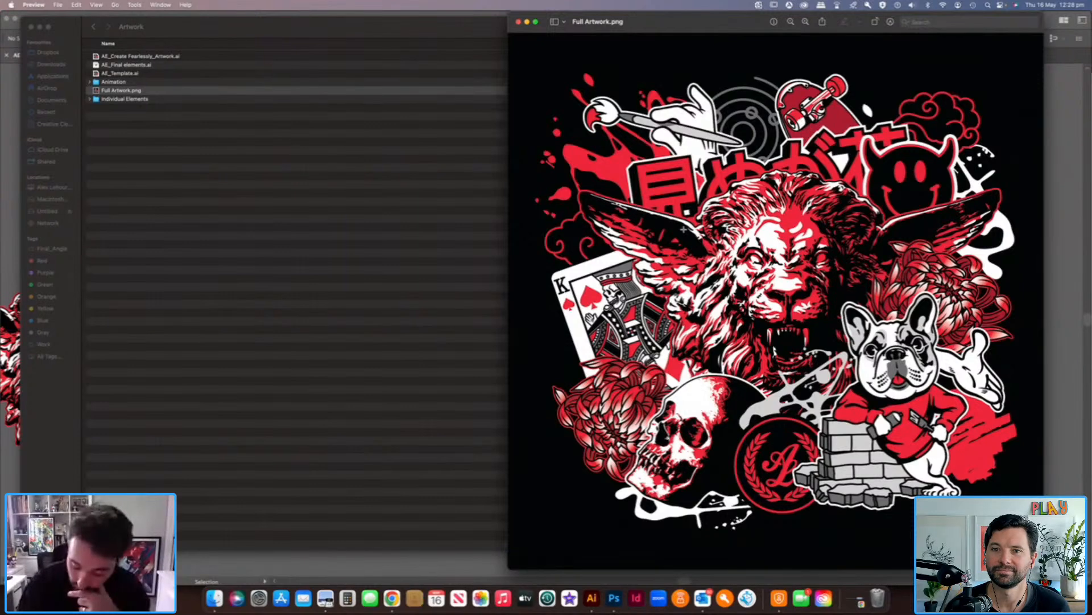
click(519, 22)
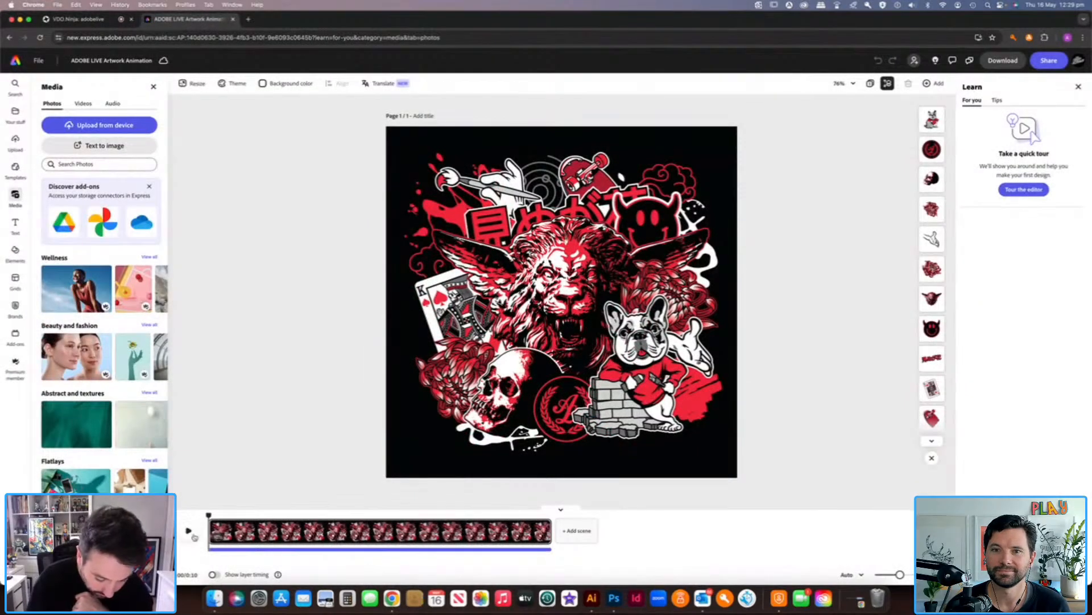
Switch back to Adobe Express, set the RnB Loop's volume to 26%, and play the scene while adjusting the computer's sound level.
click(331, 552)
drag(88, 144, 81, 145)
click(189, 524)
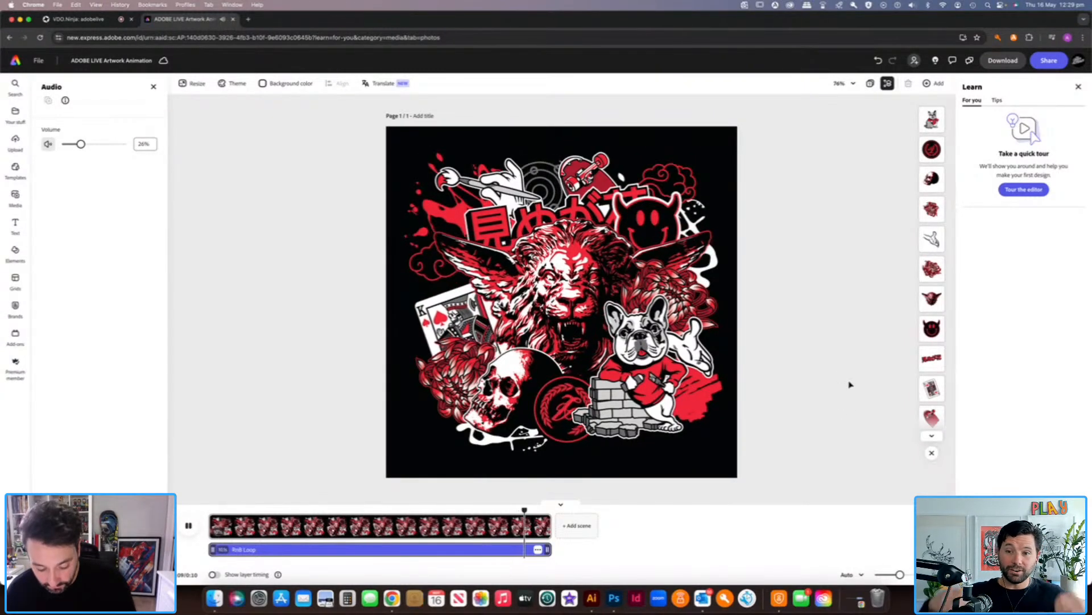
key(XF86AudioLowerVolume)
key(XF86AudioRaiseVolume)
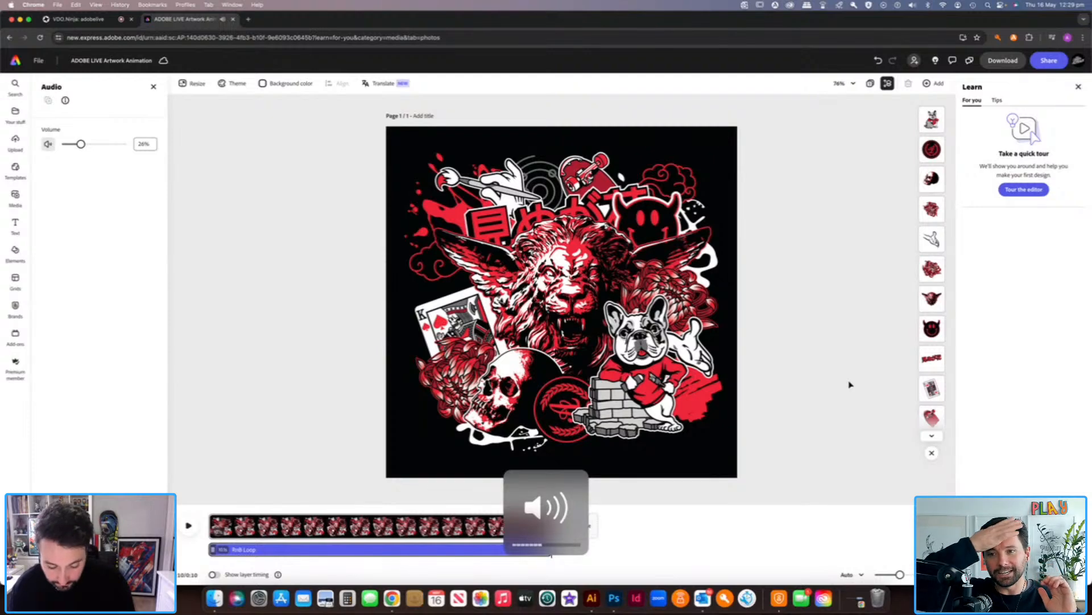